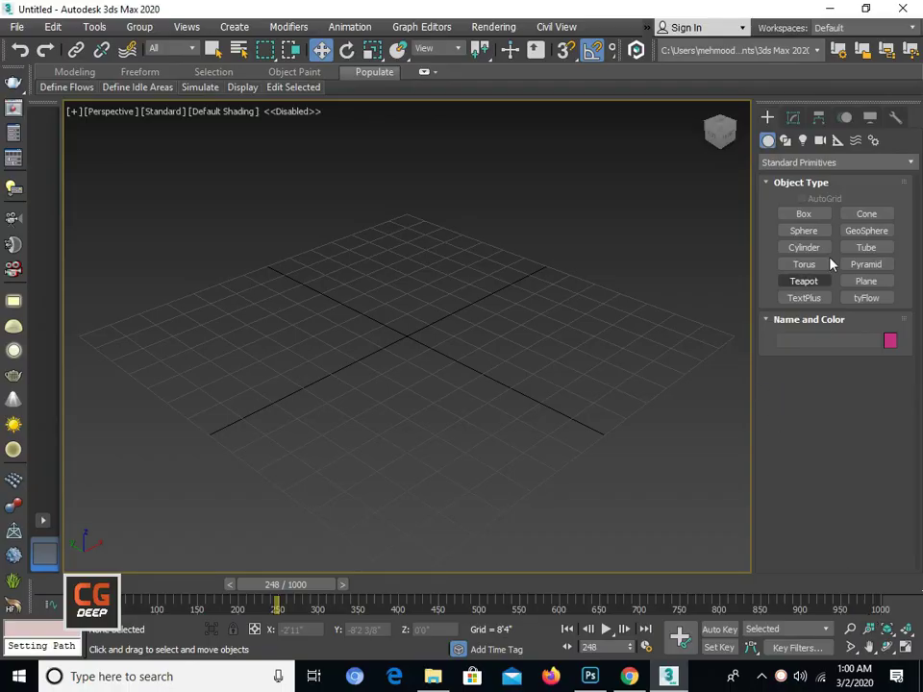
# Drag out a tall Rectangle spline in the Top view as the footpath outline
pyautogui.click(806, 213)
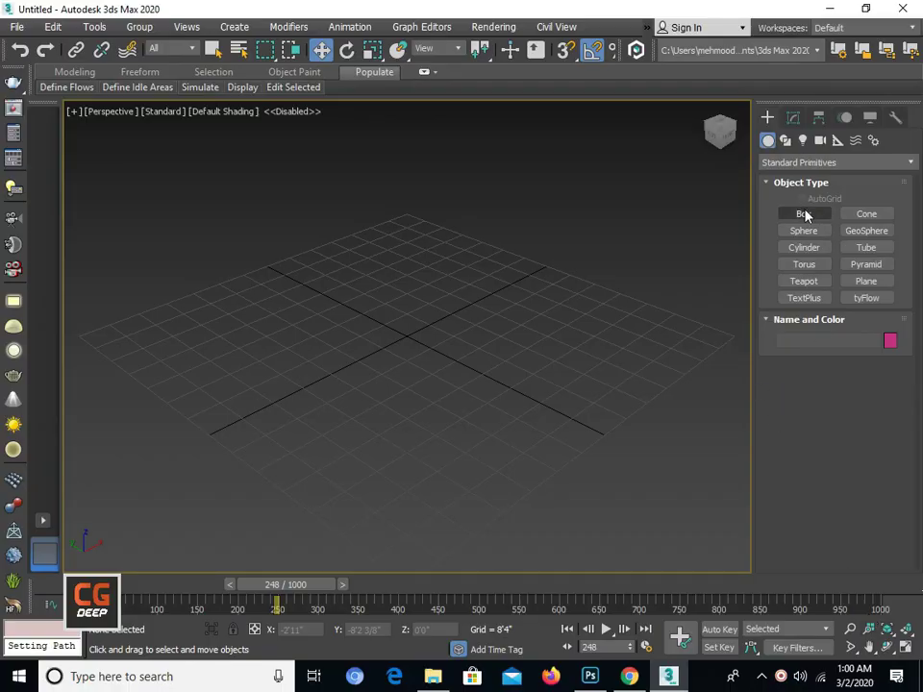
pyautogui.click(785, 140)
pyautogui.click(865, 227)
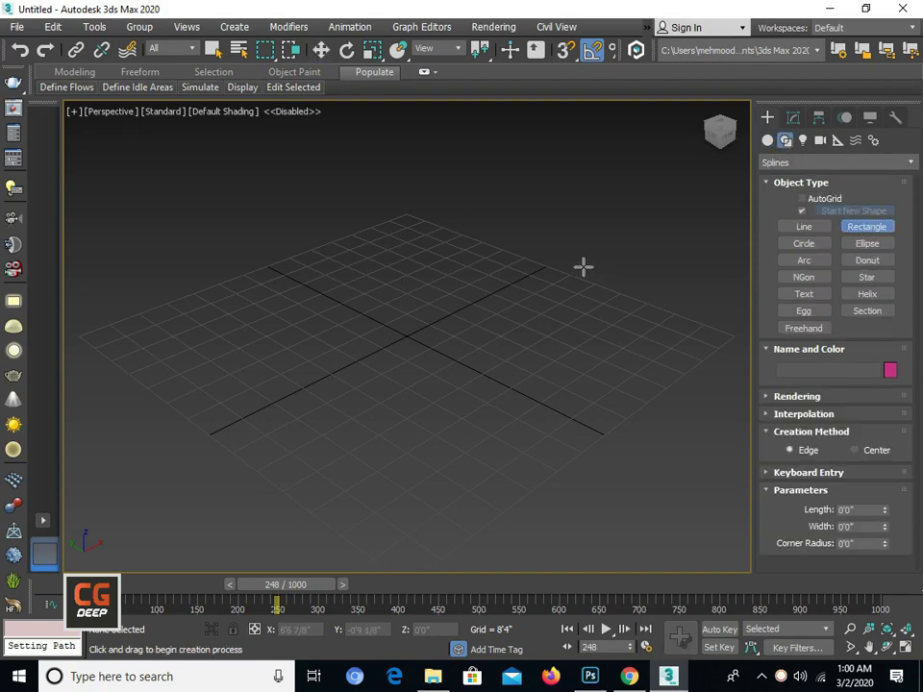
pyautogui.press('t')
pyautogui.moveTo(344, 160); pyautogui.dragTo(526, 478)
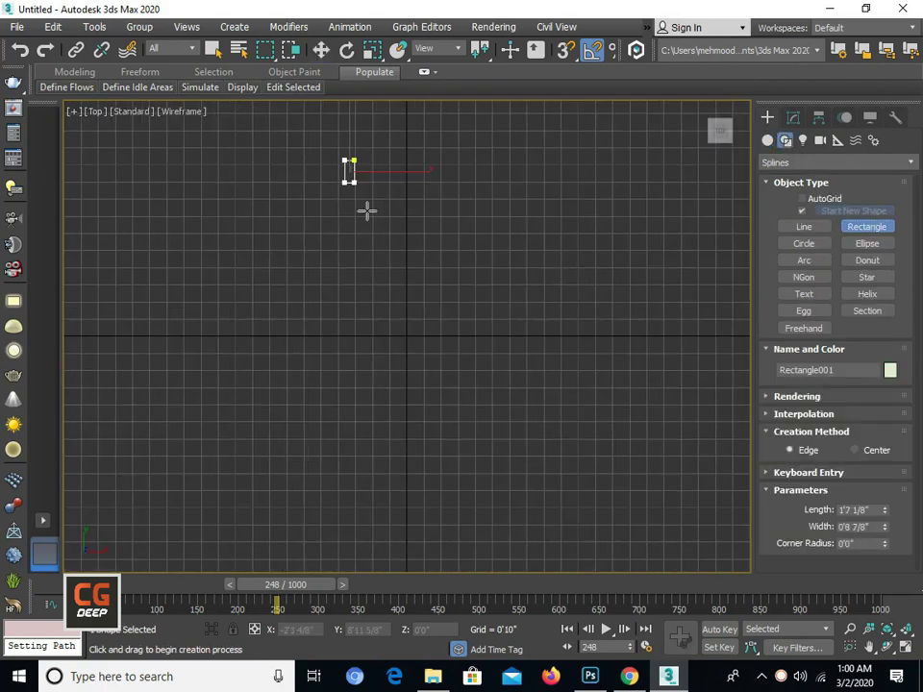
pyautogui.scroll(-3, 431, 341)
# Convert the rectangle to an editable spline and delete its right and top segments
pyautogui.press('w')
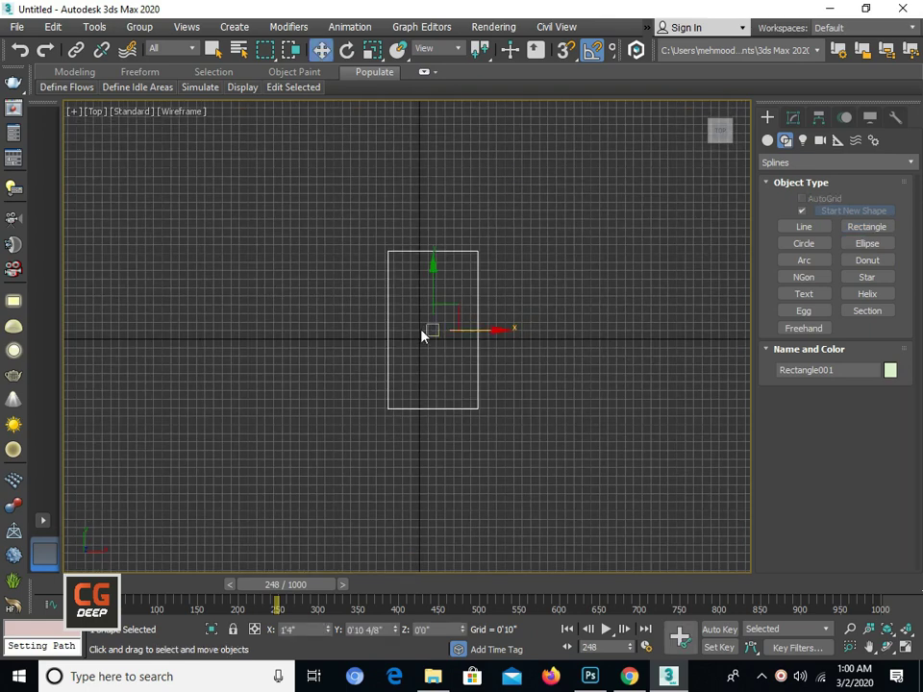
pyautogui.rightClick(422, 330)
pyautogui.click(615, 501)
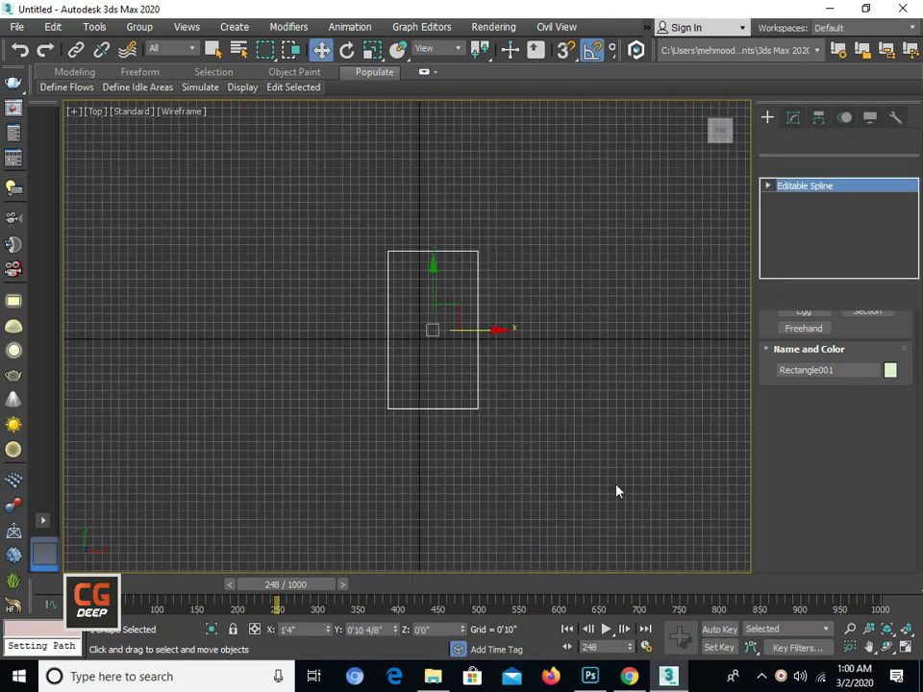
pyautogui.click(769, 186)
pyautogui.click(802, 213)
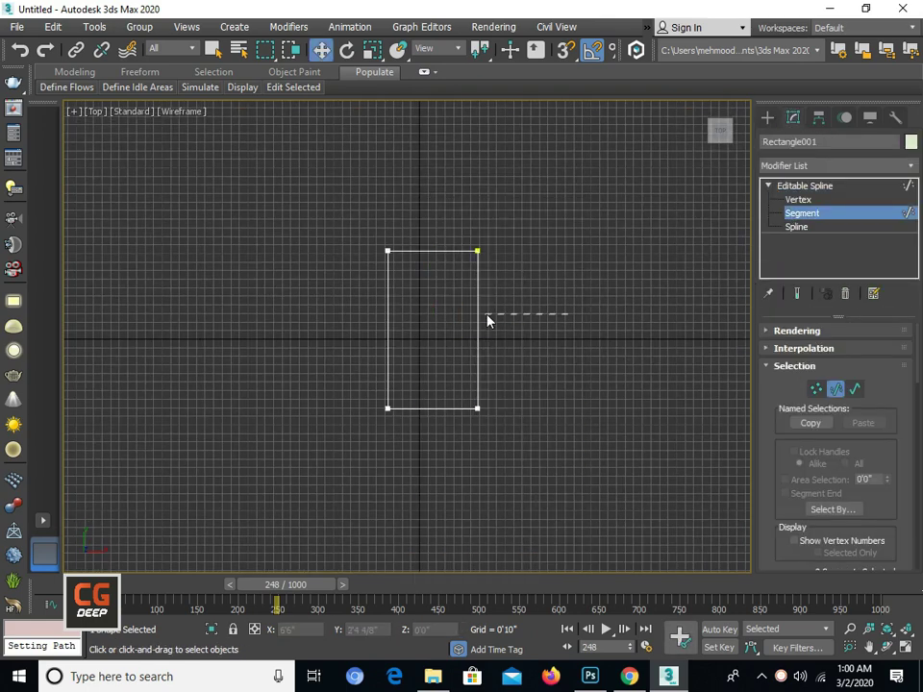
pyautogui.moveTo(567, 317); pyautogui.dragTo(466, 317)
pyautogui.press('Delete')
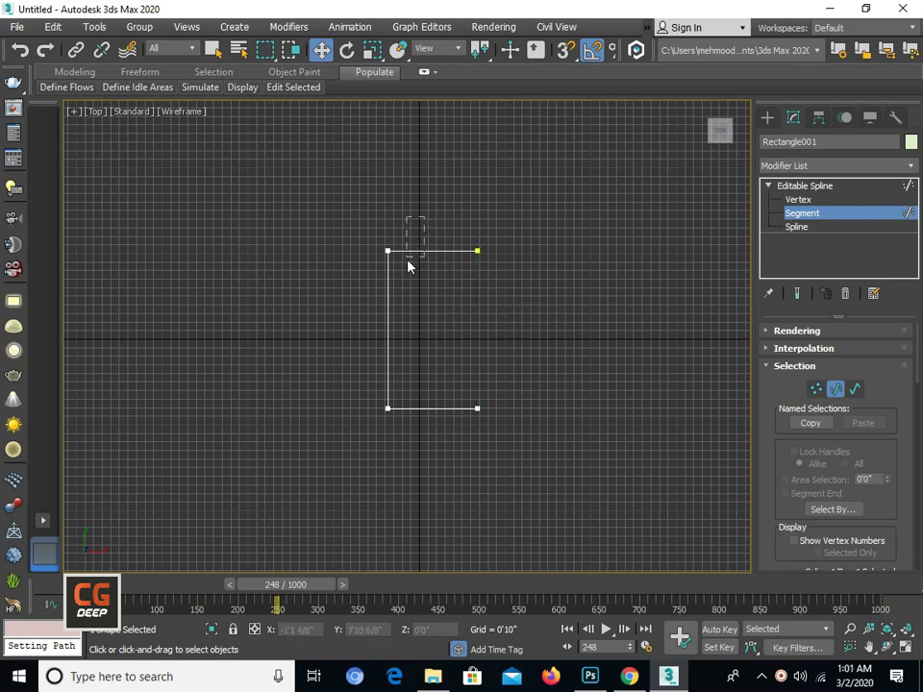
pyautogui.click(408, 255)
pyautogui.press('Delete')
# Move the bottom-right vertex right to lengthen the L's bottom leg
pyautogui.click(798, 199)
pyautogui.moveTo(445, 359); pyautogui.dragTo(532, 451)
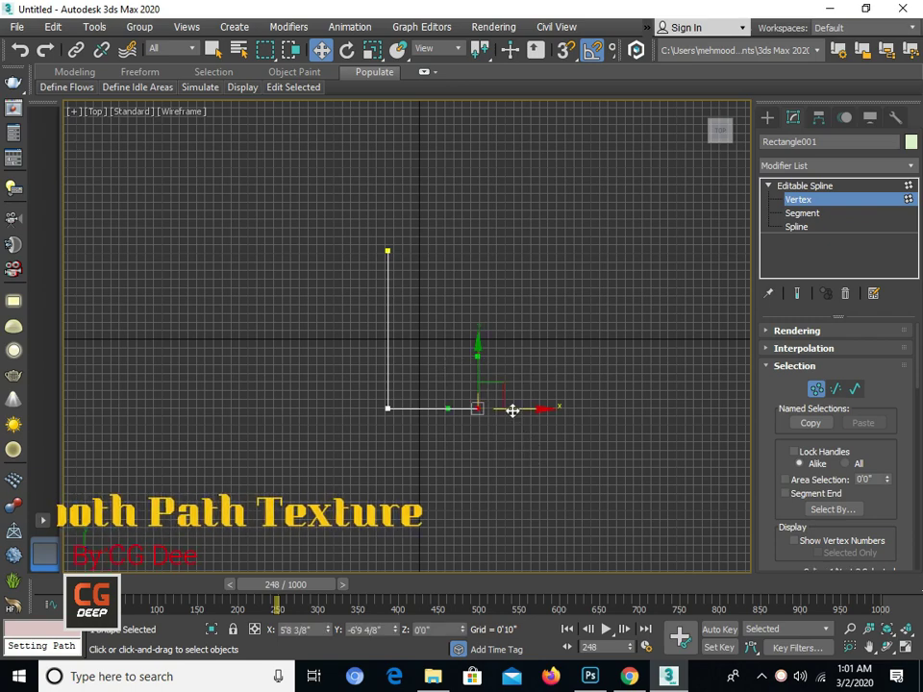
pyautogui.moveTo(510, 409); pyautogui.dragTo(548, 399)
pyautogui.click(387, 251)
pyautogui.rightClick(469, 351)
pyautogui.click(421, 251)
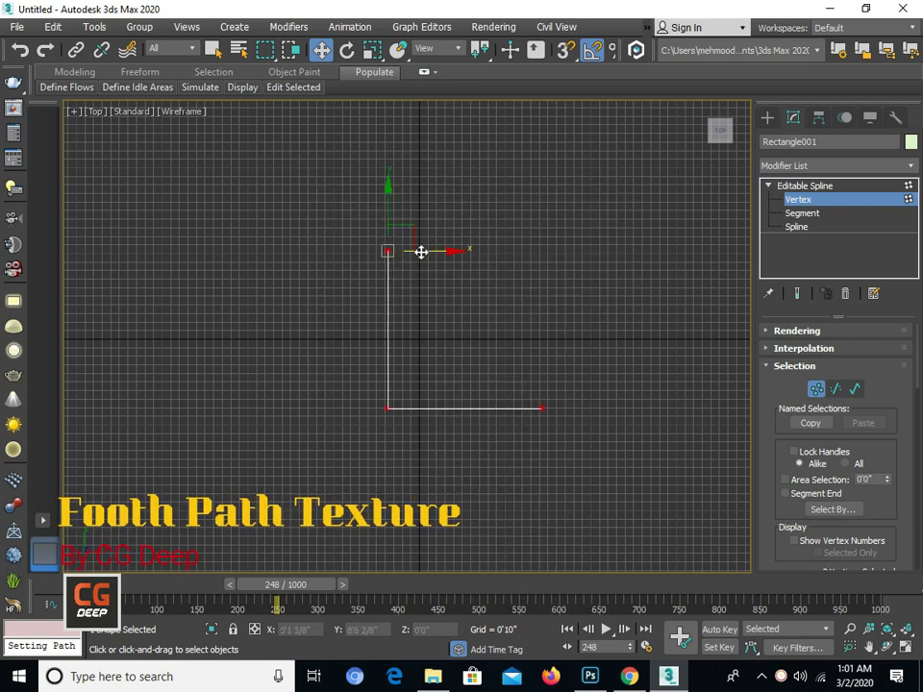
pyautogui.click(541, 407)
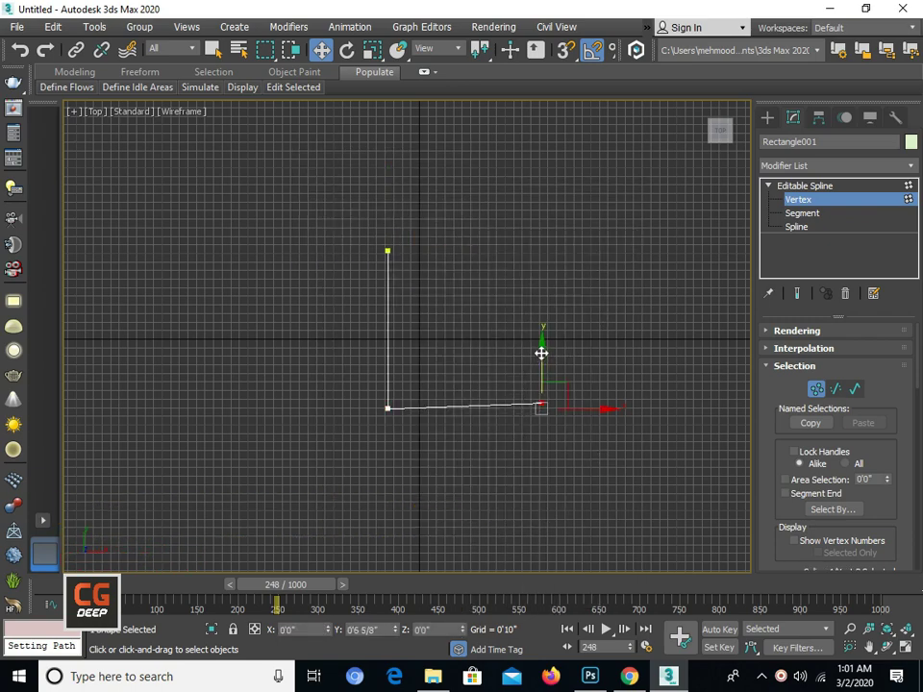
# Switch to the Perspective view and select the L-shaped line at Spline sub-object level
pyautogui.press('p')
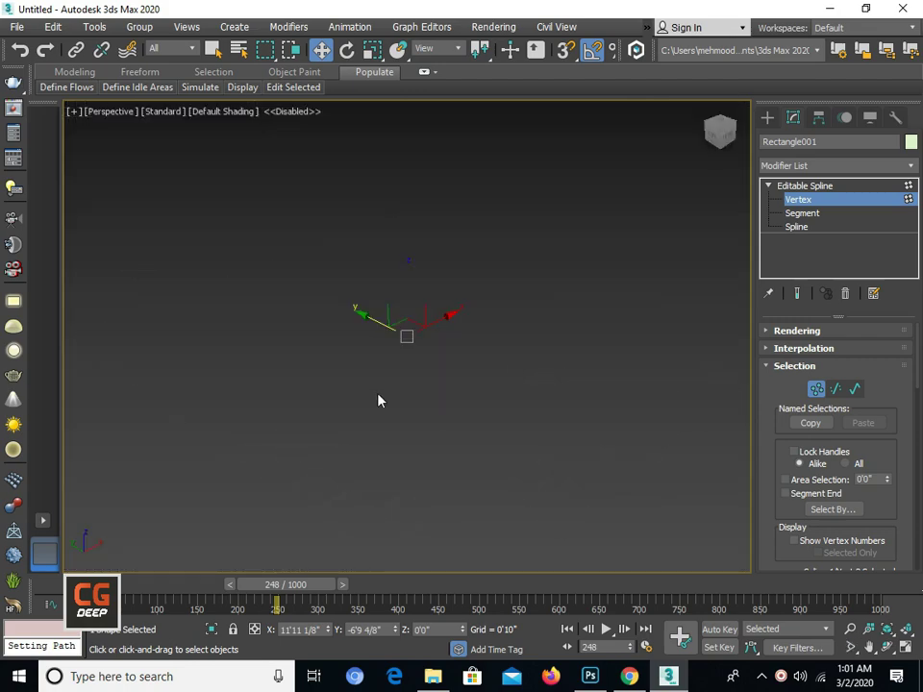
pyautogui.keyDown('alt'); pyautogui.moveTo(410, 357); pyautogui.dragTo(389, 396, button='middle'); pyautogui.keyUp('alt')
pyautogui.click(800, 185)
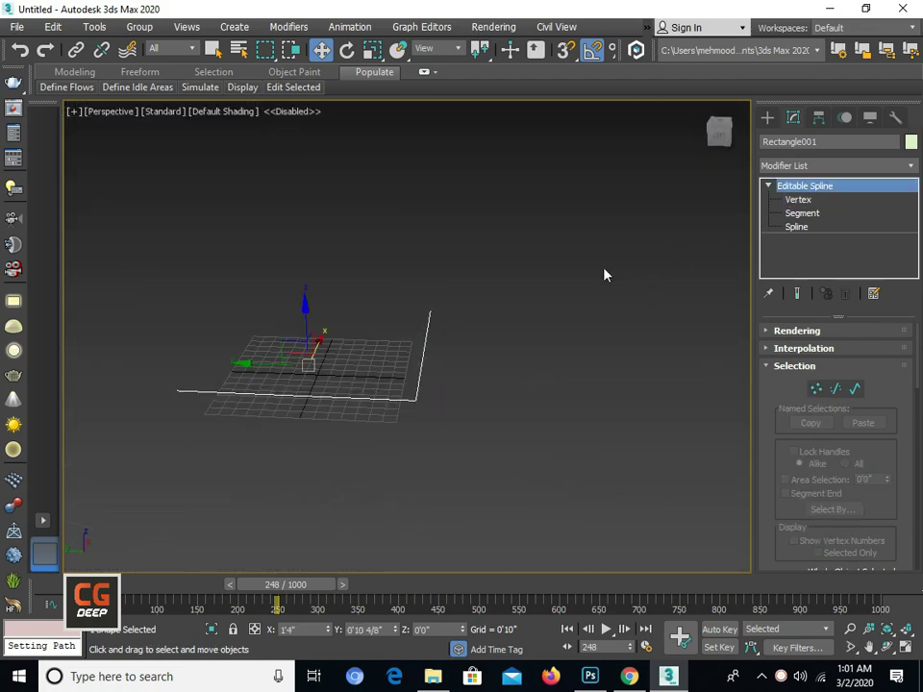
pyautogui.keyDown('alt'); pyautogui.moveTo(603, 274); pyautogui.dragTo(684, 290, button='middle'); pyautogui.keyUp('alt')
pyautogui.click(798, 227)
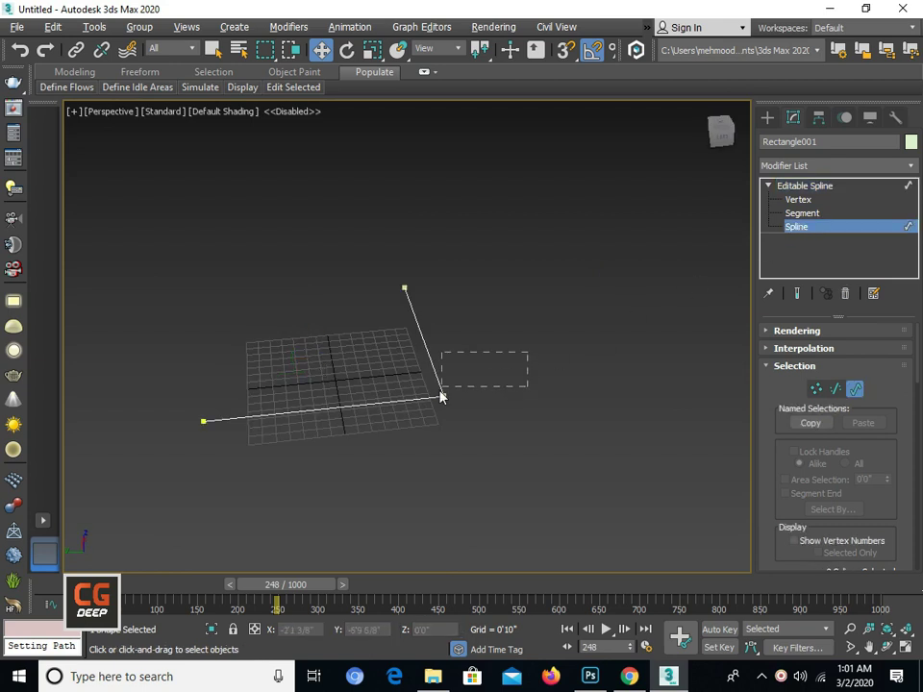
pyautogui.moveTo(439, 391); pyautogui.dragTo(453, 416)
pyautogui.keyDown('alt'); pyautogui.moveTo(453, 416); pyautogui.dragTo(482, 401, button='middle'); pyautogui.keyUp('alt')
pyautogui.moveTo(759, 414); pyautogui.dragTo(783, 327)
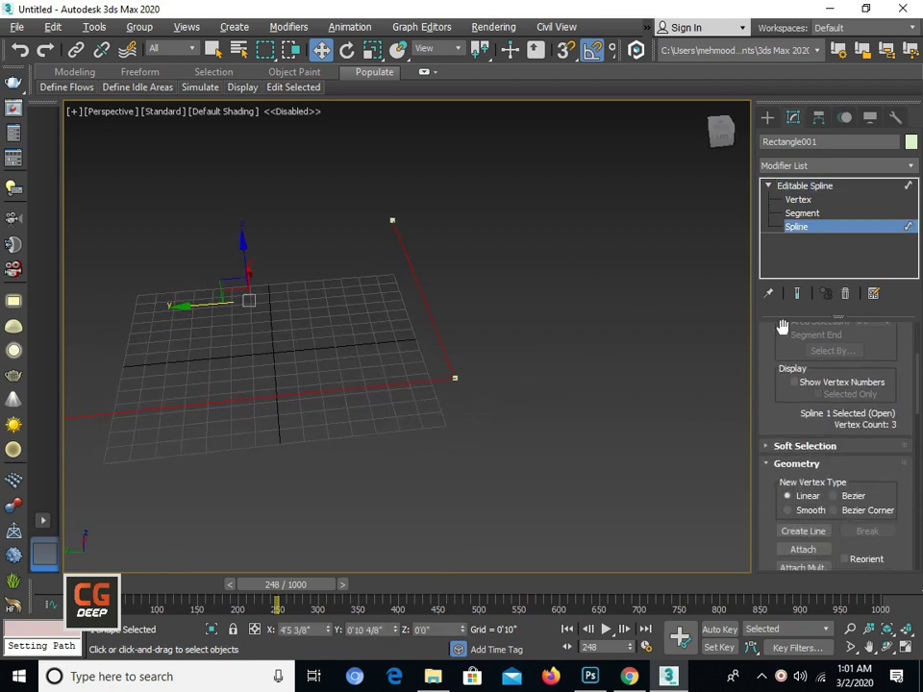
# Apply an Outline of 2 to the spline, forming a closed L-shaped band
pyautogui.scroll(-2, 781, 355)
pyautogui.scroll(-4, 779, 375)
pyautogui.scroll(-3, 781, 384)
pyautogui.scroll(-3, 817, 404)
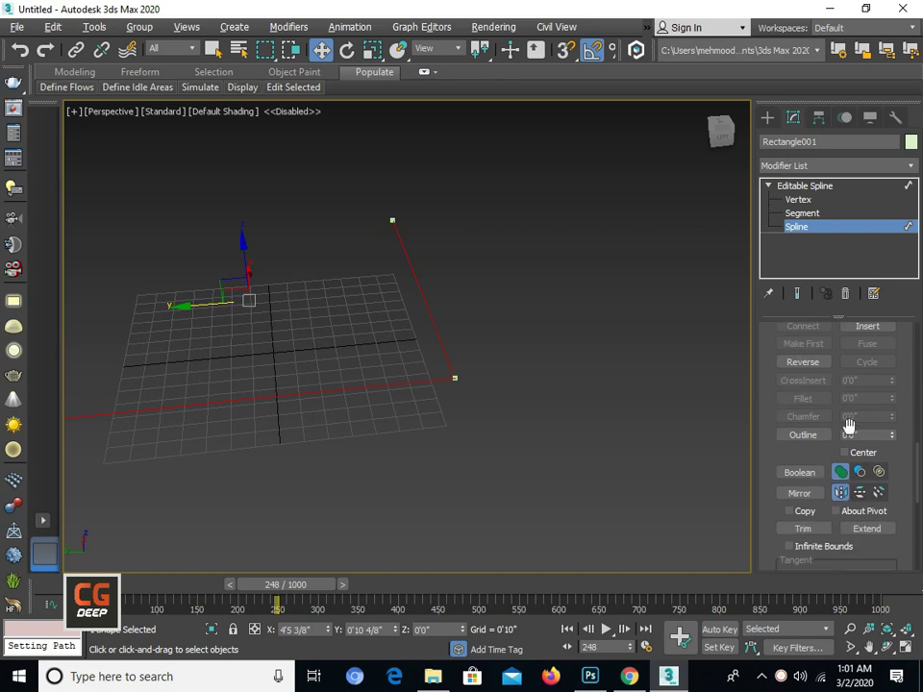
pyautogui.click(849, 434)
pyautogui.press('Return')
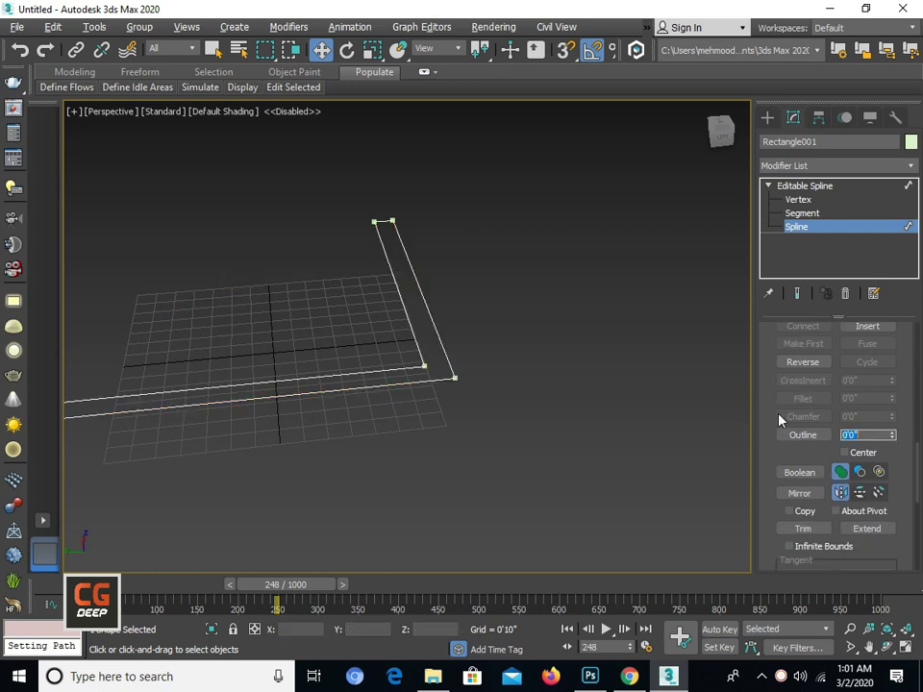
pyautogui.hotkey('ctrl', 'z')
pyautogui.write('2')
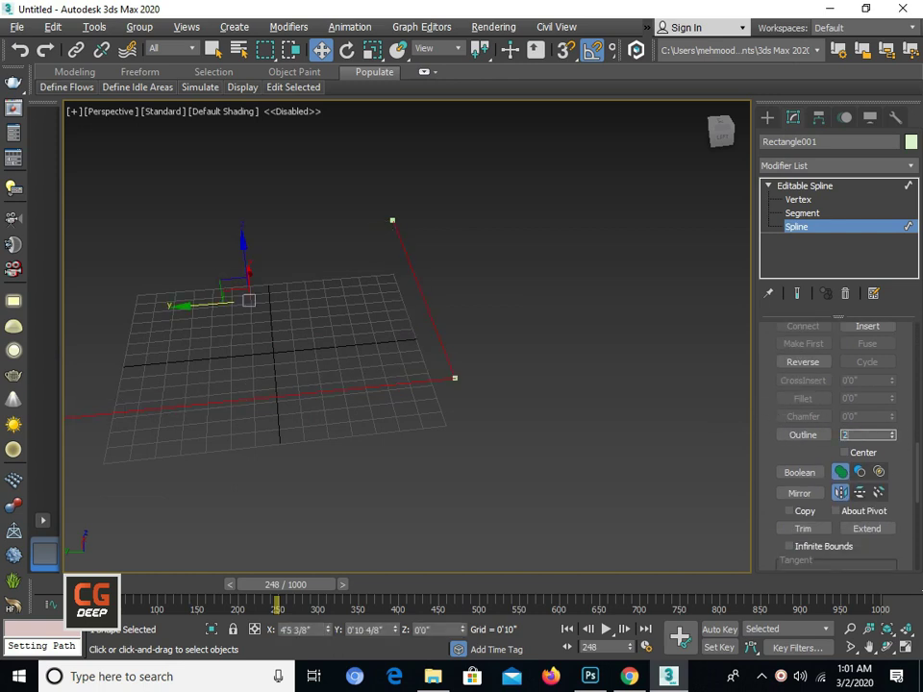
pyautogui.press('Return')
pyautogui.scroll(1, 391, 372)
pyautogui.scroll(3, 404, 383)
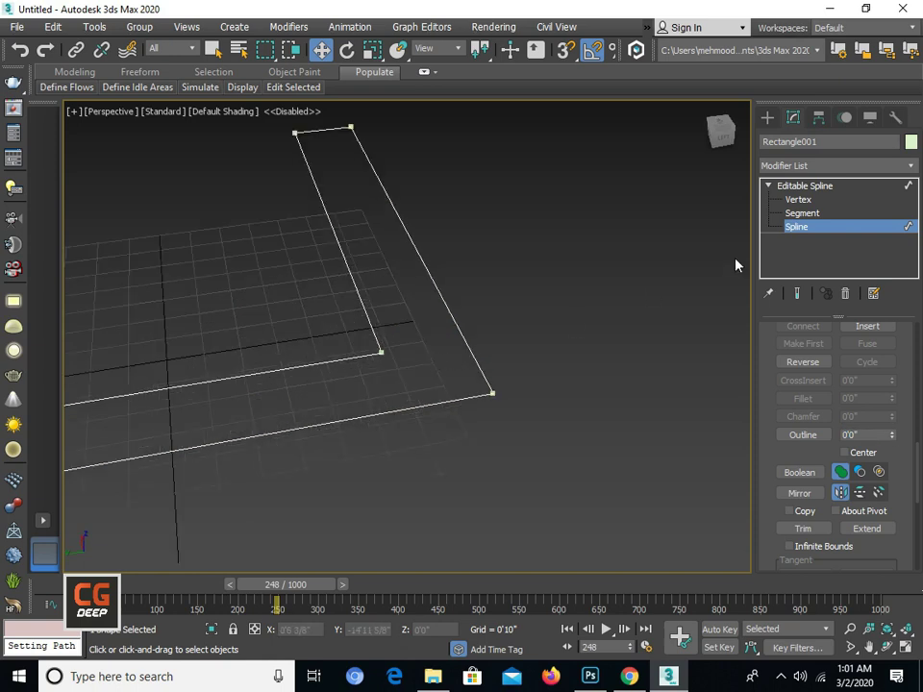
# Fillet the outer and inner corner vertices of the L to round them off
pyautogui.press('1')
pyautogui.click(488, 390)
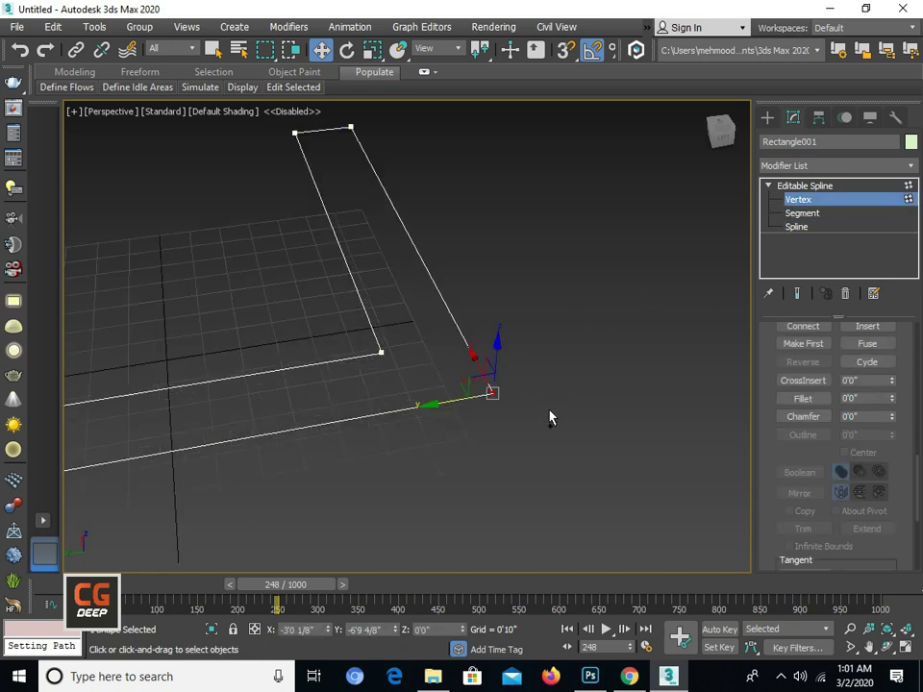
pyautogui.moveTo(390, 370); pyautogui.dragTo(392, 372)
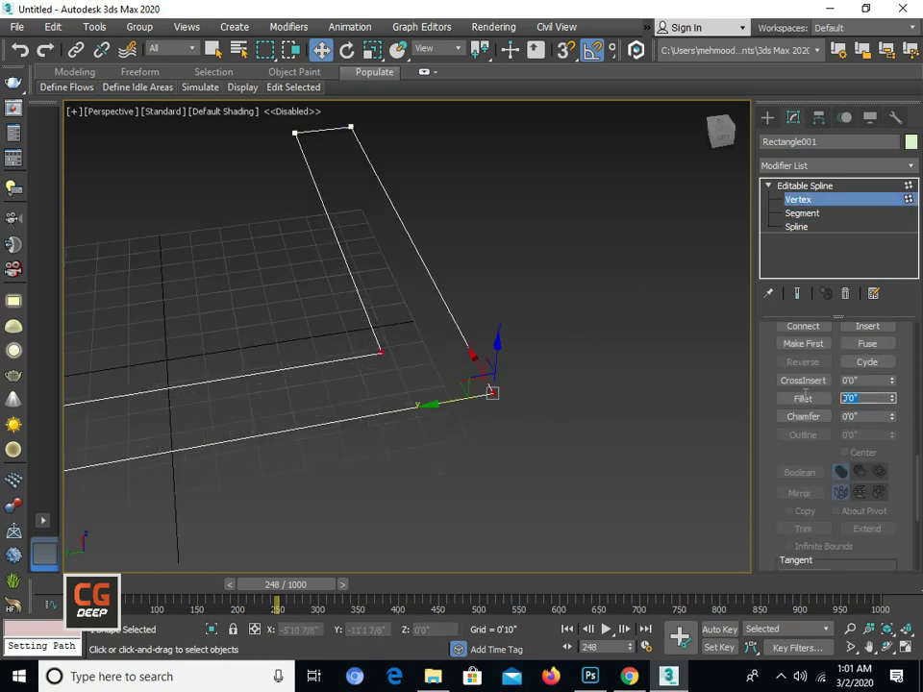
pyautogui.write('1')
pyautogui.press('Return')
pyautogui.hotkey('ctrl', 'z')
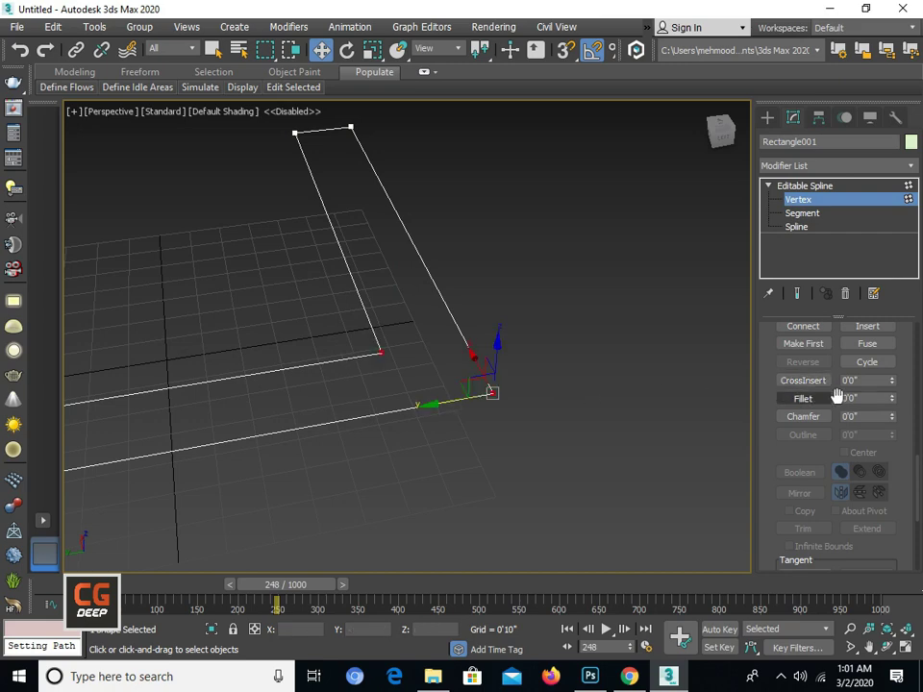
pyautogui.click(844, 397)
pyautogui.press('Return')
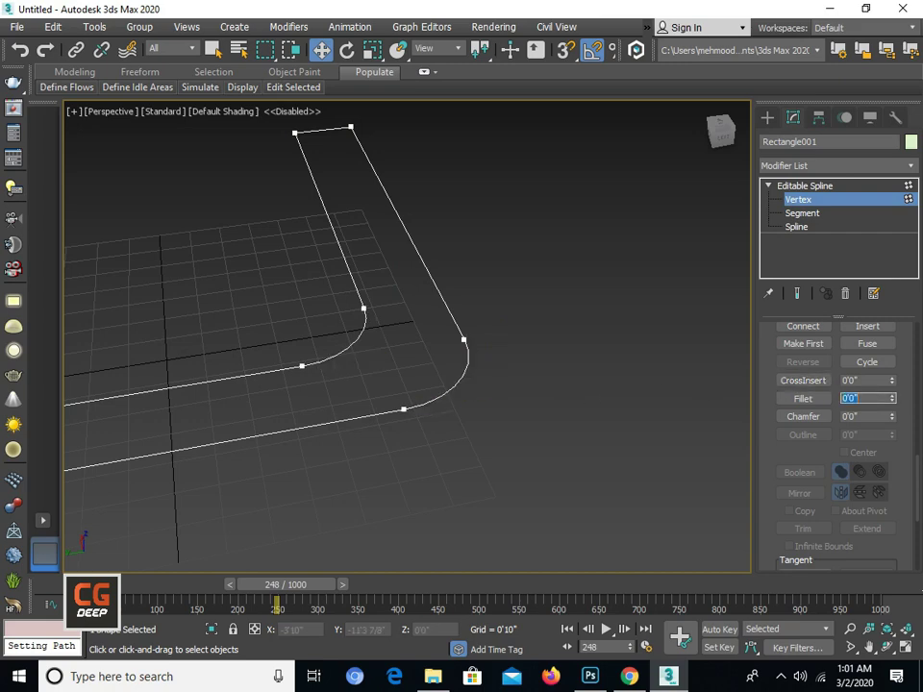
pyautogui.scroll(2, 544, 373)
pyautogui.scroll(2, 525, 391)
# Set the spline's Interpolation to Adaptive for smooth curves
pyautogui.keyDown('alt'); pyautogui.moveTo(525, 391); pyautogui.dragTo(708, 323, button='middle'); pyautogui.keyUp('alt')
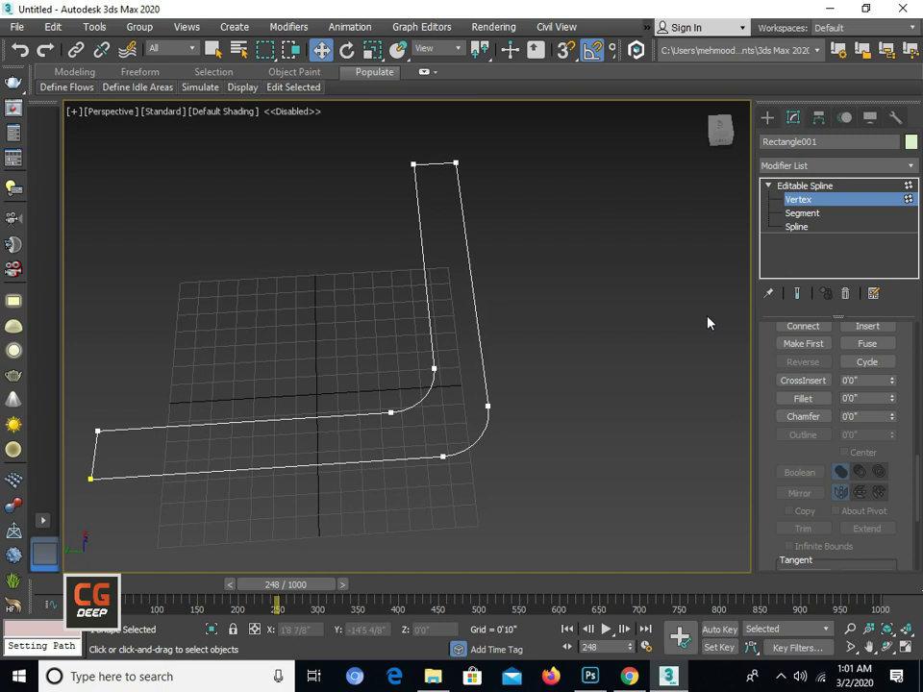
pyautogui.click(817, 201)
pyautogui.keyDown('alt'); pyautogui.moveTo(576, 365); pyautogui.dragTo(539, 373, button='middle'); pyautogui.keyUp('alt')
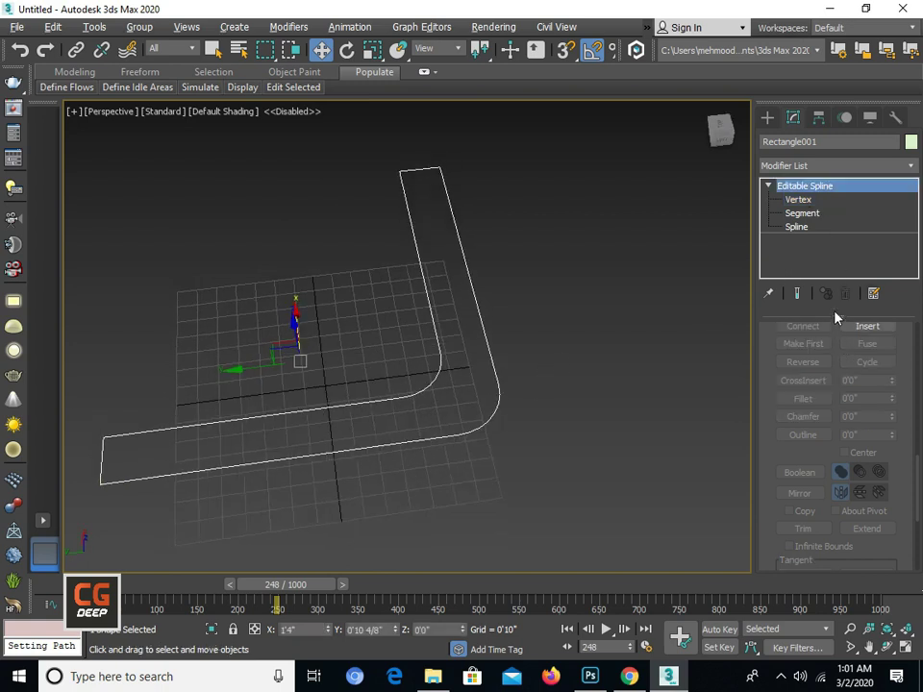
pyautogui.moveTo(834, 318); pyautogui.dragTo(840, 255)
pyautogui.scroll(5, 846, 322)
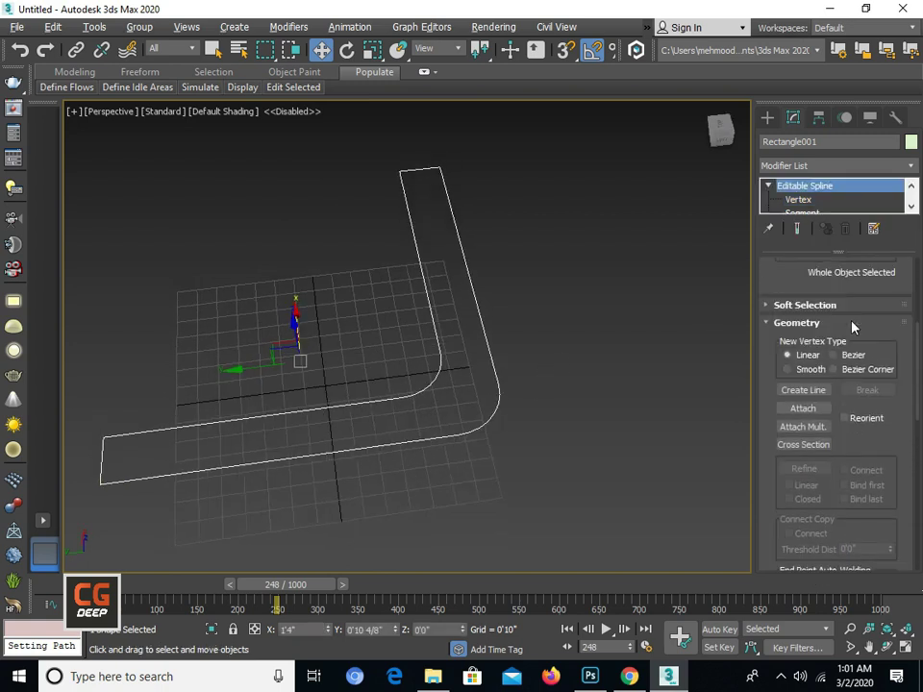
pyautogui.scroll(3, 848, 322)
pyautogui.scroll(2, 844, 312)
pyautogui.scroll(1, 838, 303)
pyautogui.click(831, 285)
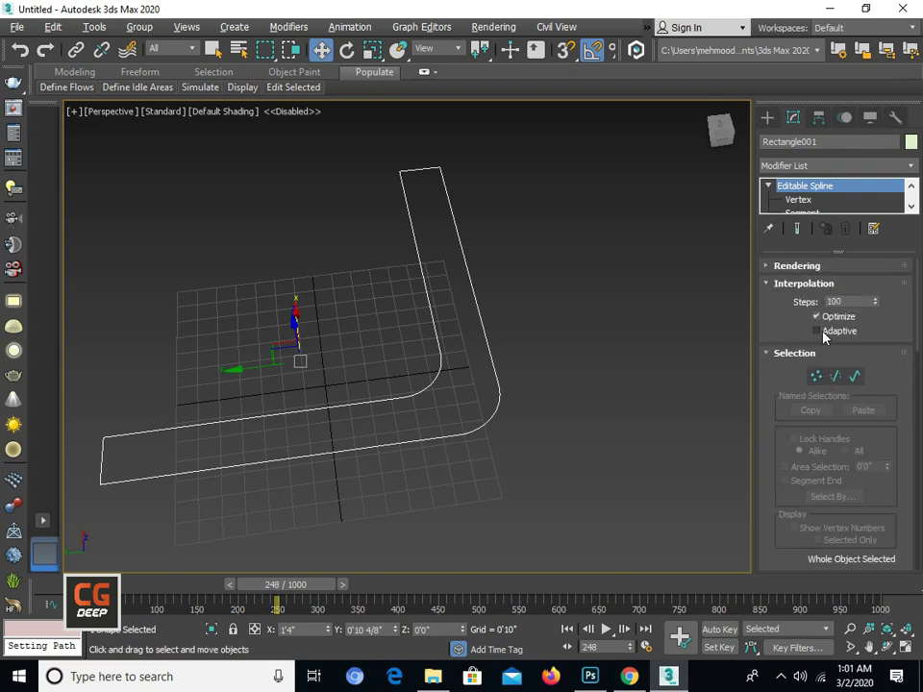
pyautogui.click(816, 330)
pyautogui.scroll(2, 525, 393)
pyautogui.scroll(-1, 609, 380)
pyautogui.scroll(-2, 673, 366)
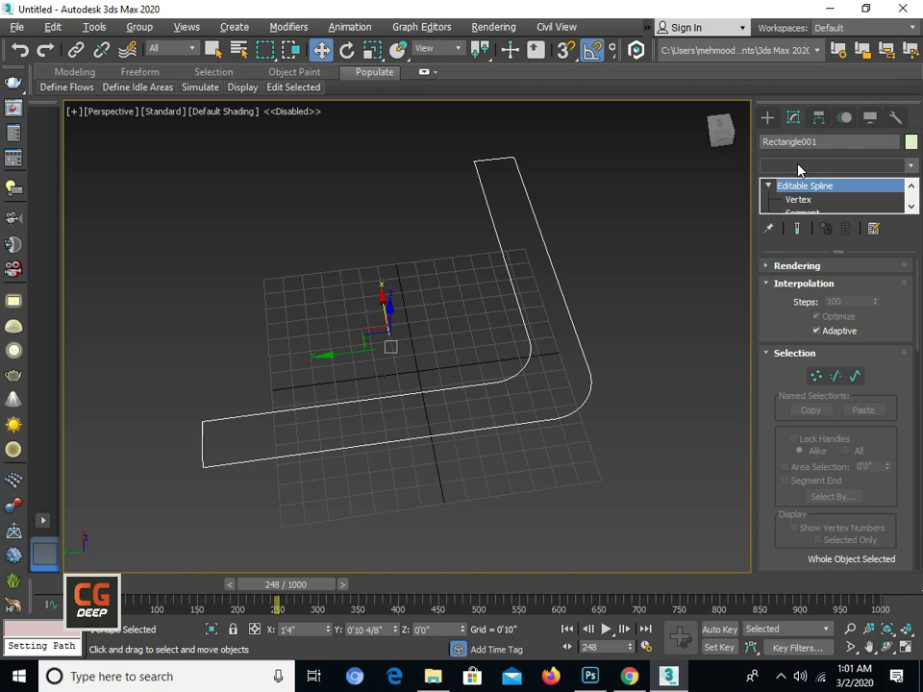
# Extrude the path outline 6" thick, then pick an empty Material Editor slot
pyautogui.click(798, 168)
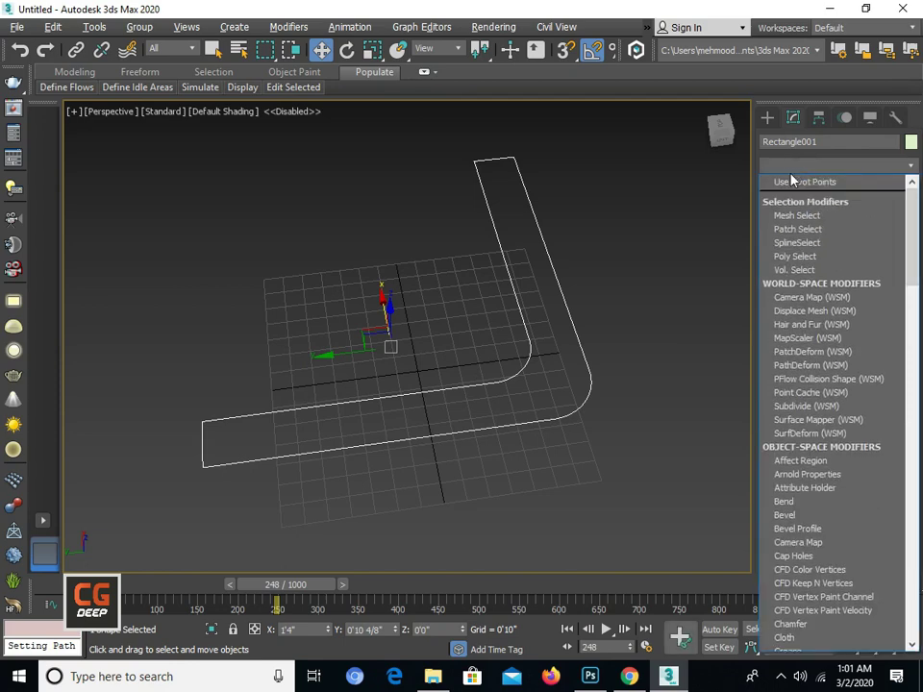
pyautogui.write('ex')
pyautogui.click(791, 182)
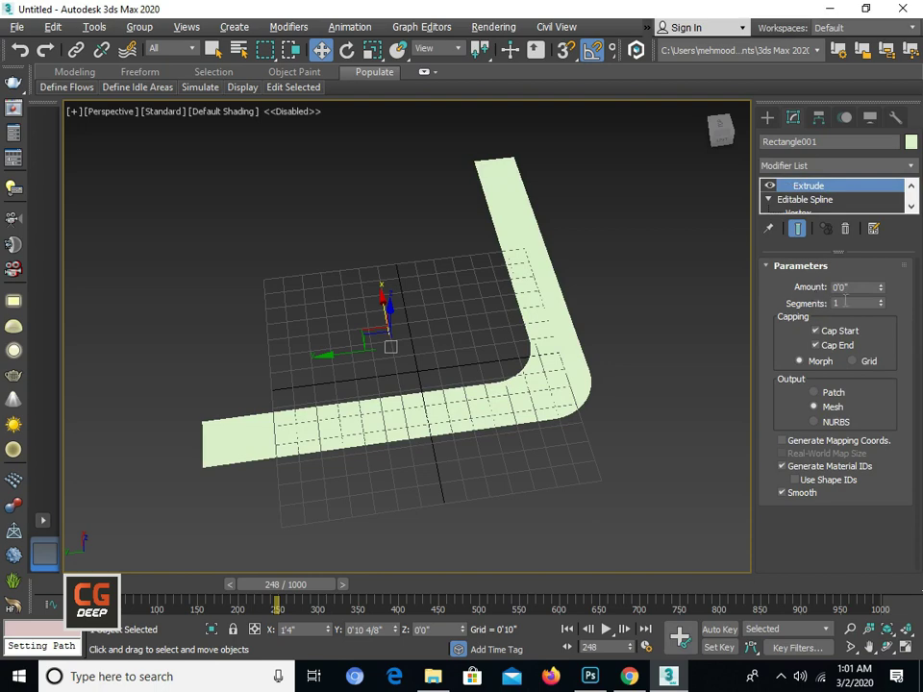
pyautogui.write('6')
pyautogui.press('Return')
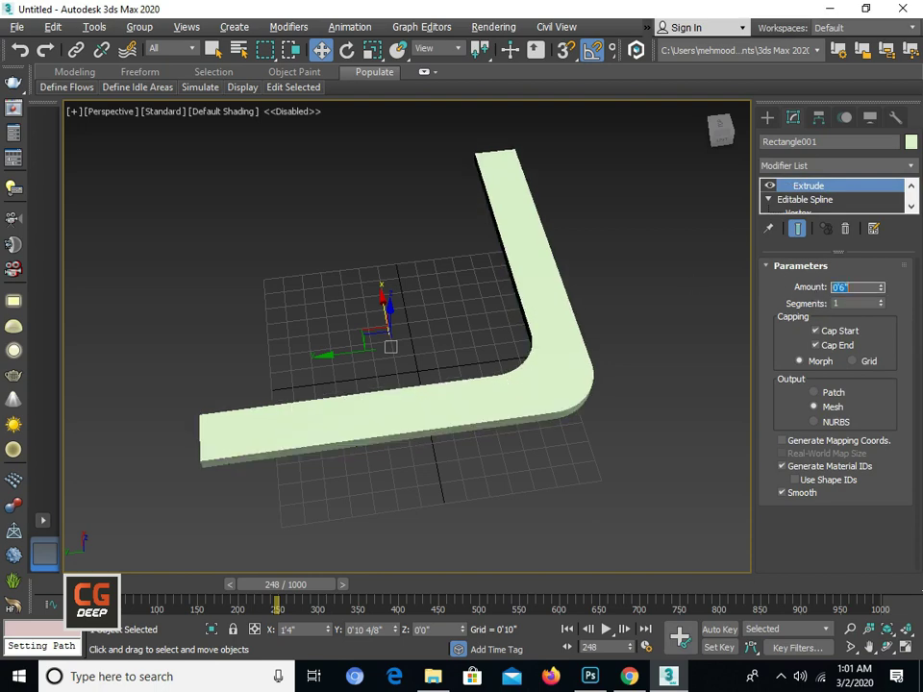
pyautogui.scroll(3, 563, 359)
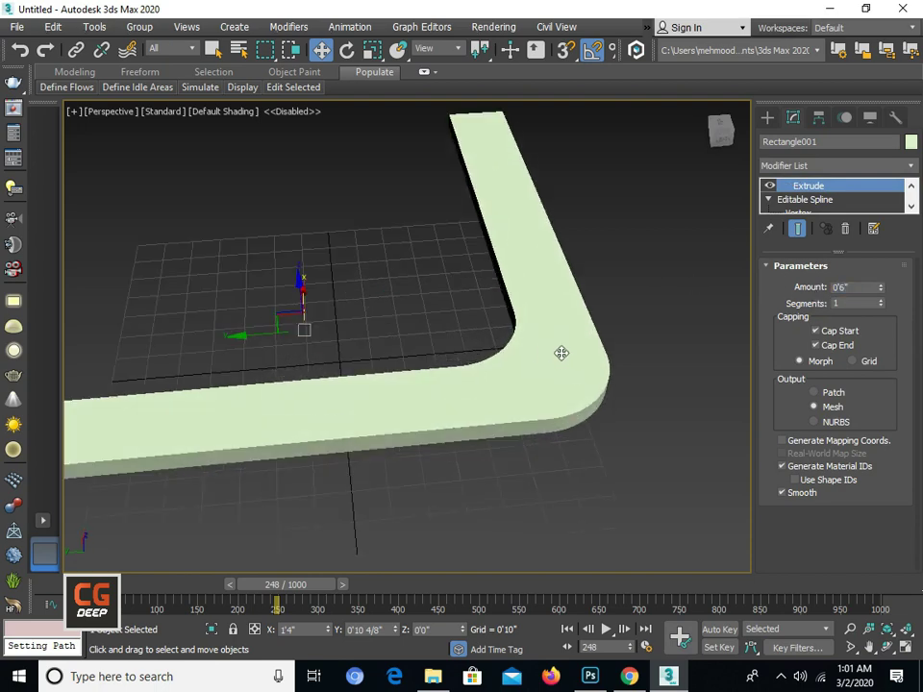
pyautogui.press('m')
pyautogui.click(590, 179)
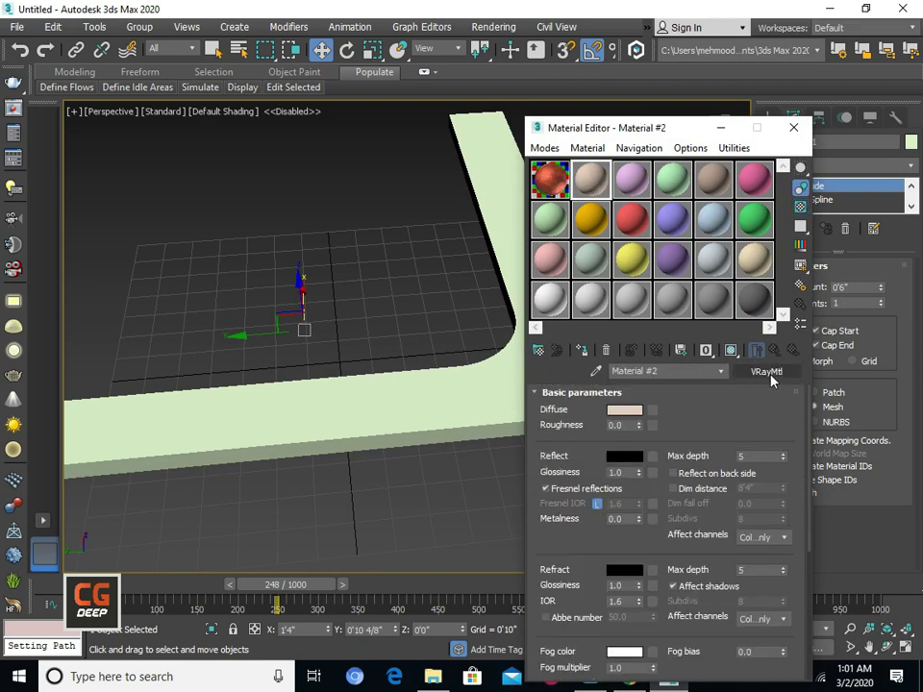
# Load 1.jpg as the Diffuse bitmap and assign the material to the path
pyautogui.click(653, 409)
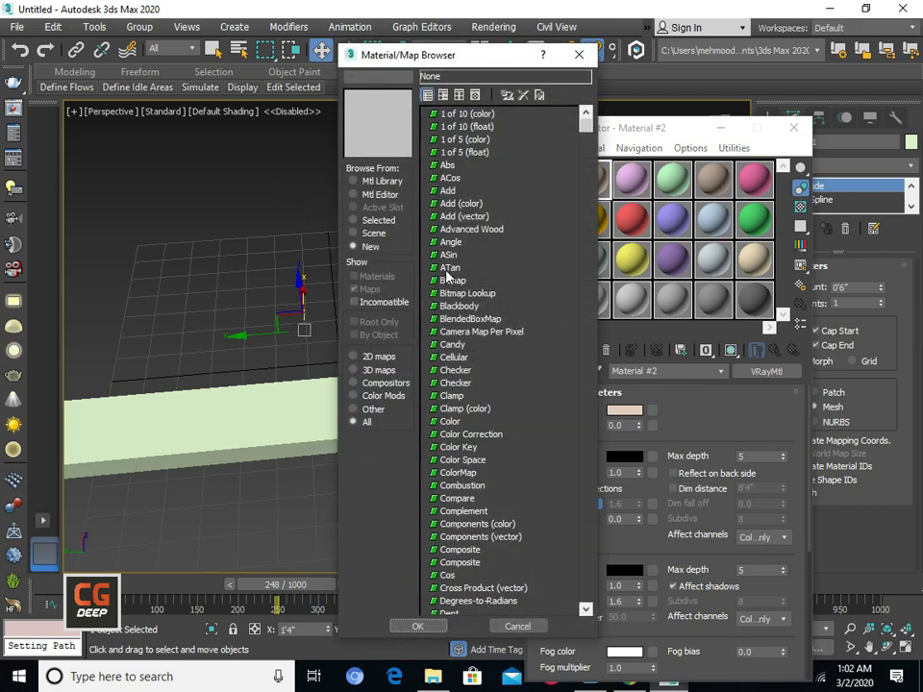
pyautogui.doubleClick(444, 283)
pyautogui.doubleClick(241, 145)
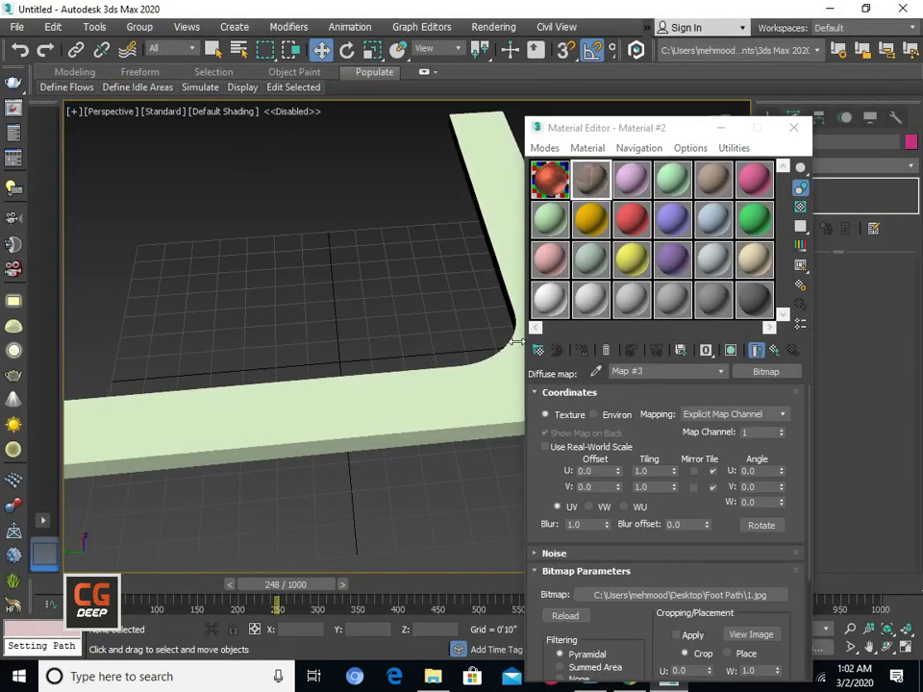
pyautogui.click(504, 365)
pyautogui.click(581, 350)
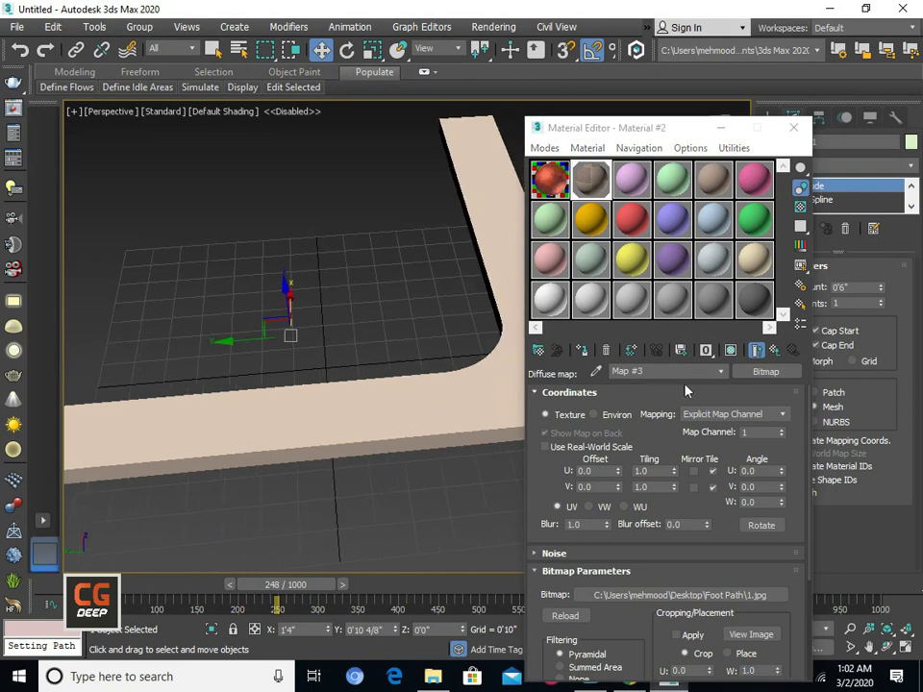
pyautogui.click(793, 128)
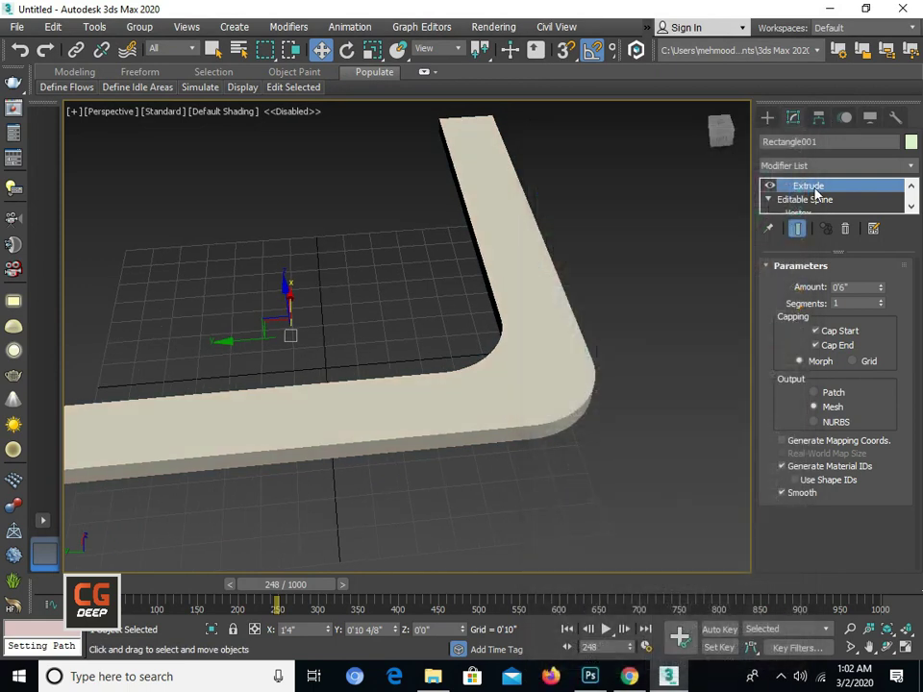
# Add a Map Scaler Binding (WSM) modifier and set its Scale to 2'0"
pyautogui.click(822, 165)
pyautogui.write('map')
pyautogui.press('Return')
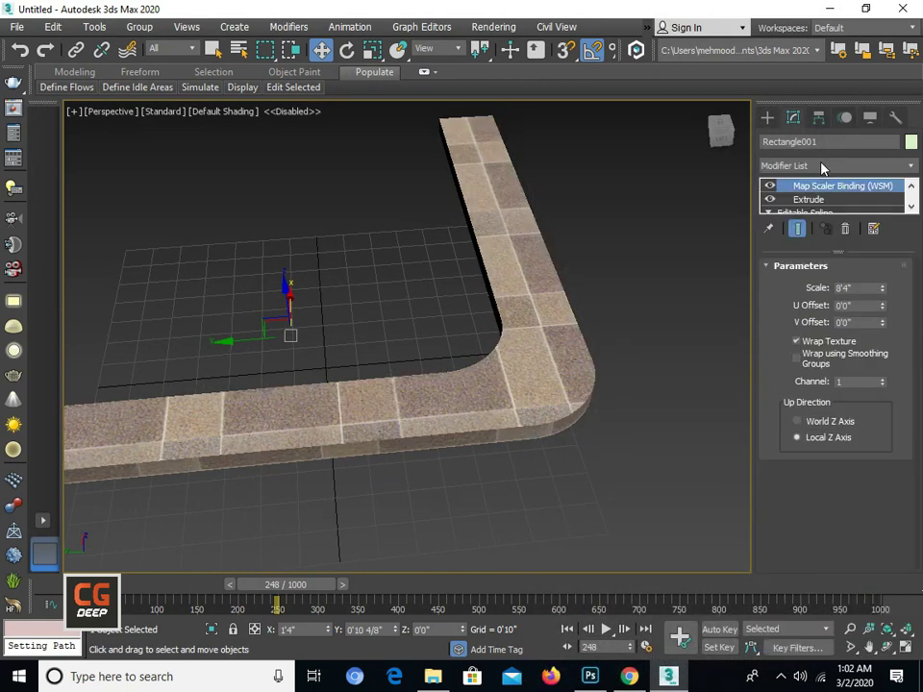
pyautogui.click(851, 287)
pyautogui.write('3\'4"')
pyautogui.press('Return')
pyautogui.press('Return')
pyautogui.write('1')
pyautogui.press('Return')
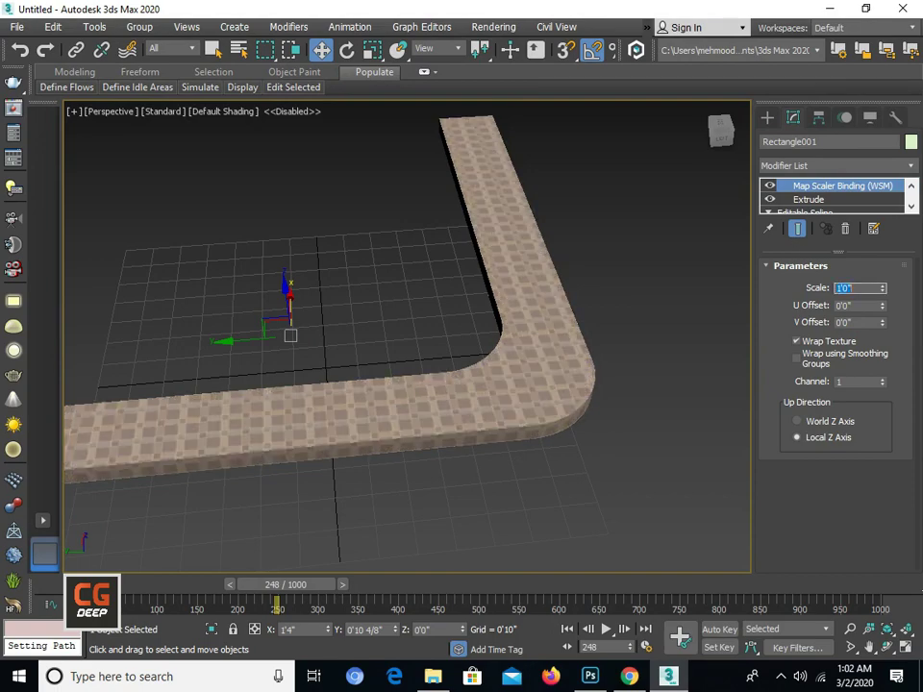
pyautogui.press('Return')
# Shift-drag the textured path upward on Z to start a raised copy
pyautogui.moveTo(573, 294)
pyautogui.keyDown('alt'); pyautogui.mouseDown(button='middle')
pyautogui.moveTo(663, 268)
pyautogui.moveTo(585, 278)
pyautogui.moveTo(589, 292)
pyautogui.moveTo(575, 261)
pyautogui.moveTo(533, 293)
pyautogui.moveTo(577, 250)
pyautogui.mouseUp(button='middle'); pyautogui.keyUp('alt')
pyautogui.scroll(-2, 589, 292)
pyautogui.click(767, 116)
pyautogui.moveTo(624, 198)
pyautogui.keyDown('alt'); pyautogui.mouseDown(button='middle')
pyautogui.moveTo(632, 247)
pyautogui.moveTo(663, 221)
pyautogui.moveTo(621, 217)
pyautogui.mouseUp(button='middle'); pyautogui.keyUp('alt')
pyautogui.click(793, 116)
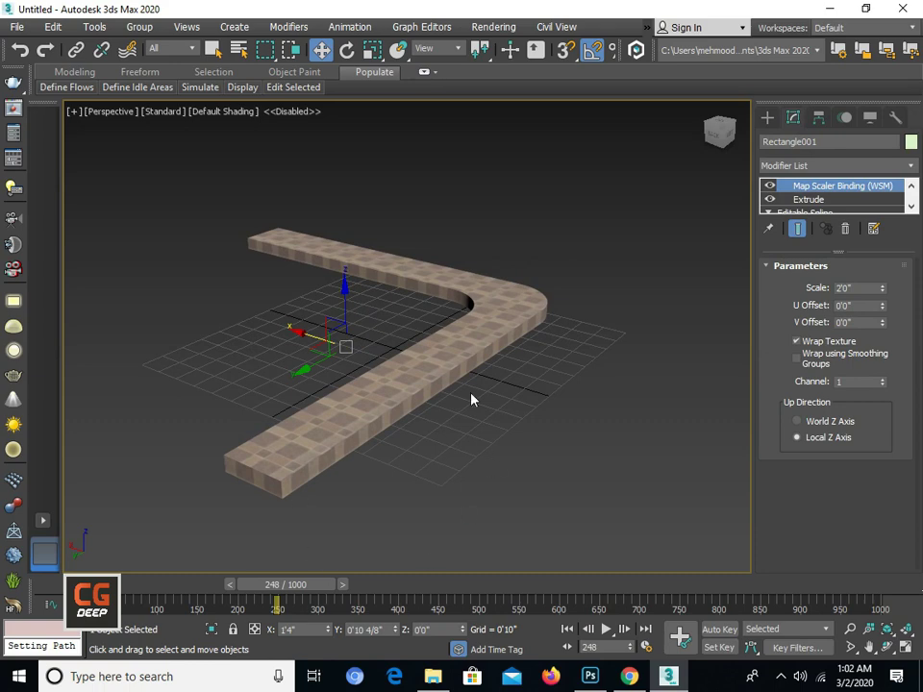
pyautogui.keyDown('shift'); pyautogui.moveTo(344, 310); pyautogui.dragTo(344, 288); pyautogui.keyUp('shift')
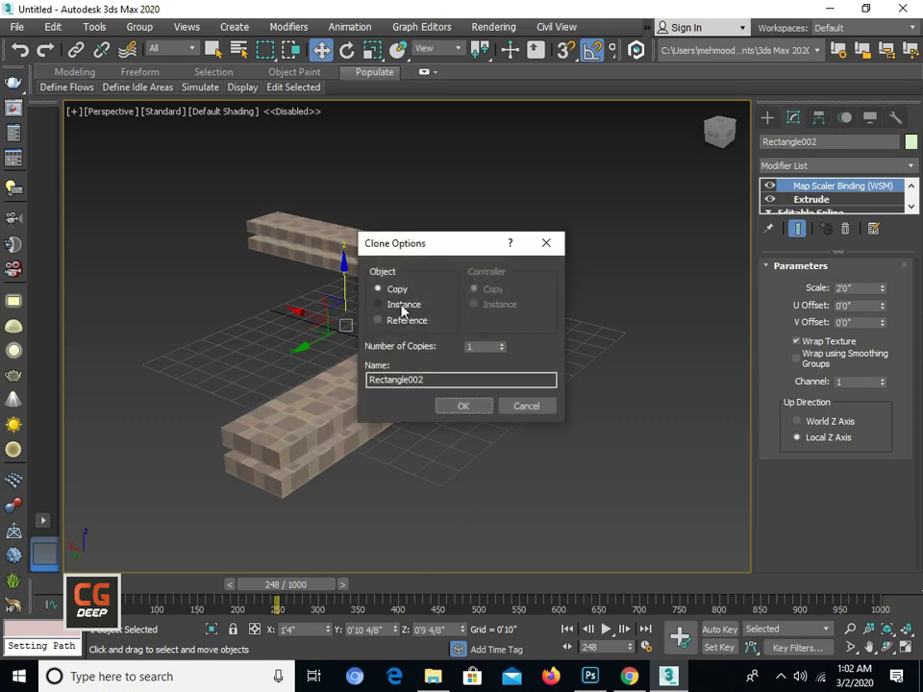
# Make the copy independent and delete its Map Scaler and Extrude modifiers
pyautogui.click(487, 408)
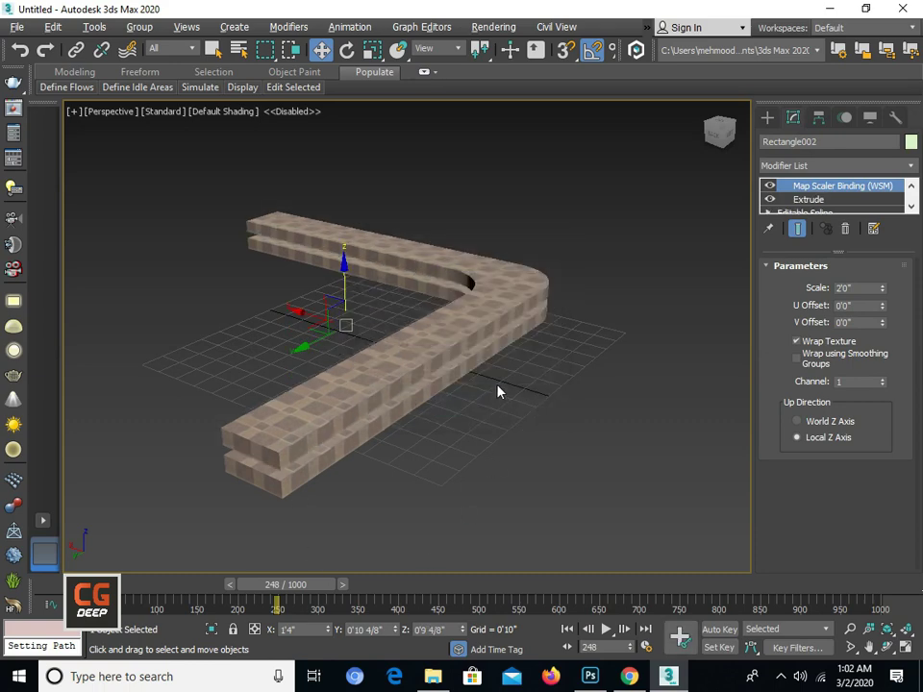
pyautogui.click(845, 229)
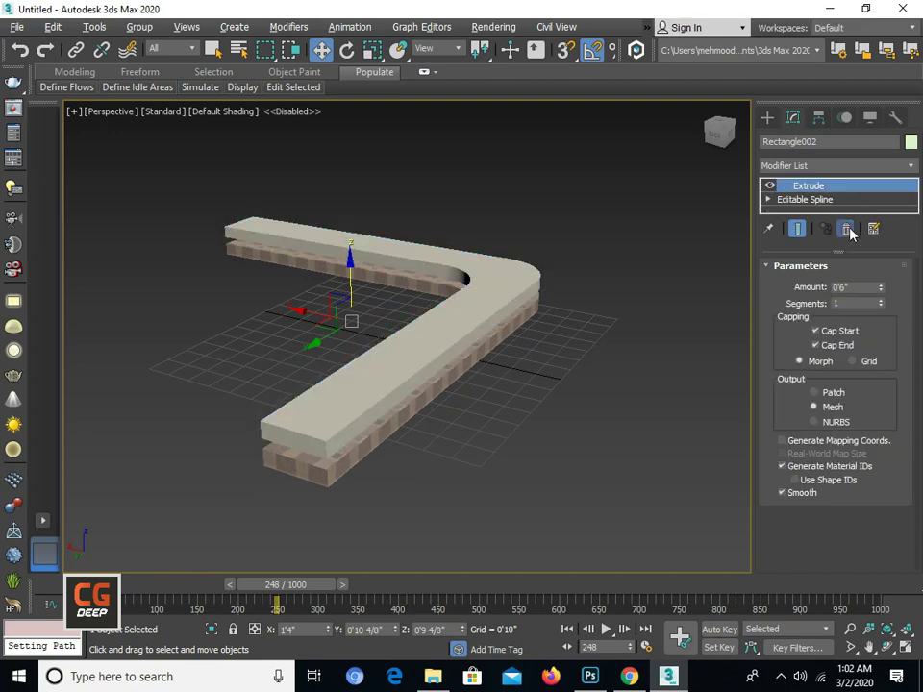
pyautogui.click(844, 229)
# Delete the copy's inner edge segments, leaving only the outer edge spline
pyautogui.press('1')
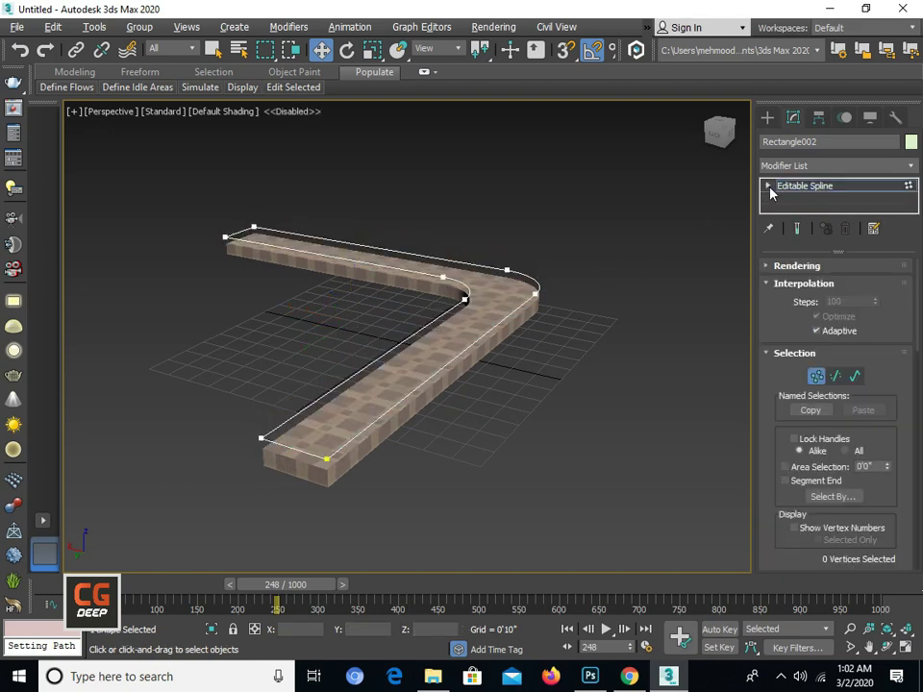
pyautogui.click(767, 186)
pyautogui.click(798, 212)
pyautogui.click(407, 340)
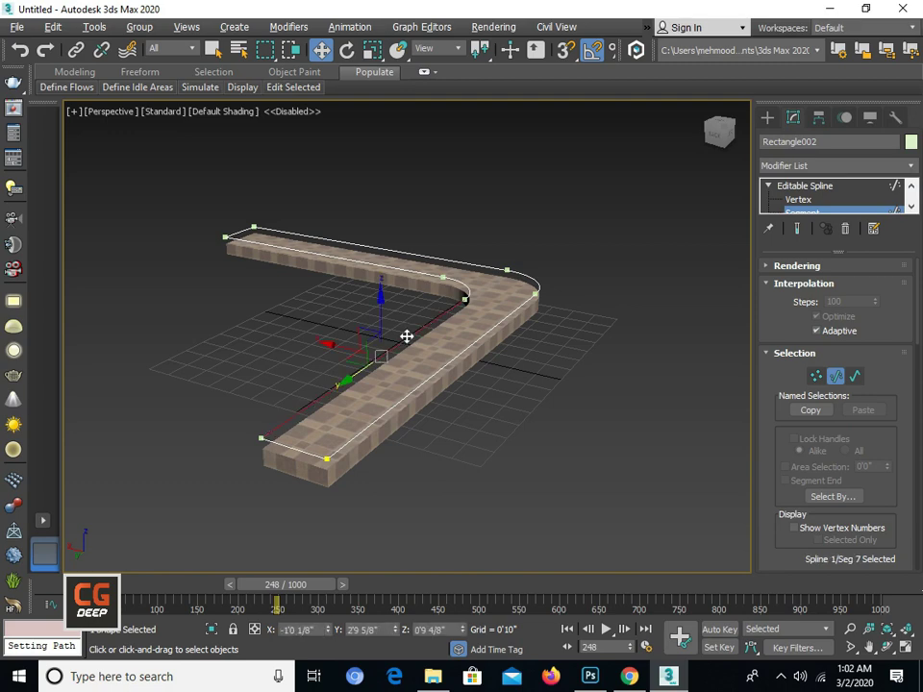
pyautogui.press('Delete')
pyautogui.click(449, 276)
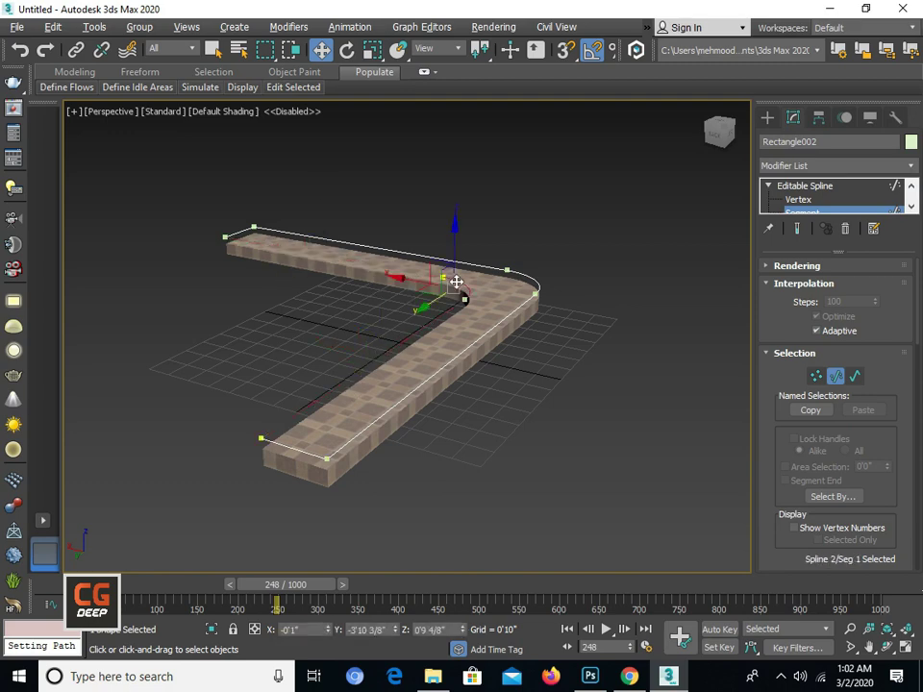
pyautogui.press('Delete')
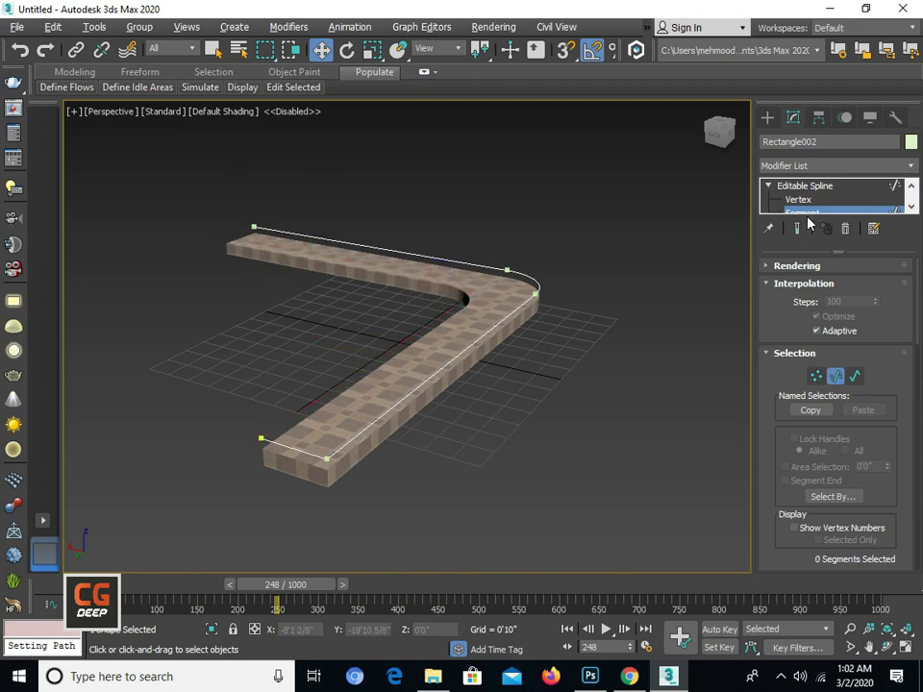
# Lower the edge spline back down onto the path and reframe the view
pyautogui.press('2')
pyautogui.moveTo(352, 279)
pyautogui.mouseDown()
pyautogui.moveTo(350, 449)
pyautogui.moveTo(330, 486)
pyautogui.mouseUp()
pyautogui.scroll(-2, 331, 479)
pyautogui.scroll(-1, 364, 466)
pyautogui.scroll(5, 363, 466)
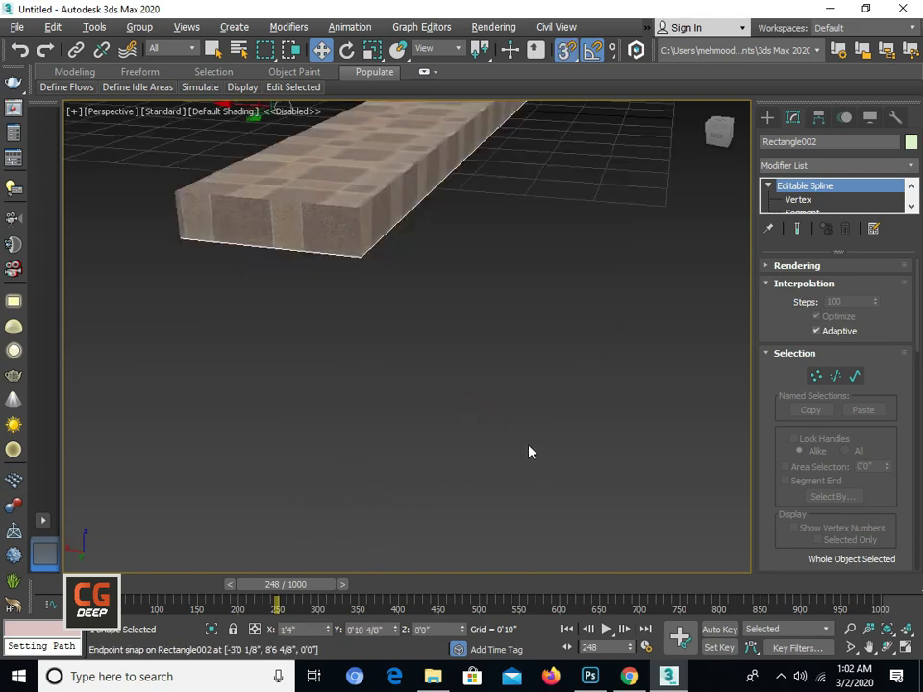
pyautogui.moveTo(530, 451); pyautogui.dragTo(480, 441, button='middle')
# Draw a small rectangle at the path's corner in the Front view
pyautogui.press('f')
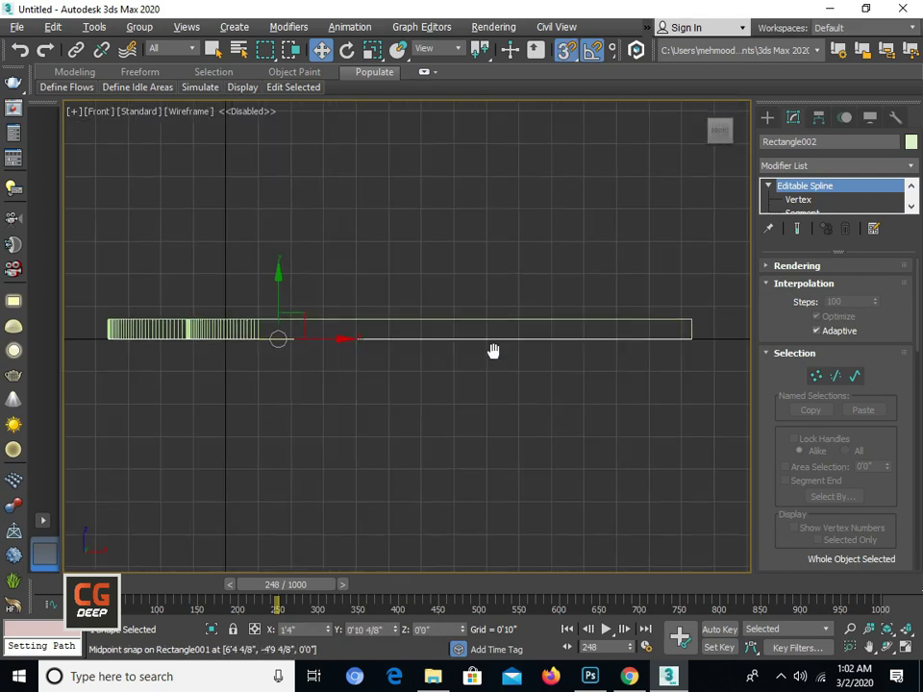
pyautogui.moveTo(555, 367); pyautogui.dragTo(416, 376, button='middle')
pyautogui.scroll(5, 530, 359)
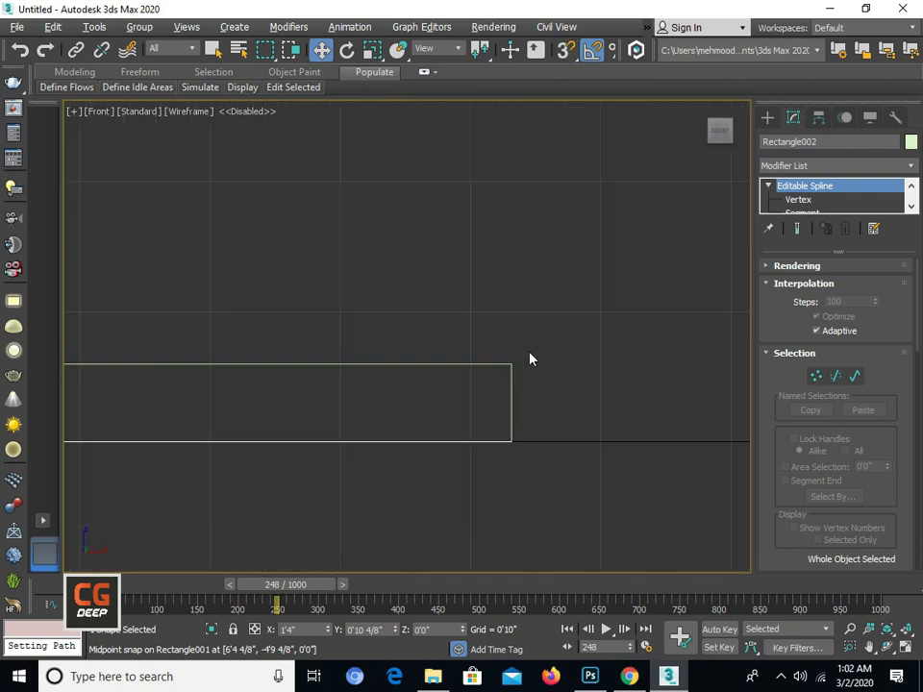
pyautogui.click(767, 118)
pyautogui.click(784, 141)
pyautogui.click(846, 226)
pyautogui.scroll(2, 480, 442)
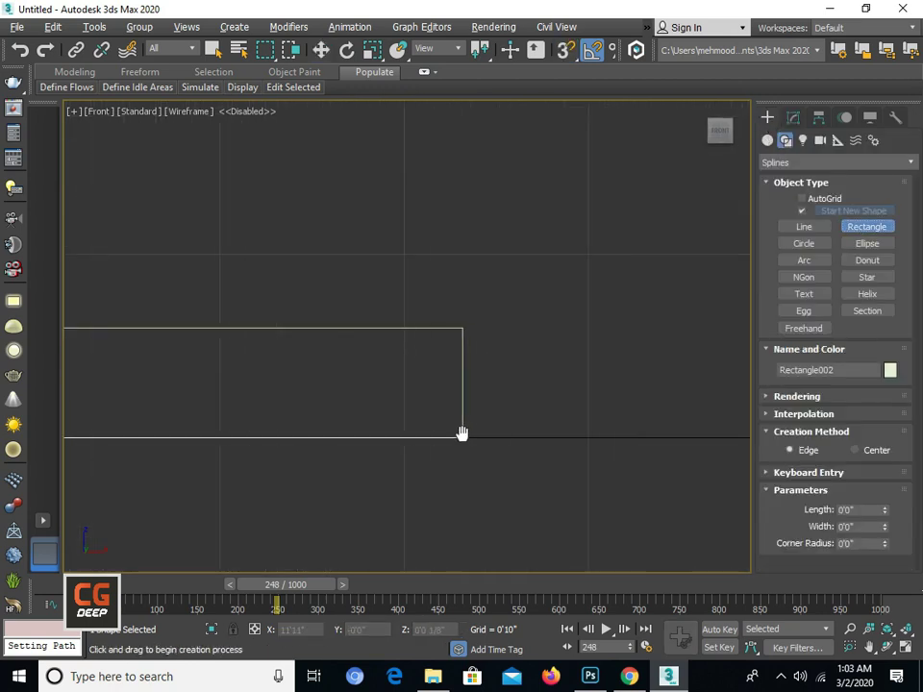
pyautogui.moveTo(462, 327)
pyautogui.mouseDown()
pyautogui.moveTo(524, 451)
pyautogui.moveTo(560, 437)
pyautogui.mouseUp()
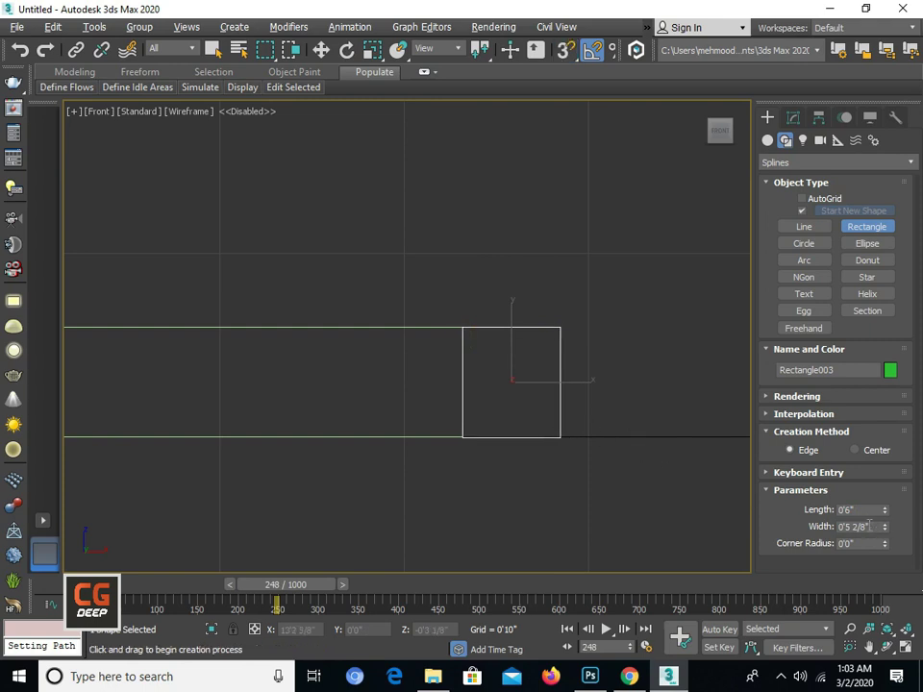
# Set the rectangle's Length and Width to 0'6" and move it right to the path edge
pyautogui.write('6')
pyautogui.press('Return')
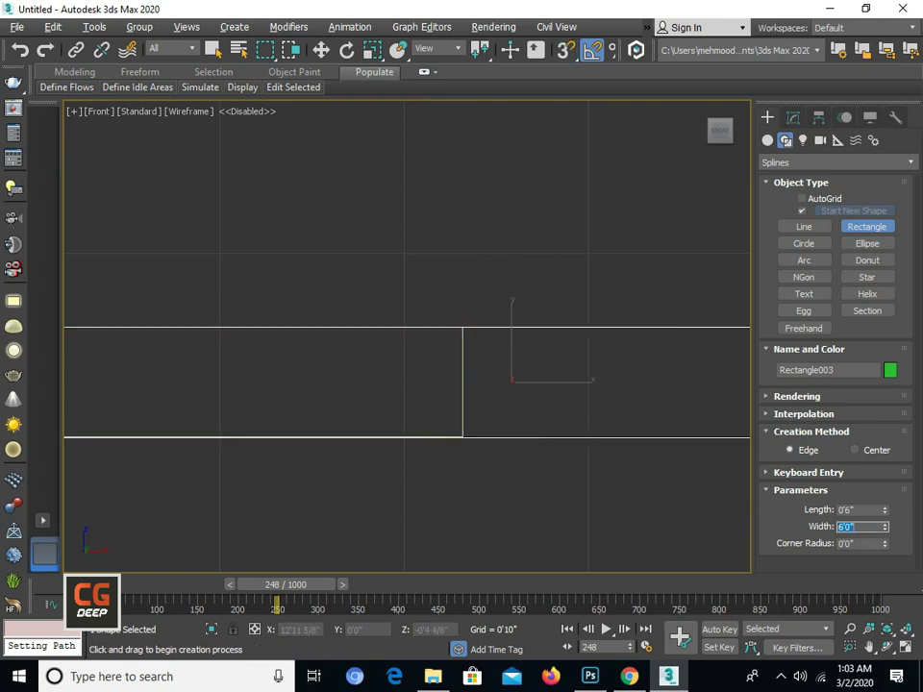
pyautogui.press('Return')
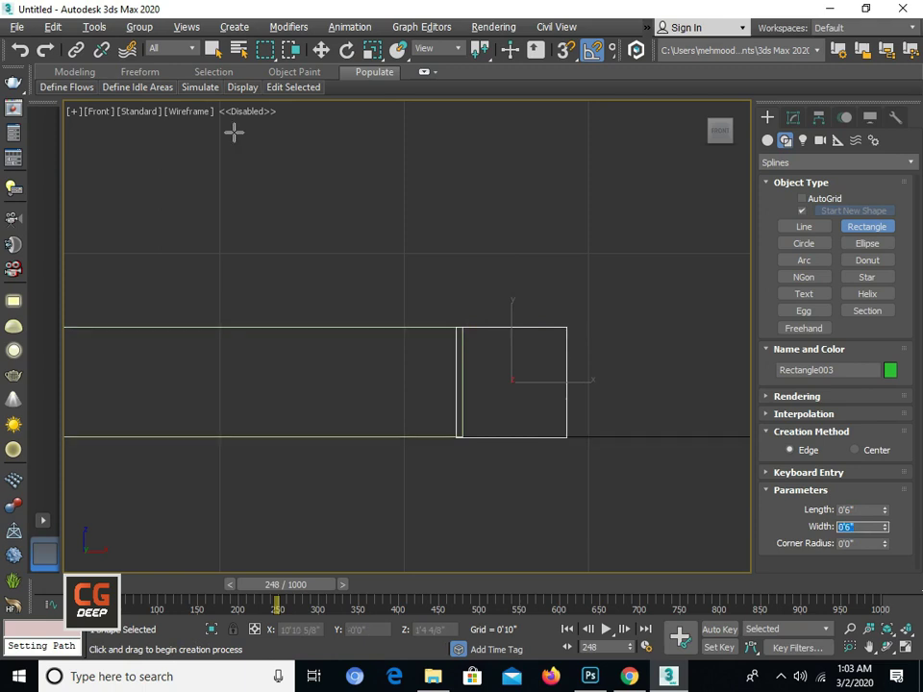
pyautogui.click(320, 50)
pyautogui.moveTo(568, 383); pyautogui.dragTo(593, 383)
# Convert Rectangle003 to an editable spline and select its four vertices
pyautogui.rightClick(552, 376)
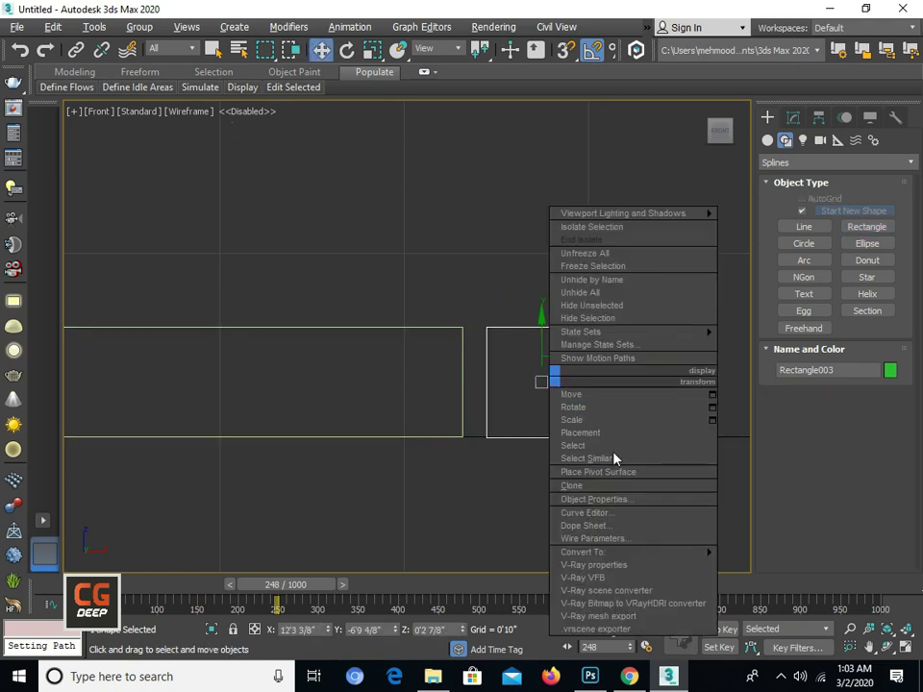
pyautogui.click(748, 552)
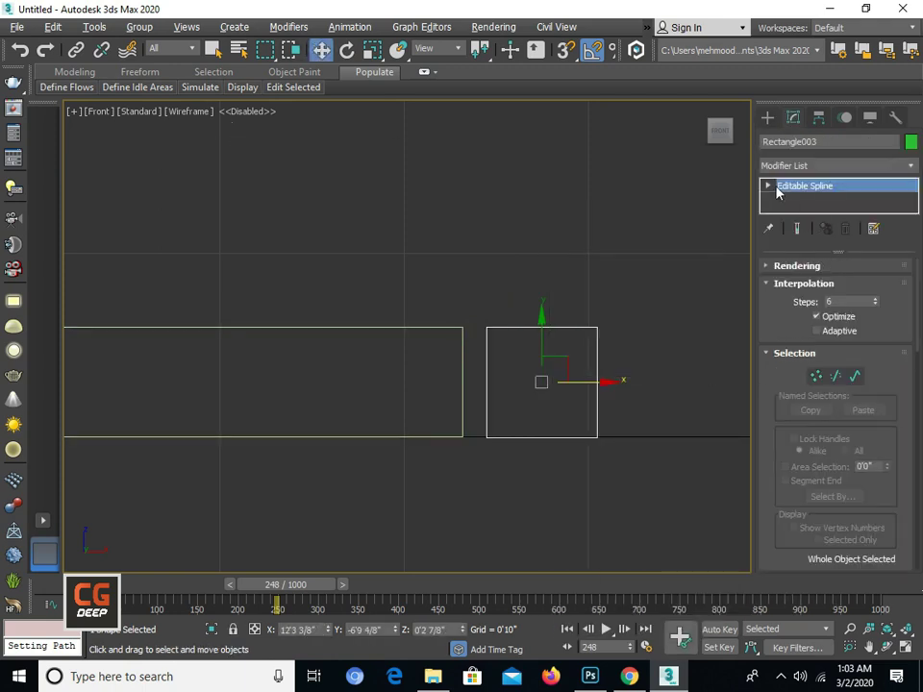
pyautogui.press('1')
pyautogui.rightClick(525, 402)
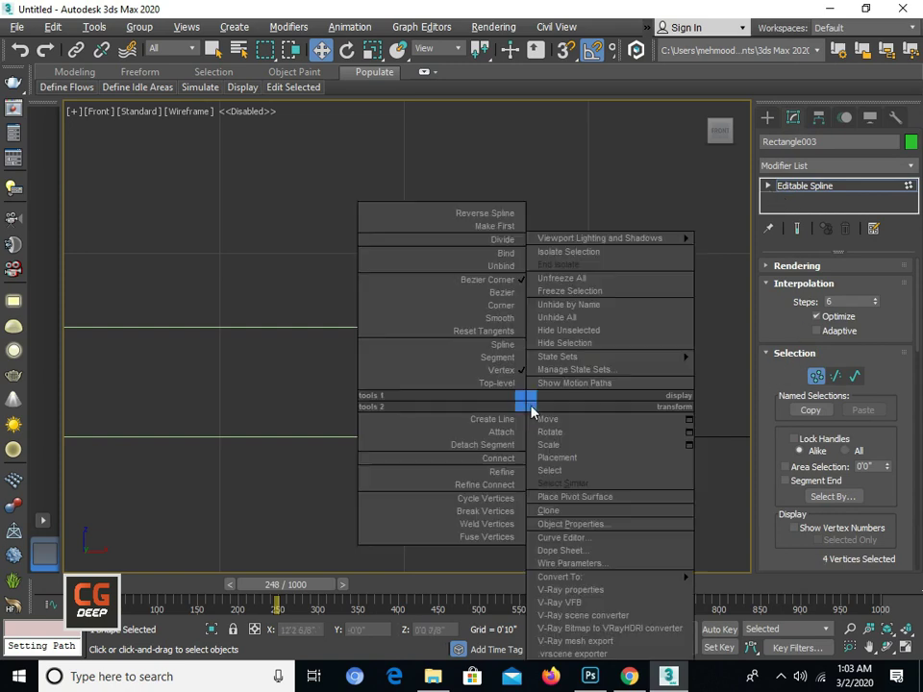
pyautogui.hotkey('ctrl', 'a')
pyautogui.click(709, 399)
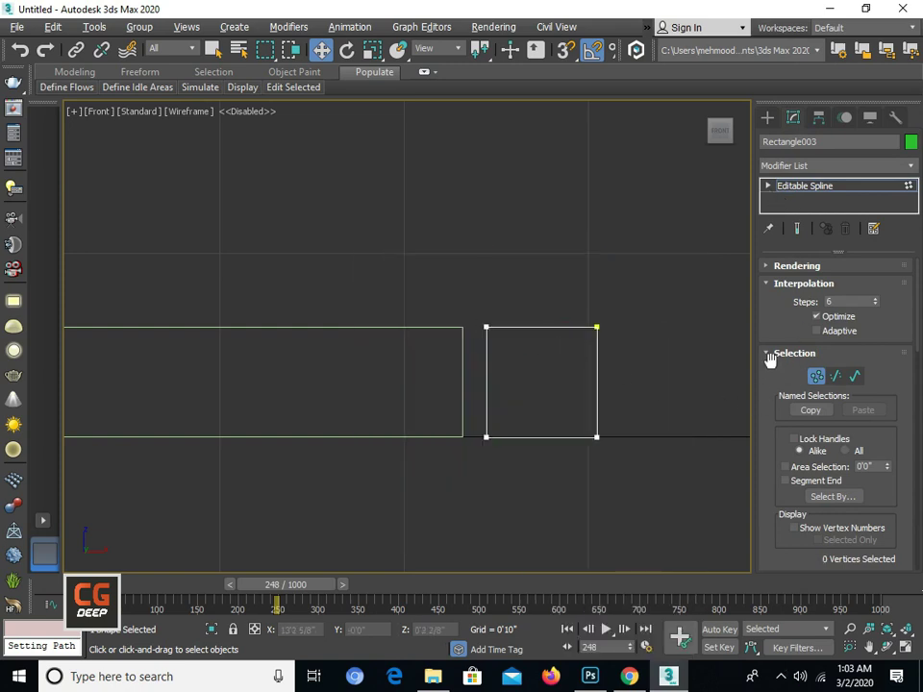
pyautogui.scroll(-4, 769, 354)
pyautogui.scroll(-3, 799, 373)
pyautogui.click(803, 416)
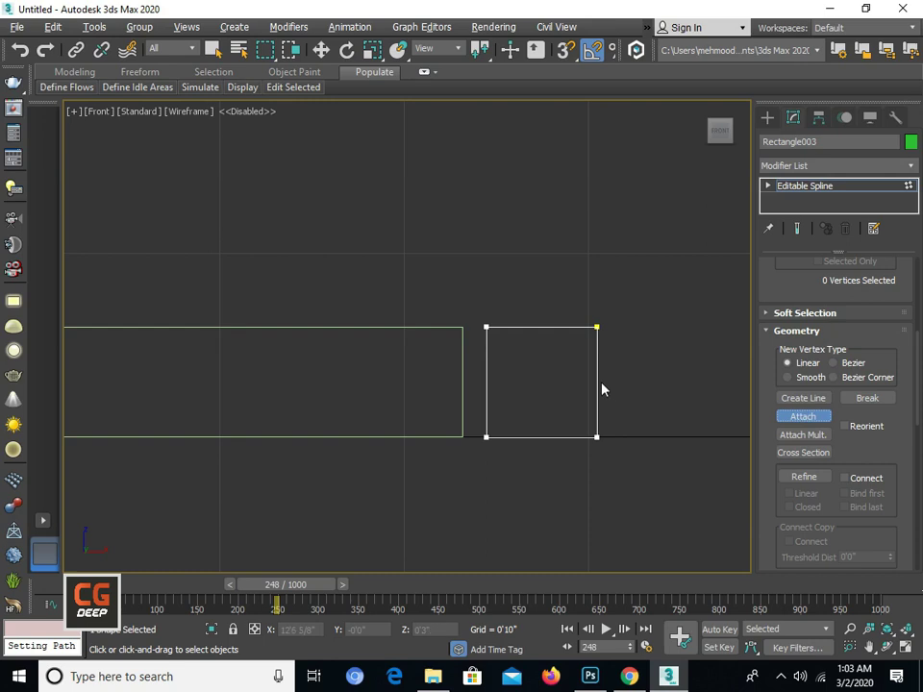
# Refine a vertex on the top edge and lower the top-right corner into a slope
pyautogui.click(804, 476)
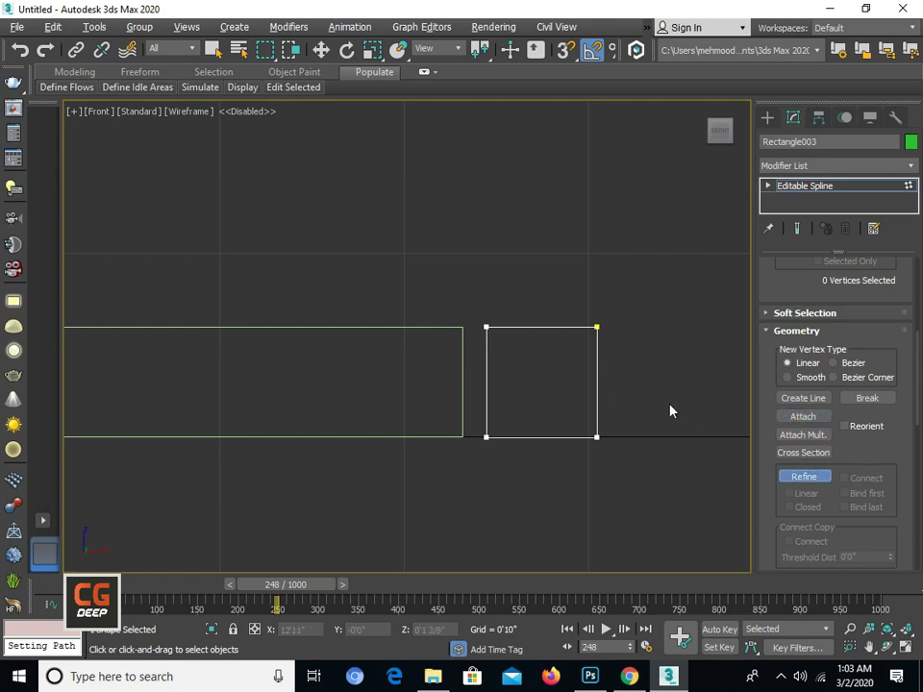
pyautogui.rightClick(602, 329)
pyautogui.moveTo(620, 349); pyautogui.dragTo(608, 388)
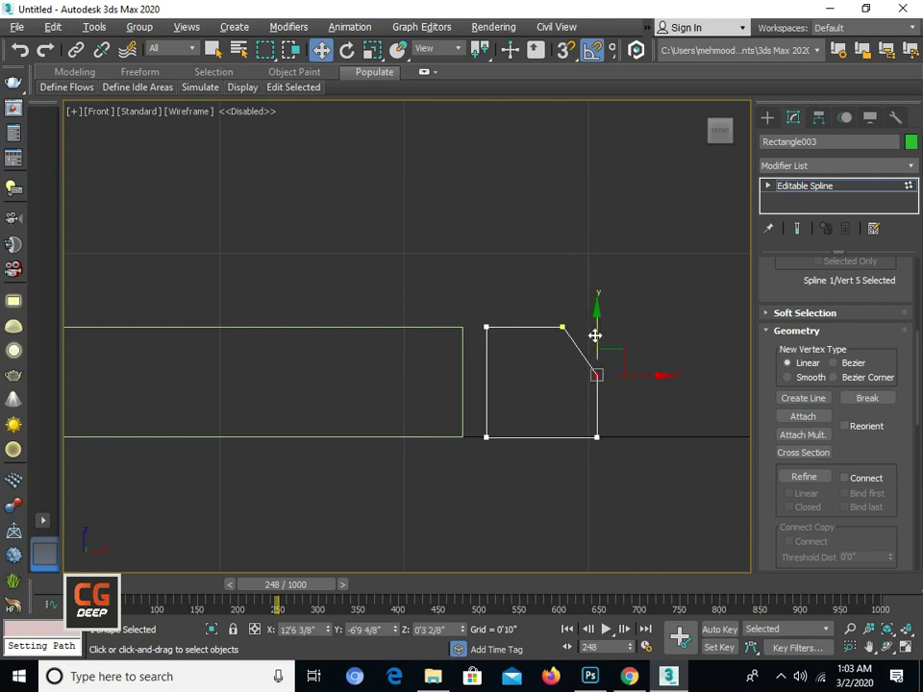
pyautogui.moveTo(595, 334); pyautogui.dragTo(596, 339)
pyautogui.click(814, 188)
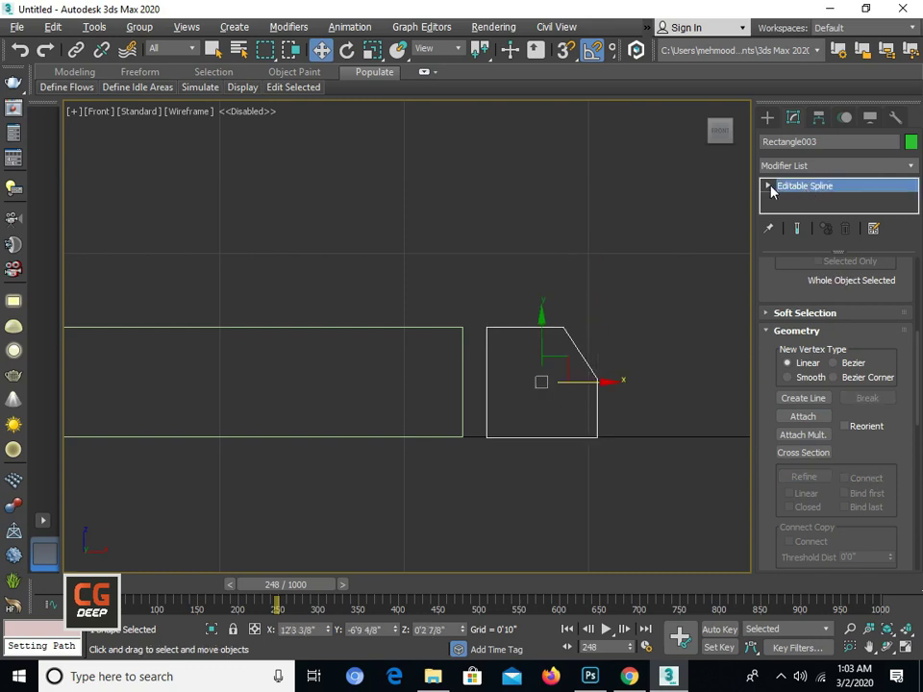
pyautogui.click(768, 187)
pyautogui.scroll(-1, 806, 204)
pyautogui.click(806, 204)
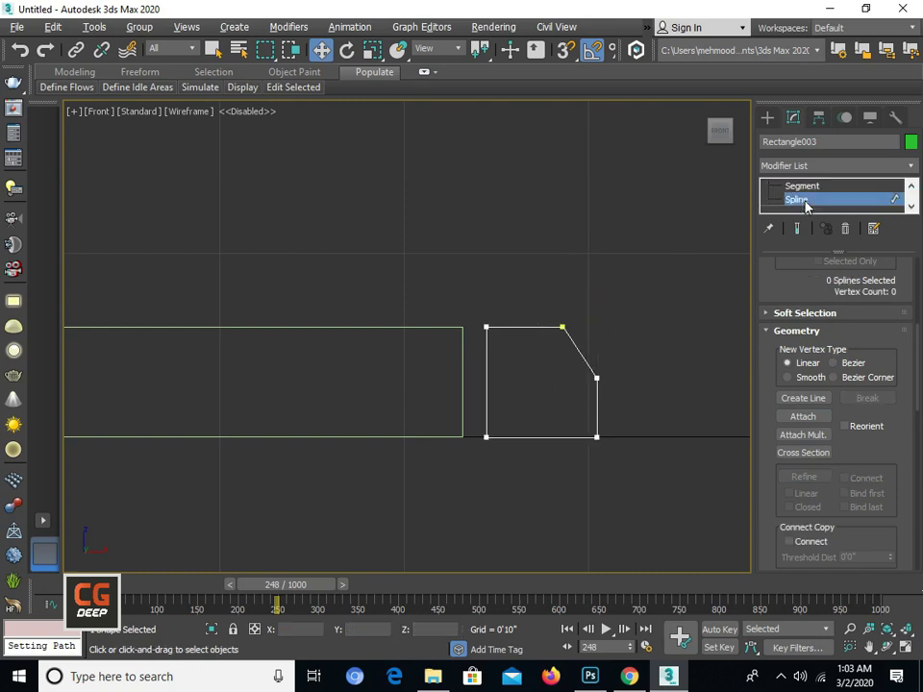
pyautogui.click(805, 204)
# Switch to the Perspective view, adjust the zoom, and select the tiled footpath slab
pyautogui.press('p')
pyautogui.scroll(-3, 576, 255)
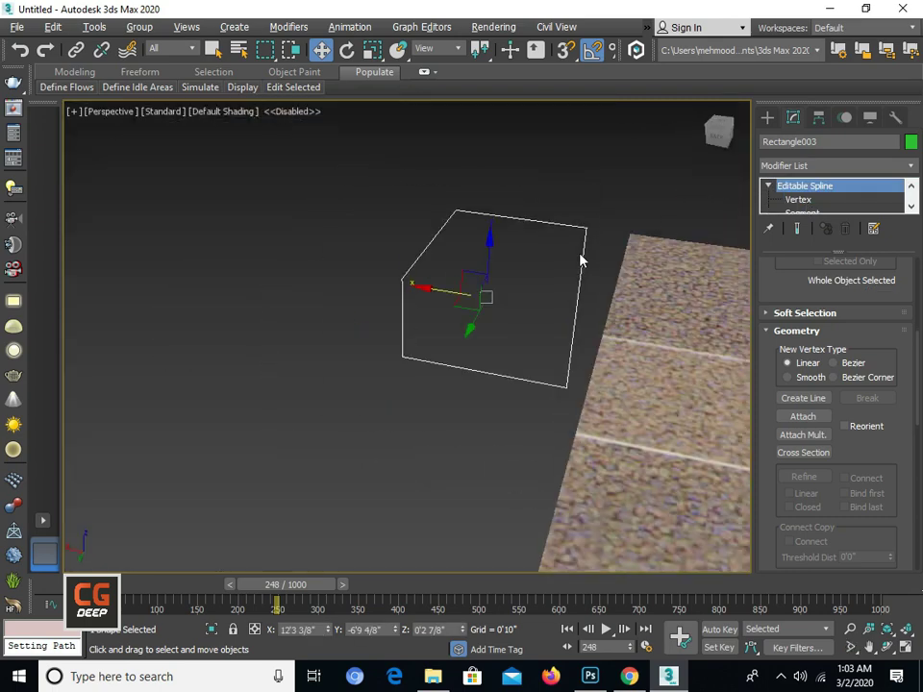
pyautogui.scroll(-4, 577, 258)
pyautogui.scroll(2, 624, 260)
pyautogui.press('F3')
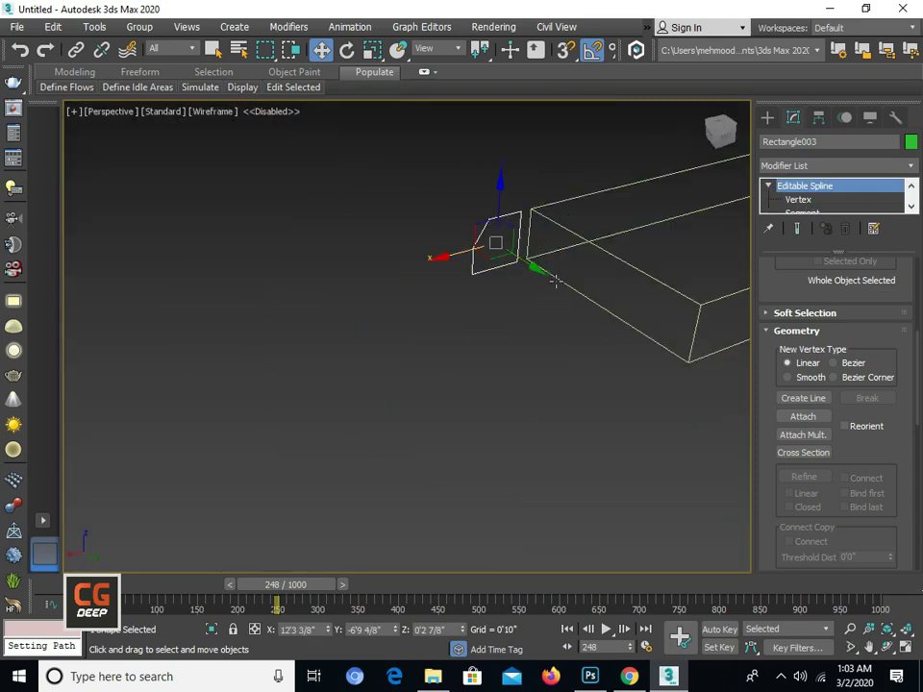
pyautogui.click(558, 281)
pyautogui.press('F3')
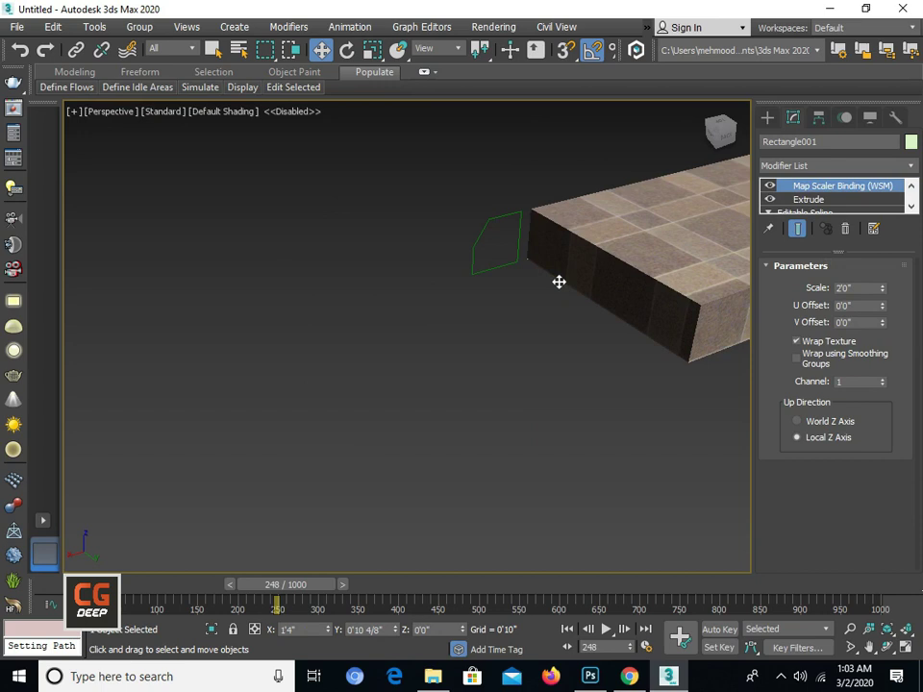
# Orbit and zoom out around the L-shaped path, then select its outline spline Rectangle002
pyautogui.keyDown('alt'); pyautogui.moveTo(613, 268); pyautogui.dragTo(588, 296, button='middle'); pyautogui.keyUp('alt')
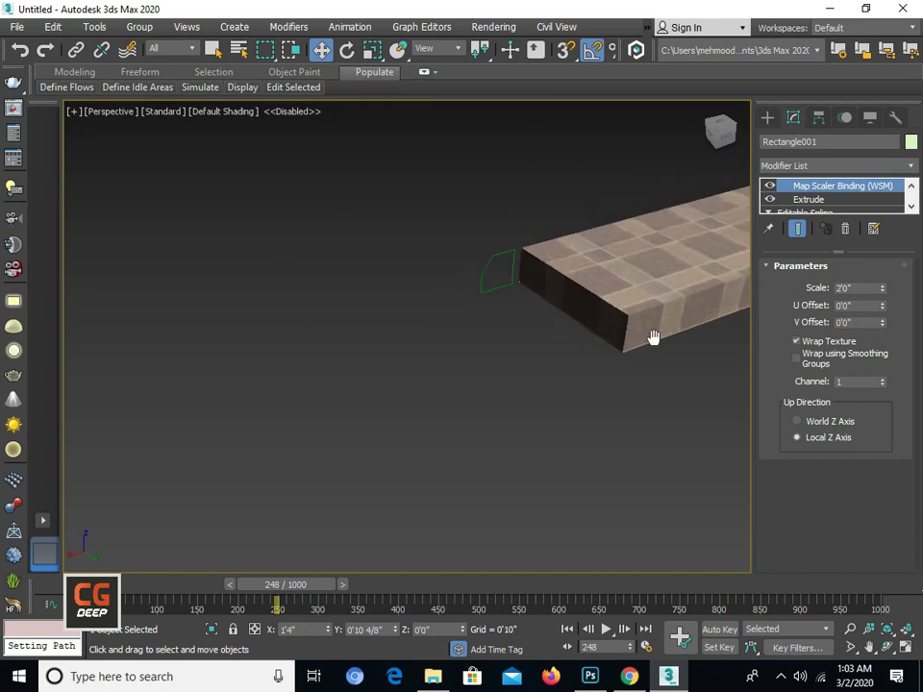
pyautogui.scroll(-2, 651, 335)
pyautogui.scroll(-3, 538, 384)
pyautogui.scroll(-2, 414, 400)
pyautogui.moveTo(392, 352)
pyautogui.keyDown('alt'); pyautogui.mouseDown(button='middle')
pyautogui.moveTo(466, 354)
pyautogui.moveTo(629, 393)
pyautogui.moveTo(477, 370)
pyautogui.moveTo(582, 354)
pyautogui.moveTo(297, 447)
pyautogui.mouseUp(button='middle'); pyautogui.keyUp('alt')
pyautogui.click(618, 381)
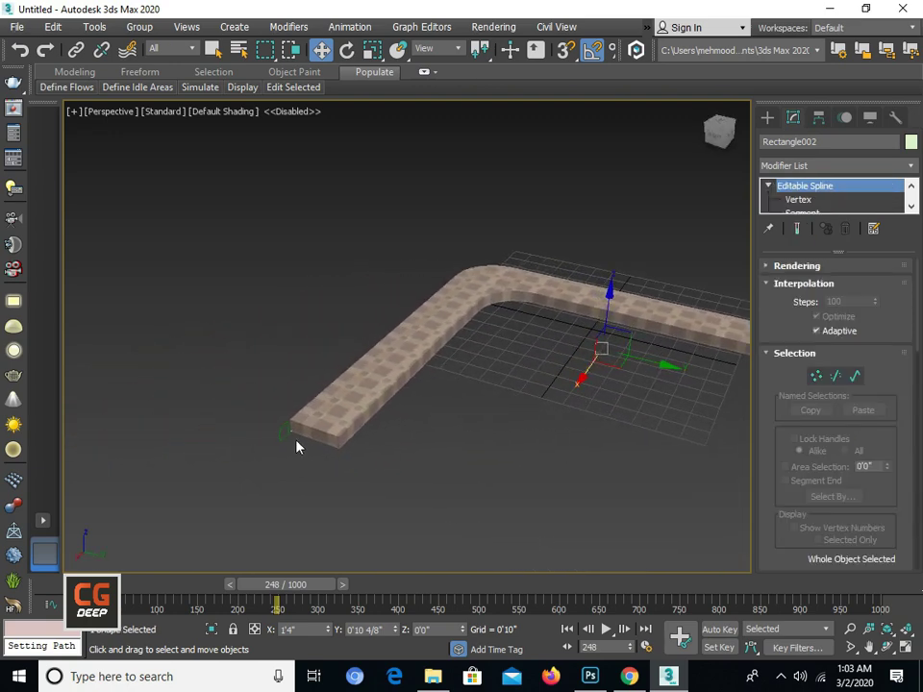
# Add a Sweep modifier to Rectangle002 via the Modifier List, typing 'sw'
pyautogui.click(830, 164)
pyautogui.write('sw')
pyautogui.press('Return')
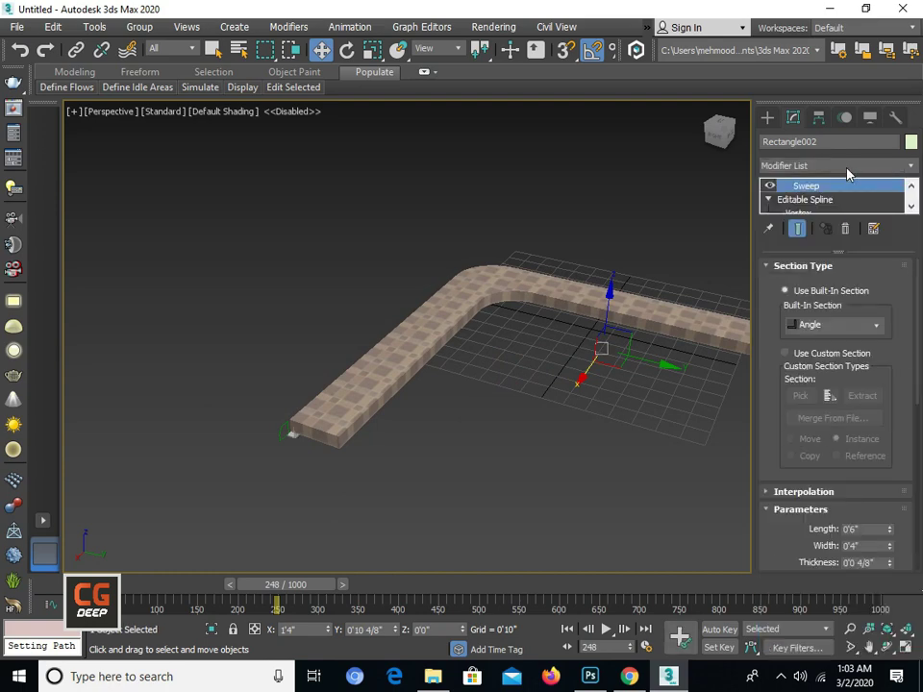
pyautogui.moveTo(835, 250); pyautogui.dragTo(836, 289)
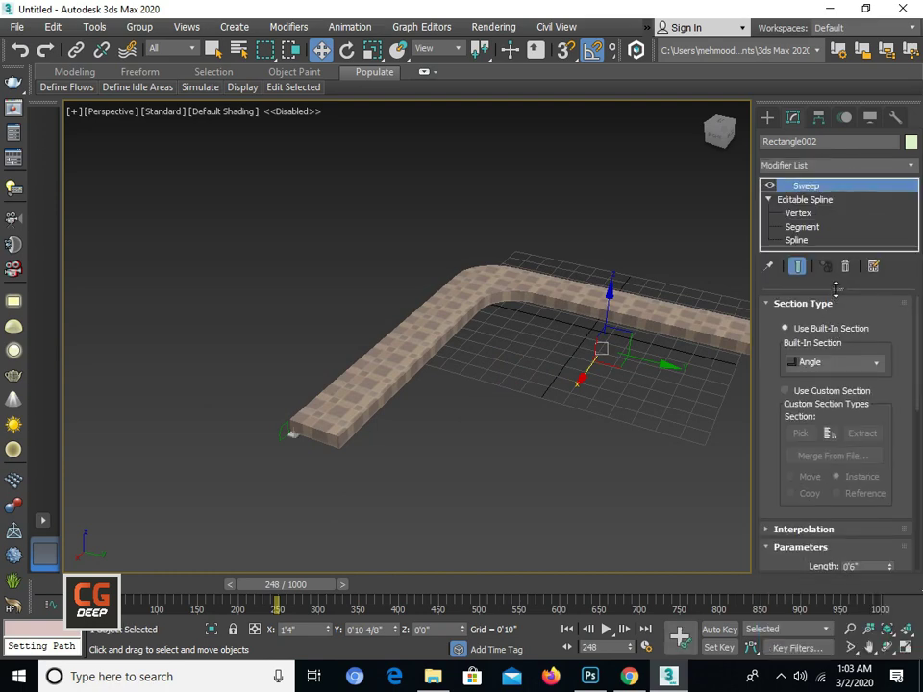
pyautogui.scroll(-3, 827, 346)
pyautogui.scroll(-1, 780, 357)
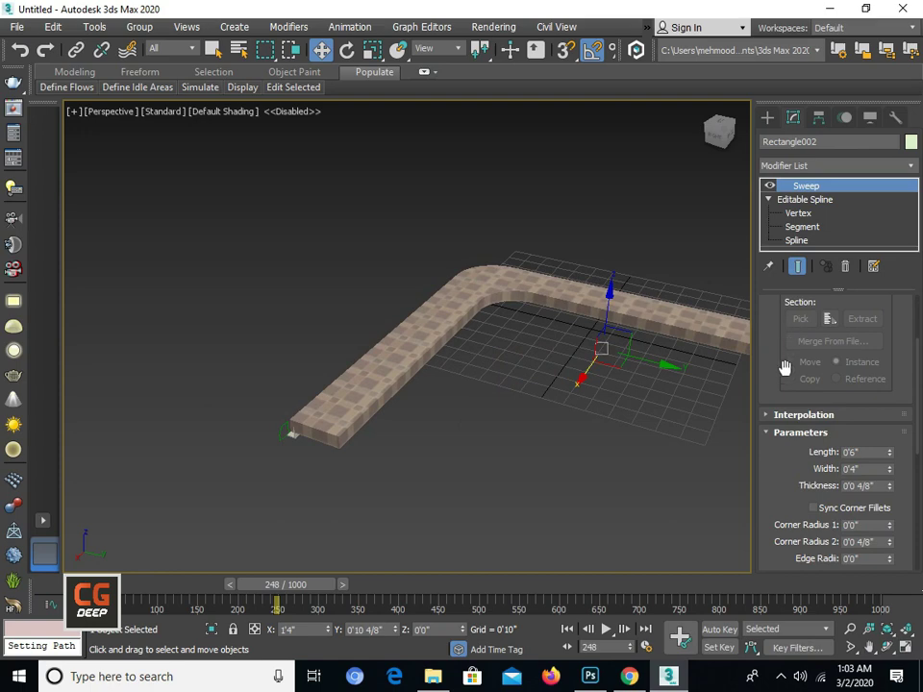
pyautogui.scroll(1, 784, 368)
# Enable Use Custom Section and pick the chamfered Rectangle003 as the sweep profile
pyautogui.click(788, 324)
pyautogui.click(800, 365)
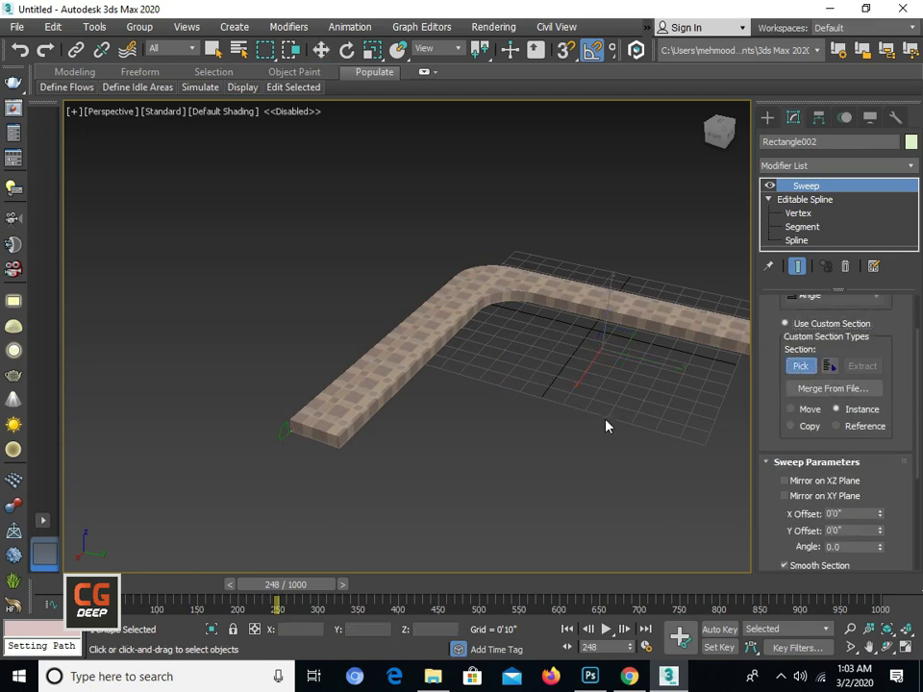
pyautogui.click(284, 437)
pyautogui.moveTo(288, 432)
pyautogui.keyDown('alt'); pyautogui.mouseDown(button='middle')
pyautogui.moveTo(509, 370)
pyautogui.moveTo(487, 346)
pyautogui.moveTo(453, 402)
pyautogui.moveTo(498, 418)
pyautogui.mouseUp(button='middle'); pyautogui.keyUp('alt')
pyautogui.scroll(3, 531, 363)
pyautogui.moveTo(466, 452); pyautogui.dragTo(467, 455, button='middle')
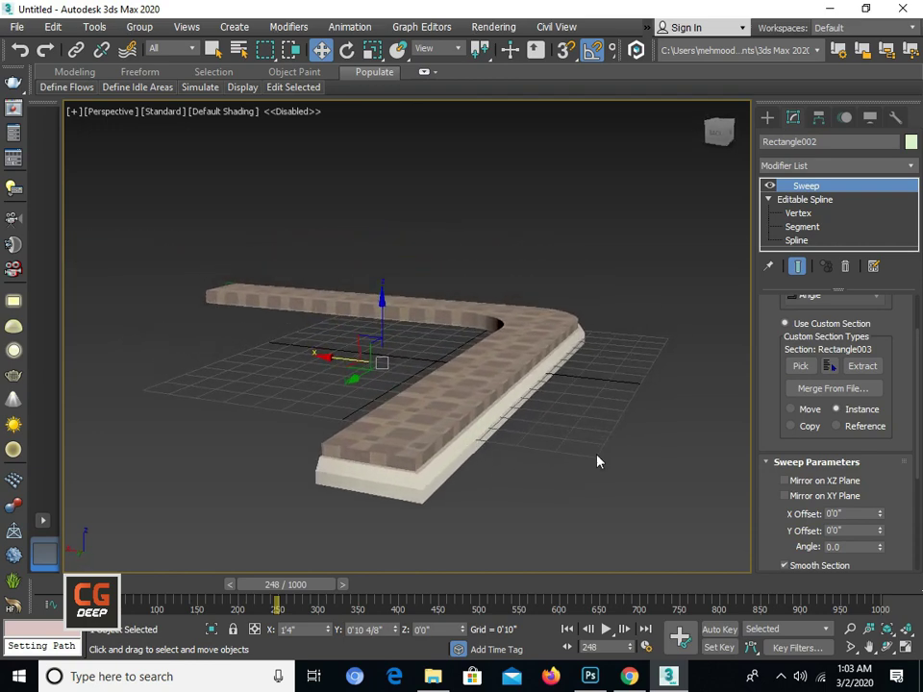
pyautogui.scroll(-5, 787, 426)
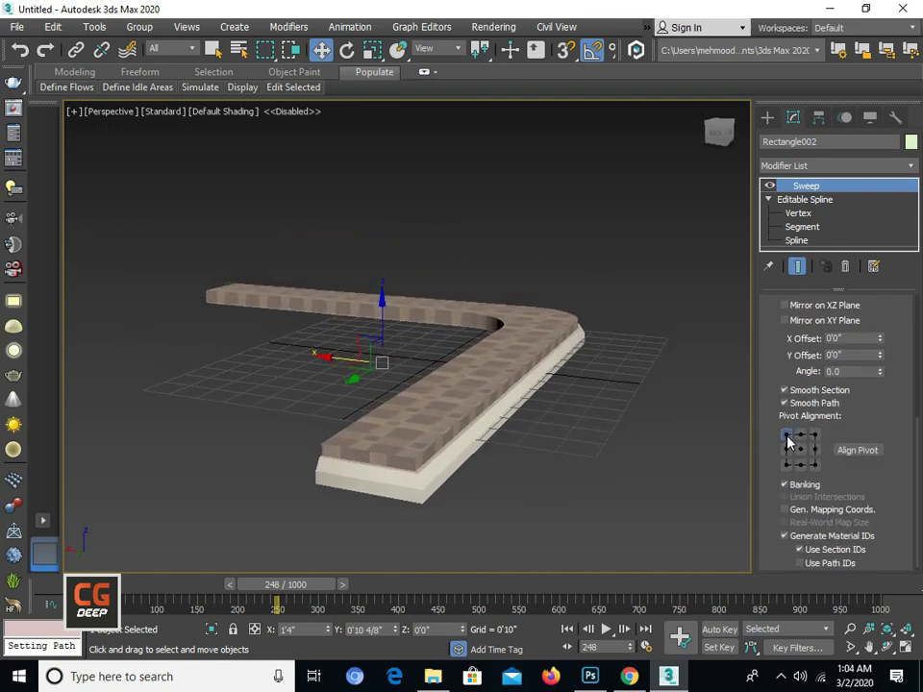
# Compare the Sweep pivot alignments and settle on bottom-left so the curb hugs the path
pyautogui.click(786, 436)
pyautogui.click(801, 436)
pyautogui.click(814, 437)
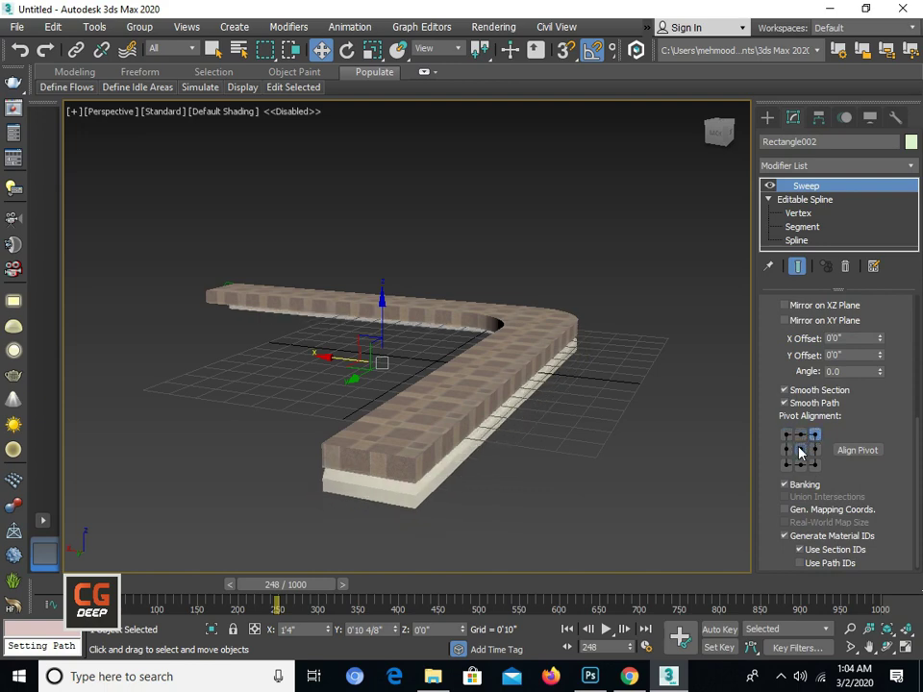
pyautogui.click(801, 451)
pyautogui.click(790, 466)
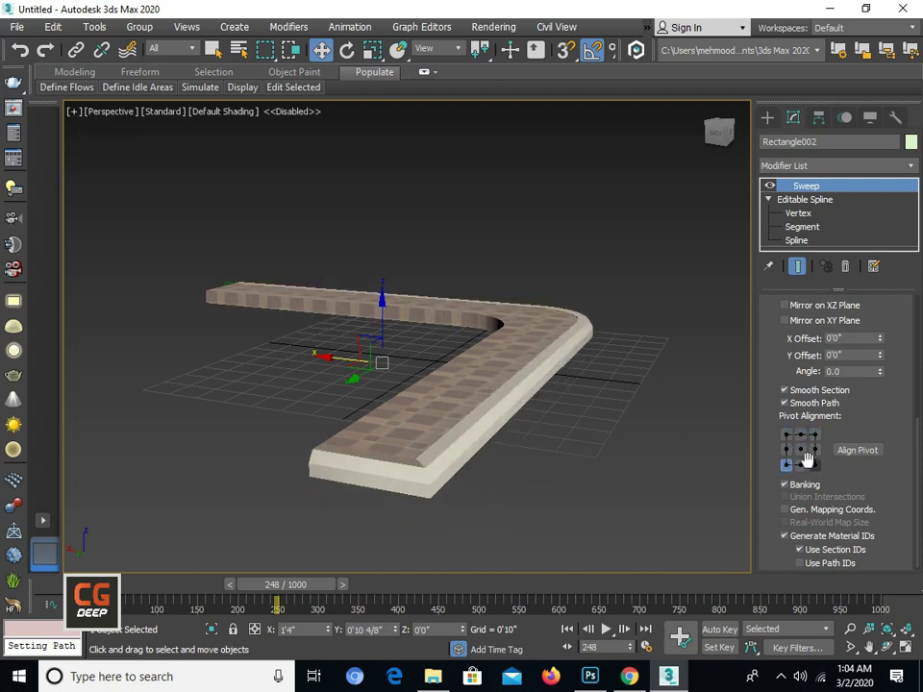
pyautogui.click(800, 465)
pyautogui.click(813, 466)
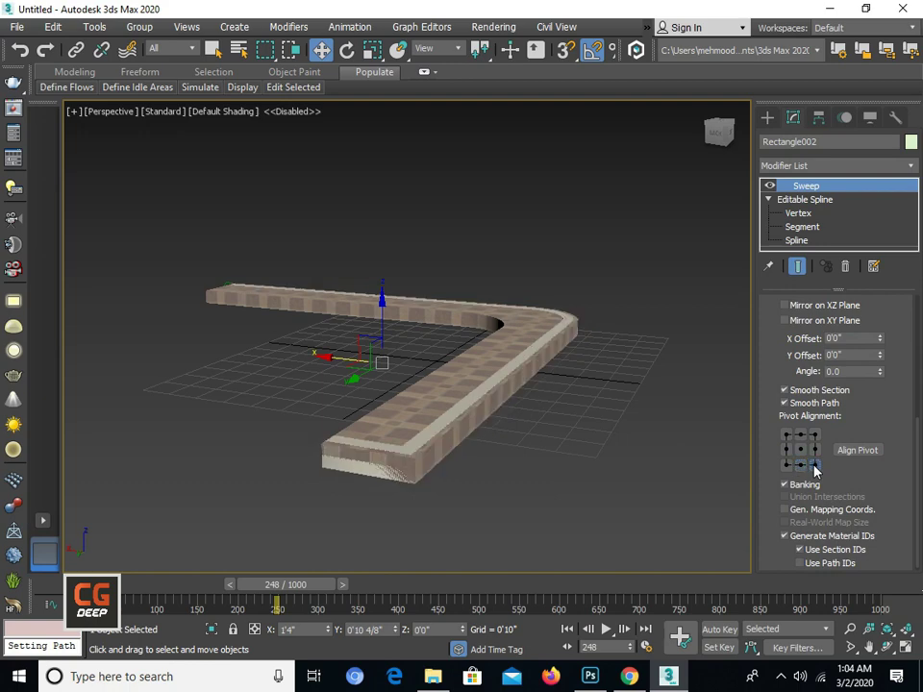
pyautogui.click(787, 466)
pyautogui.scroll(2, 455, 455)
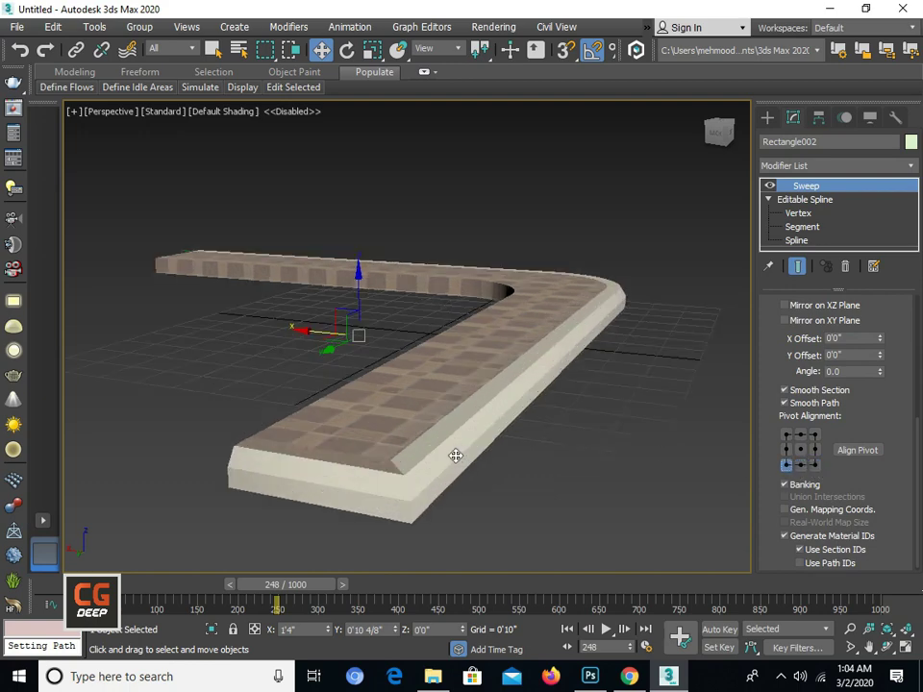
pyautogui.moveTo(454, 454); pyautogui.dragTo(465, 476, button='middle')
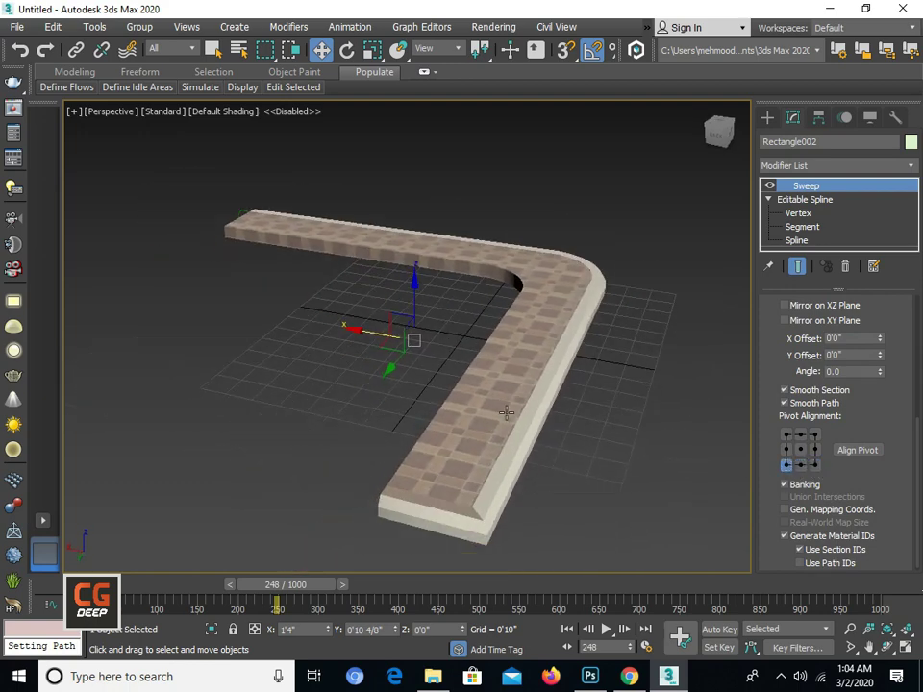
pyautogui.scroll(2, 445, 440)
pyautogui.scroll(2, 445, 441)
pyautogui.scroll(1, 381, 476)
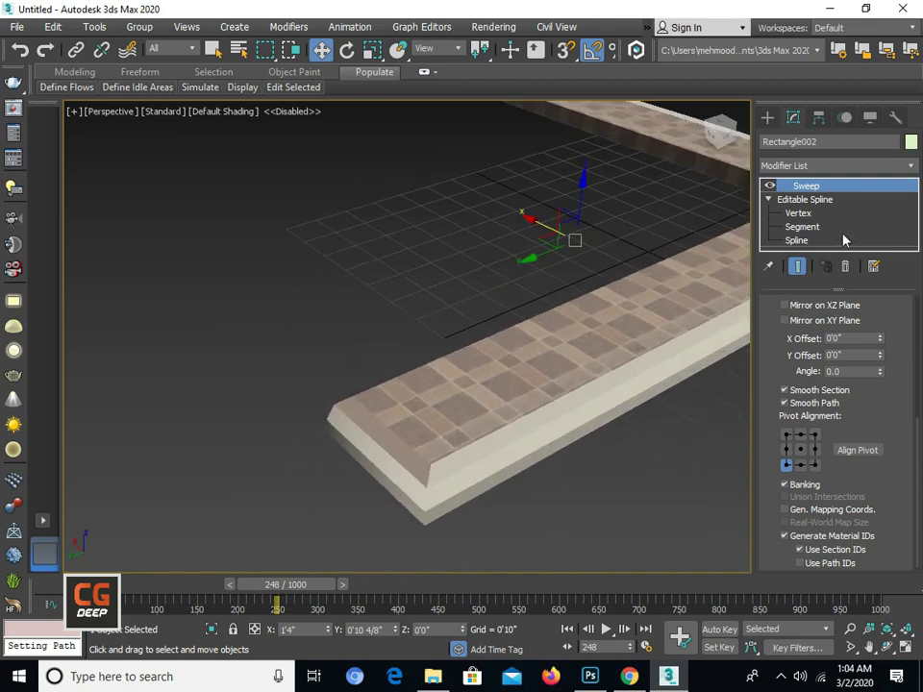
# Check the path's end segment, then return to the Sweep and orbit to the far footpath piece
pyautogui.click(802, 227)
pyautogui.click(369, 475)
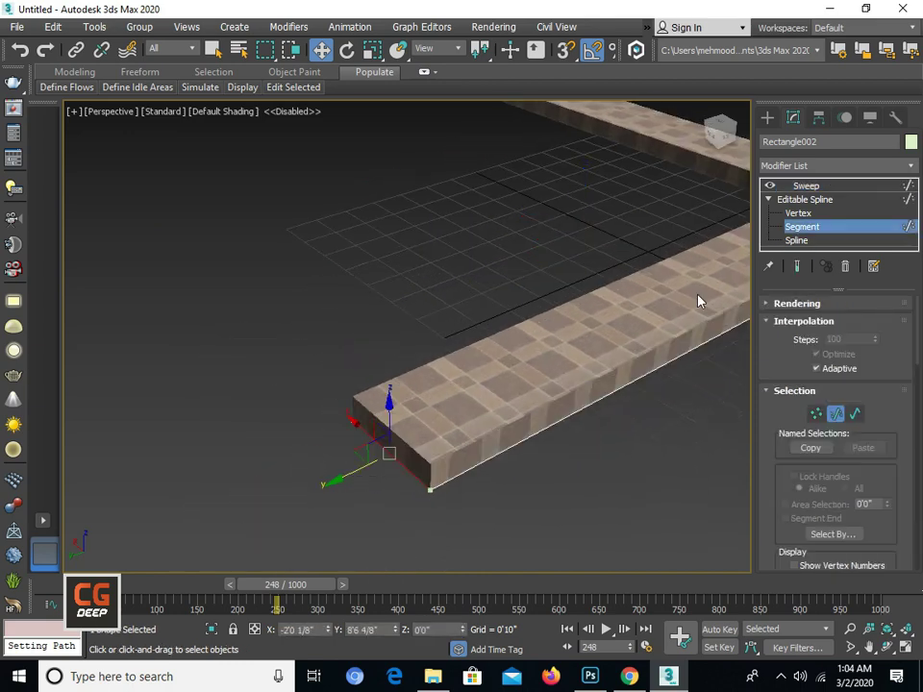
pyautogui.click(803, 186)
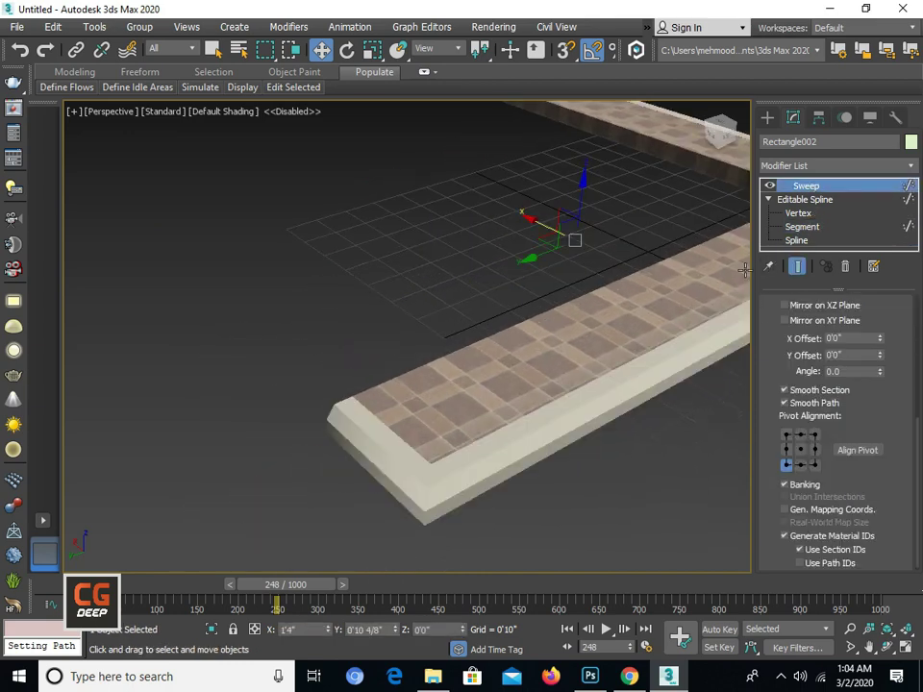
pyautogui.keyDown('alt'); pyautogui.moveTo(744, 270); pyautogui.dragTo(445, 343, button='middle'); pyautogui.keyUp('alt')
pyautogui.scroll(3, 524, 364)
pyautogui.scroll(3, 680, 360)
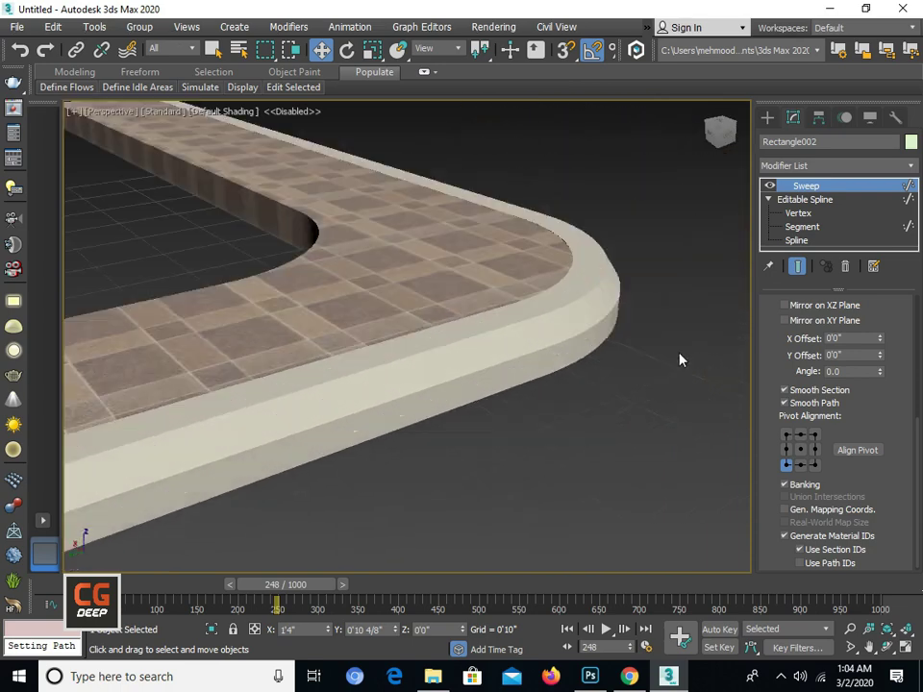
pyautogui.scroll(3, 572, 325)
pyautogui.scroll(-3, 536, 319)
pyautogui.scroll(-2, 550, 361)
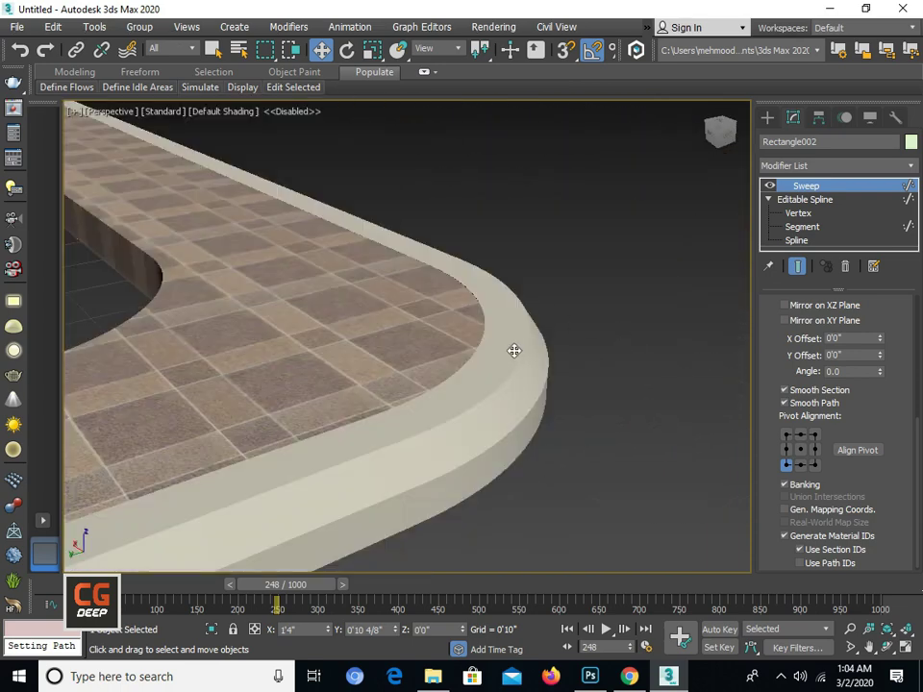
# Copy the tile material into the third Material Editor slot
pyautogui.press('m')
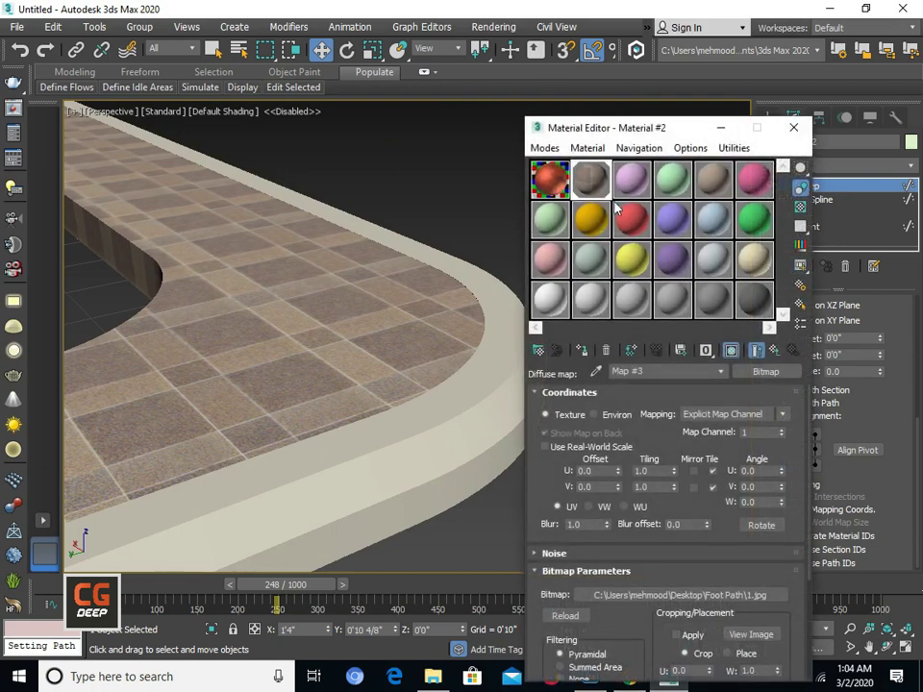
pyautogui.click(631, 178)
pyautogui.moveTo(591, 178); pyautogui.dragTo(632, 183)
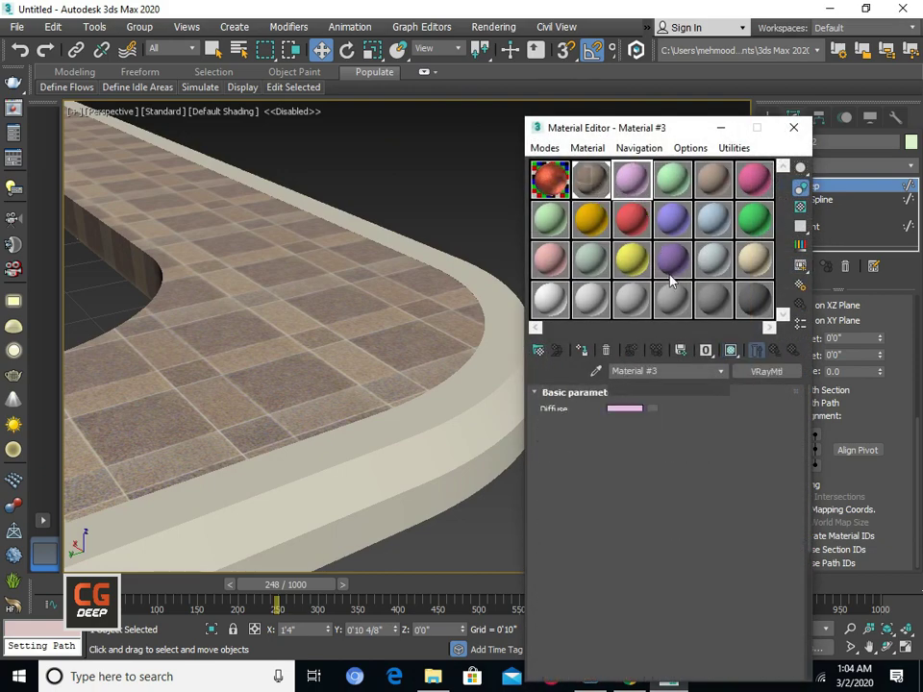
# Load striped 0.jpg as its diffuse bitmap, assign it to the curb, and enable Use Real-World Scale
pyautogui.click(650, 411)
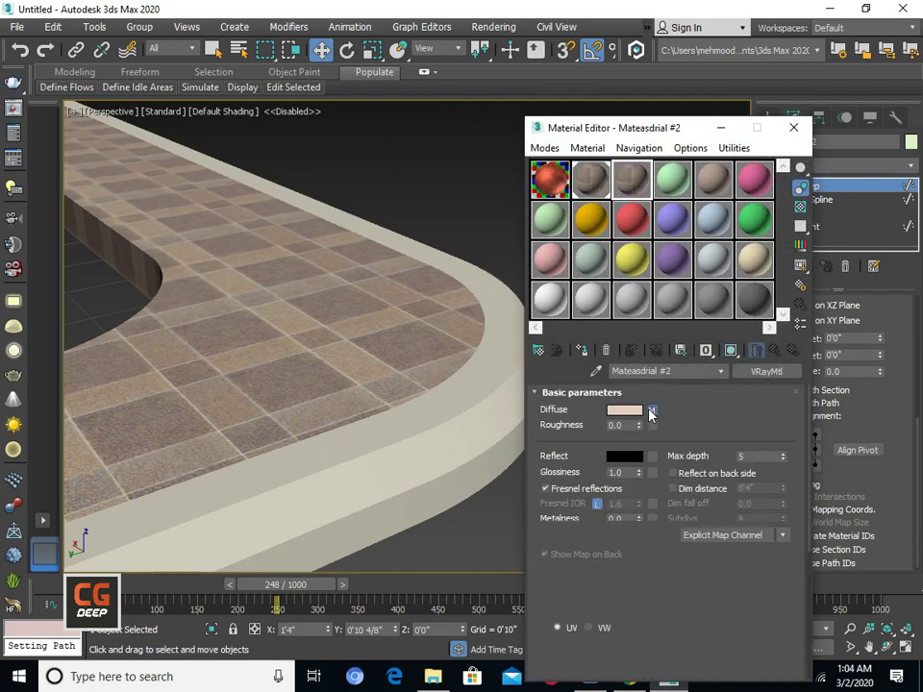
pyautogui.click(680, 594)
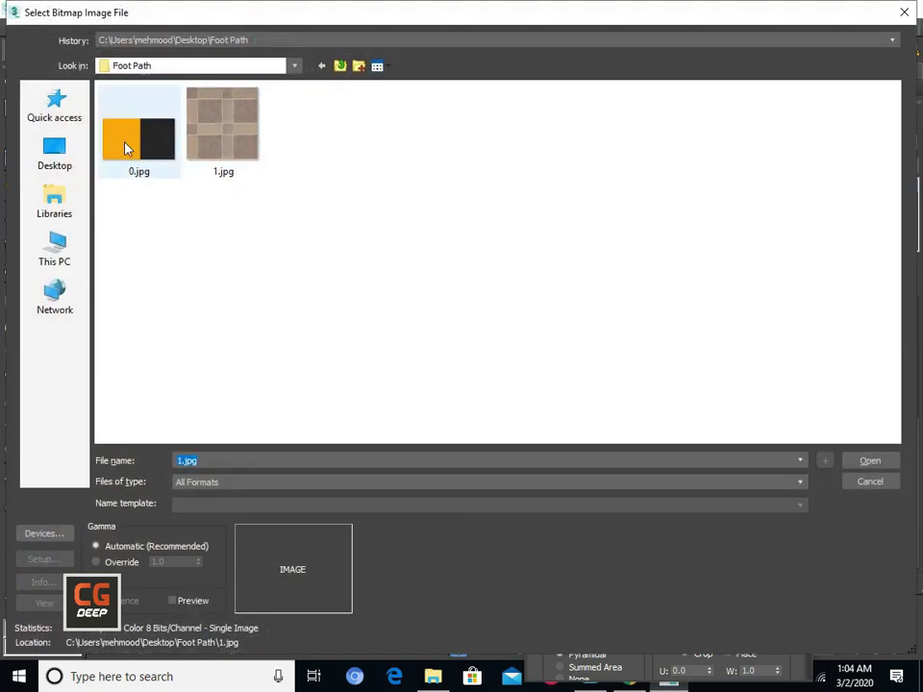
pyautogui.doubleClick(95, 106)
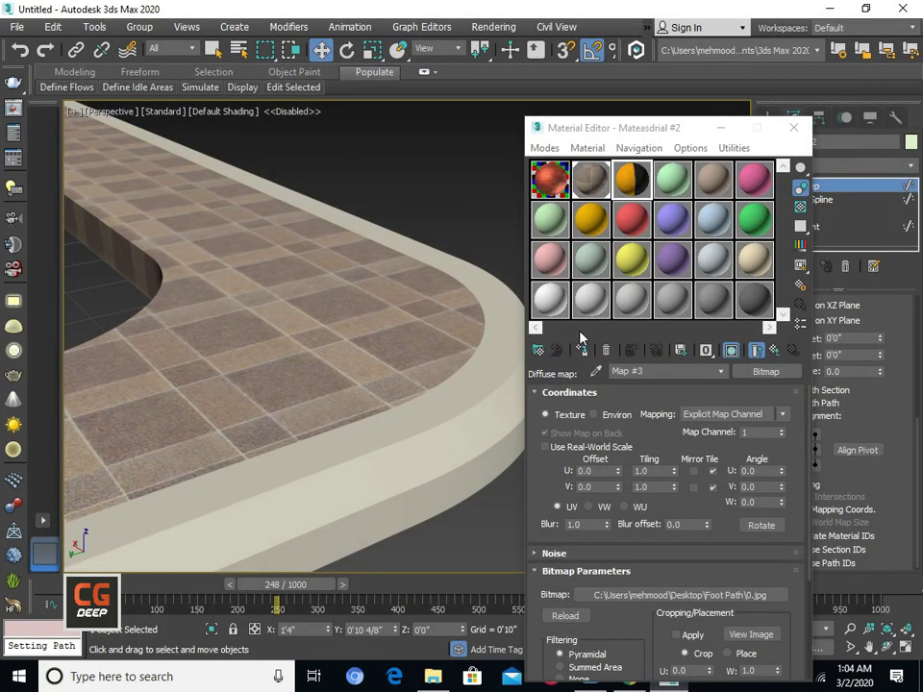
pyautogui.click(581, 352)
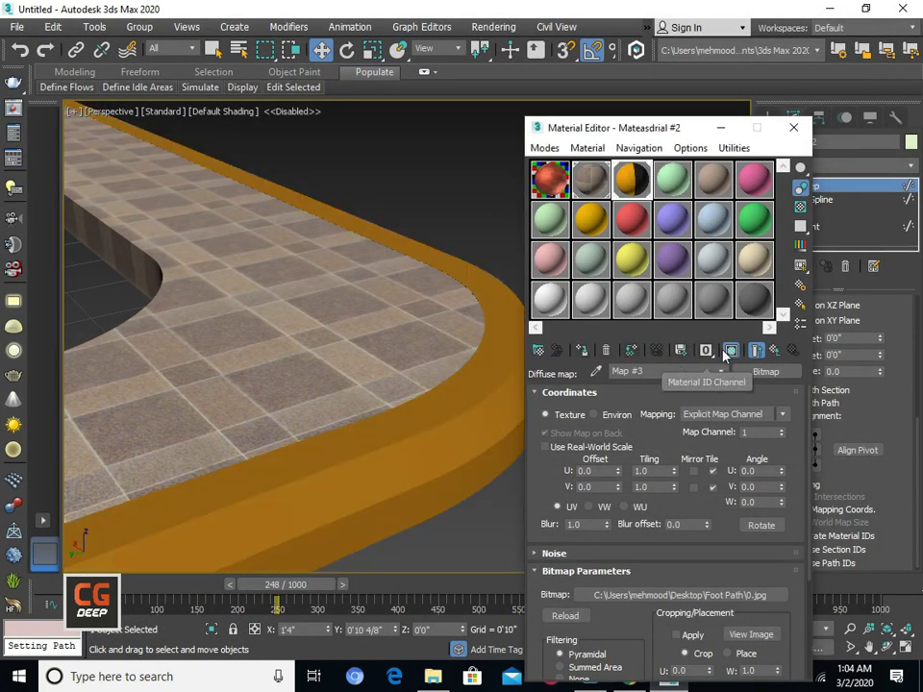
pyautogui.click(545, 447)
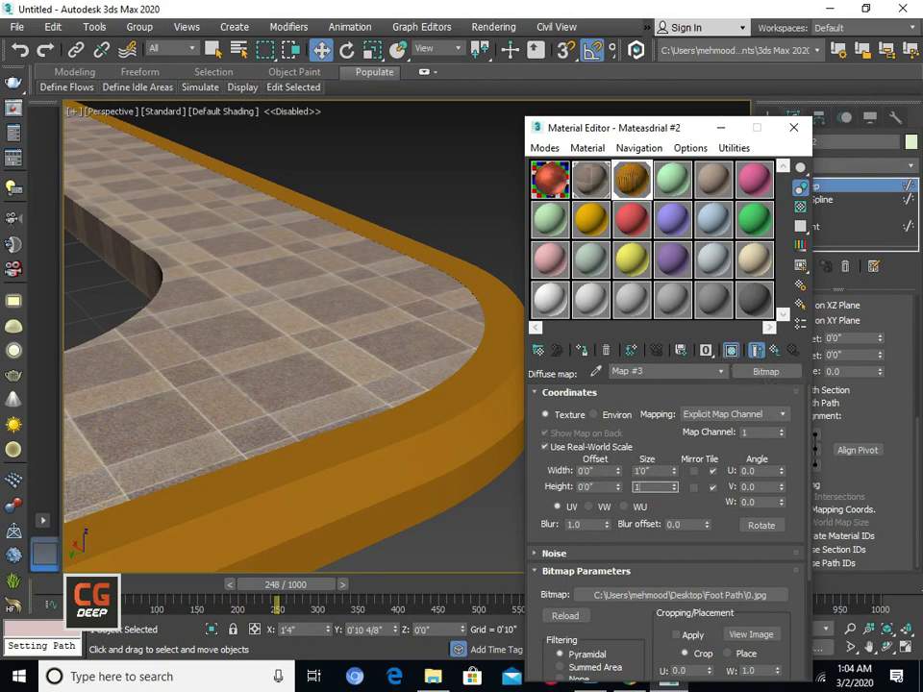
# Enable Gen. Mapping Coords and Real-World Map Size on the curb's Sweep modifier
pyautogui.click(793, 128)
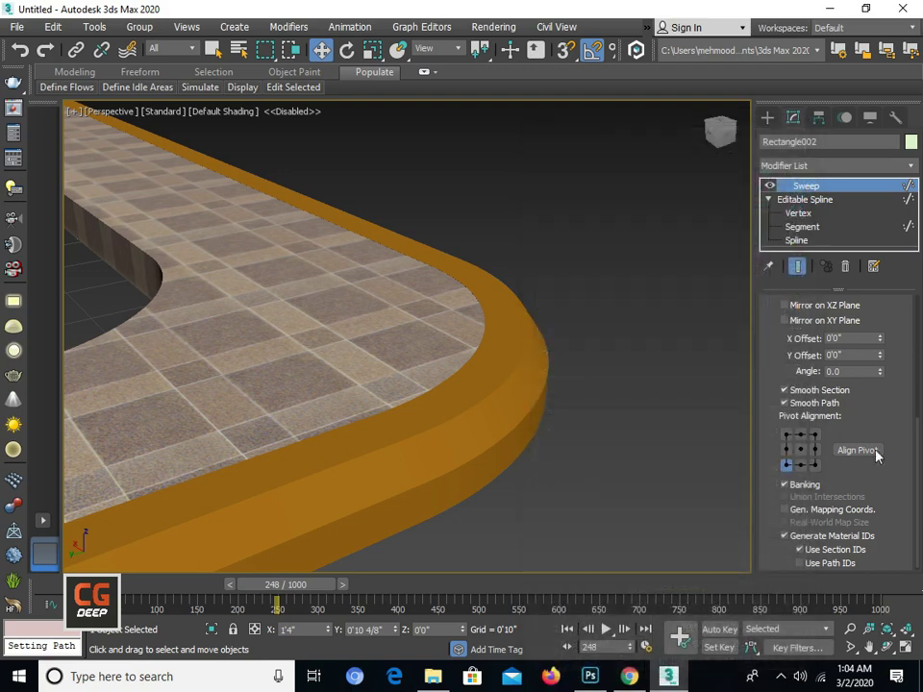
pyautogui.click(815, 504)
pyautogui.click(802, 517)
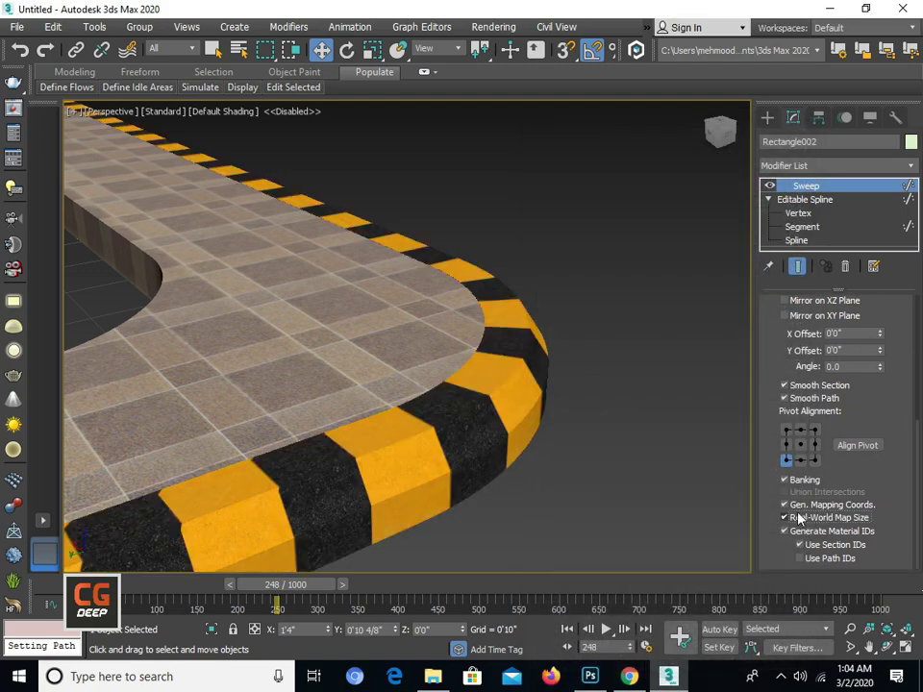
pyautogui.scroll(-1, 551, 406)
pyautogui.scroll(-3, 557, 413)
pyautogui.click(562, 420)
pyautogui.moveTo(562, 420)
pyautogui.keyDown('alt'); pyautogui.mouseDown(button='middle')
pyautogui.moveTo(486, 366)
pyautogui.moveTo(534, 366)
pyautogui.mouseUp(button='middle'); pyautogui.keyUp('alt')
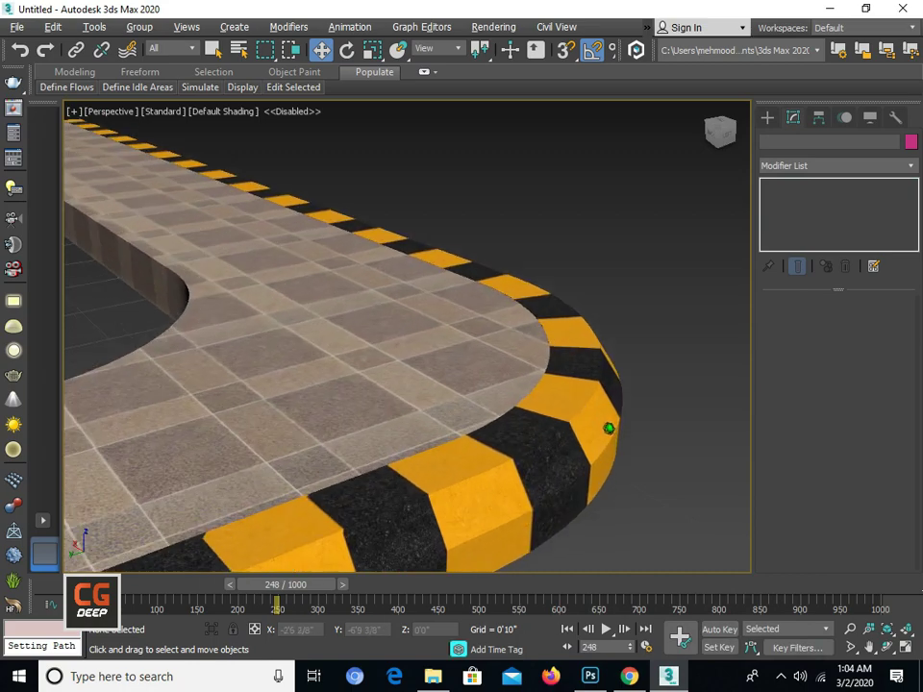
pyautogui.scroll(2, 609, 413)
pyautogui.scroll(2, 612, 396)
pyautogui.keyDown('alt'); pyautogui.moveTo(611, 395); pyautogui.dragTo(609, 419, button='middle'); pyautogui.keyUp('alt')
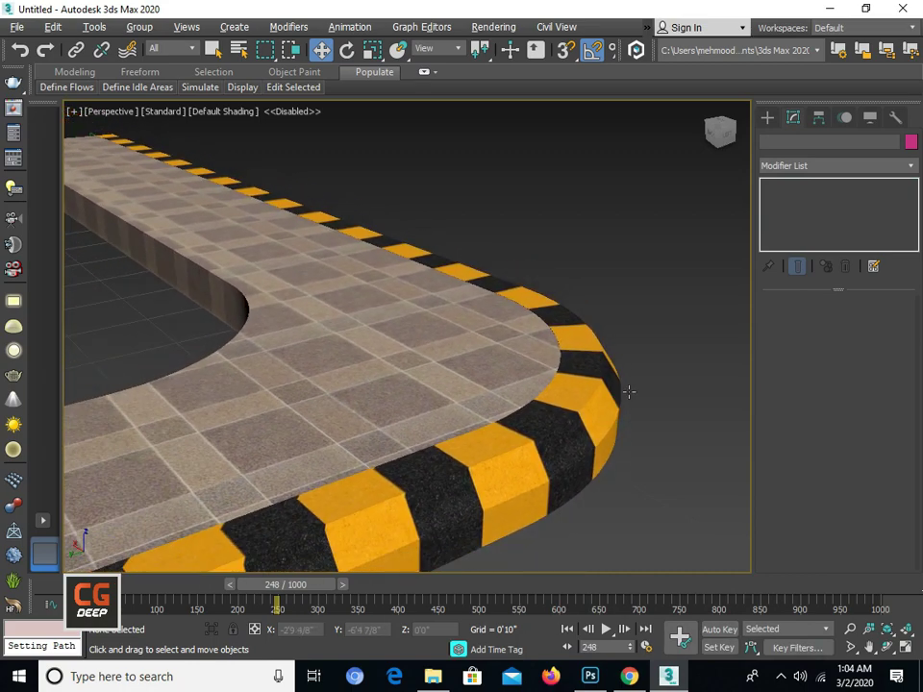
# Try stripe map sizes of 2'0" and 1'6" and review the stripes on the curb
pyautogui.press('m')
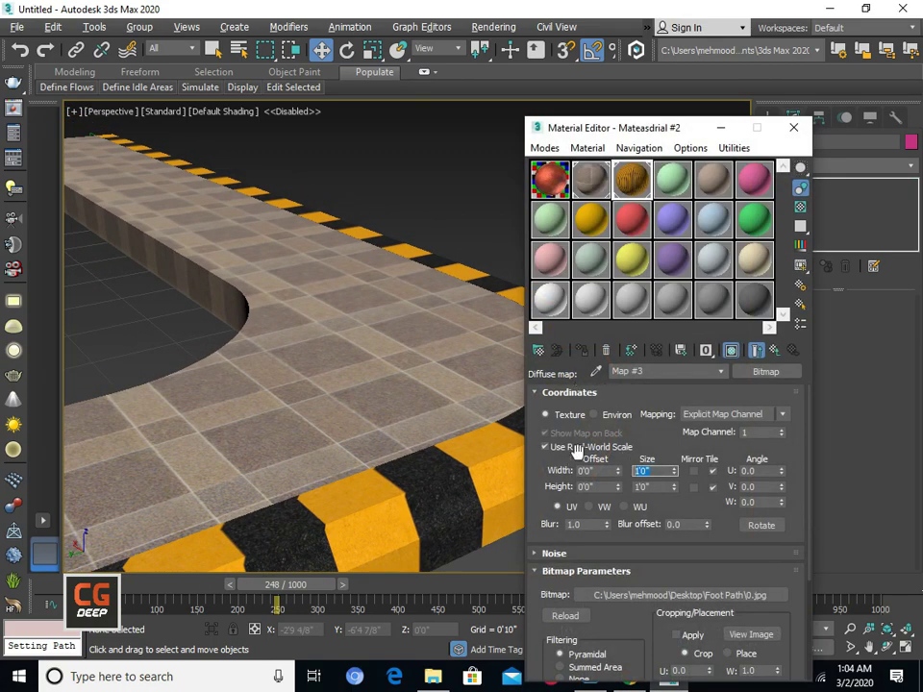
pyautogui.write('2')
pyautogui.press('Tab')
pyautogui.write('2')
pyautogui.press('Return')
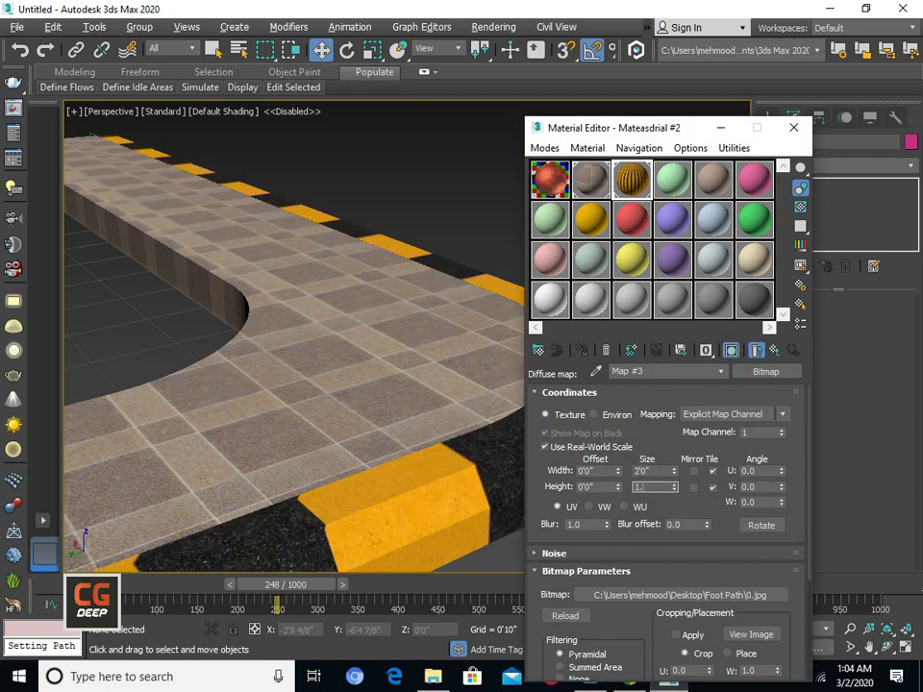
pyautogui.write('5')
pyautogui.press('Return')
pyautogui.write('5')
pyautogui.press('Return')
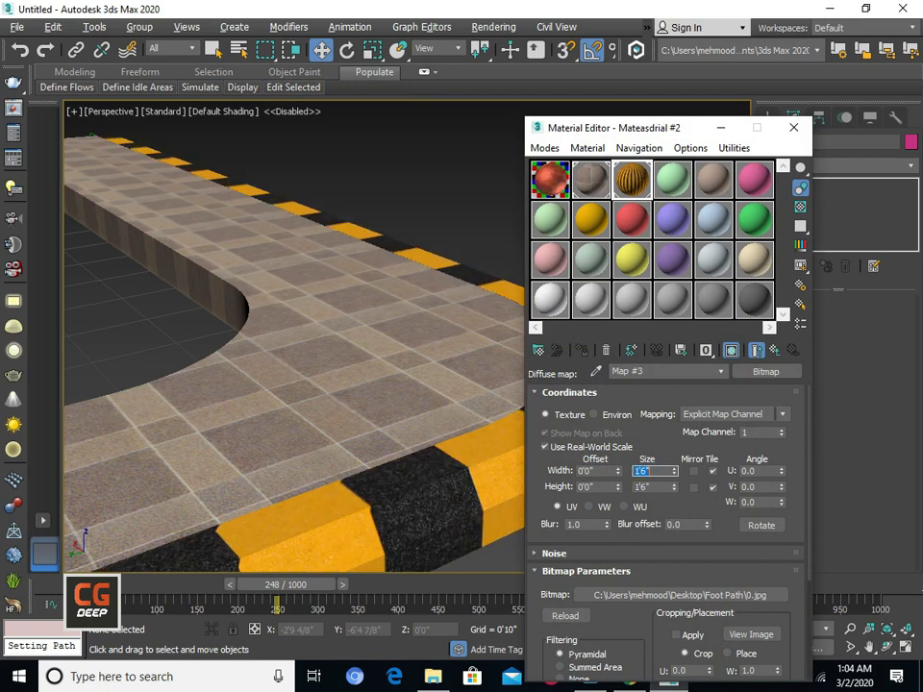
pyautogui.click(793, 127)
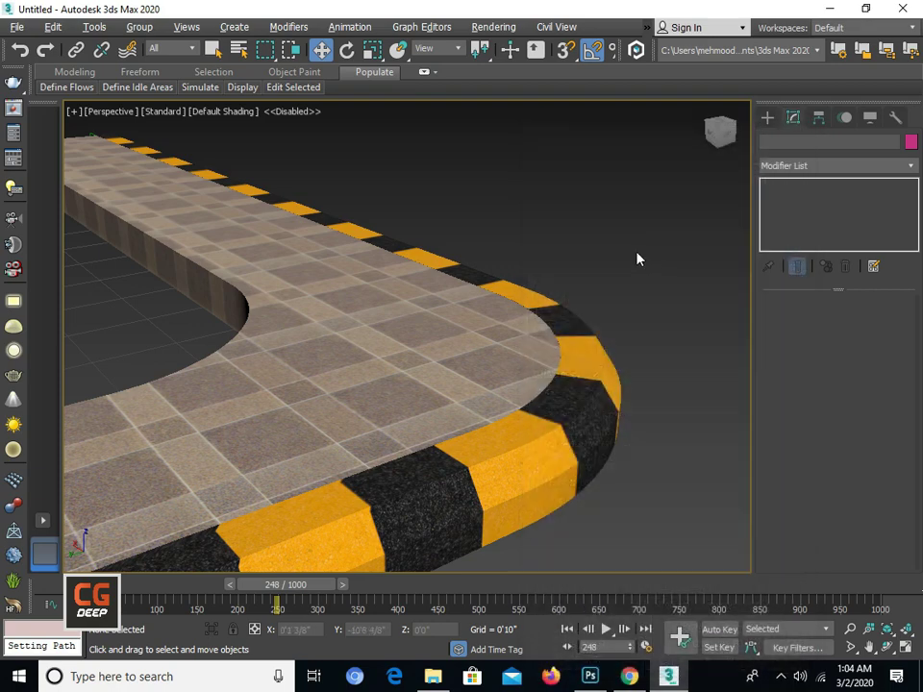
pyautogui.moveTo(636, 258)
pyautogui.mouseDown(button='middle')
pyautogui.moveTo(496, 229)
pyautogui.moveTo(527, 243)
pyautogui.mouseUp(button='middle')
pyautogui.scroll(-5, 527, 243)
pyautogui.scroll(3, 527, 251)
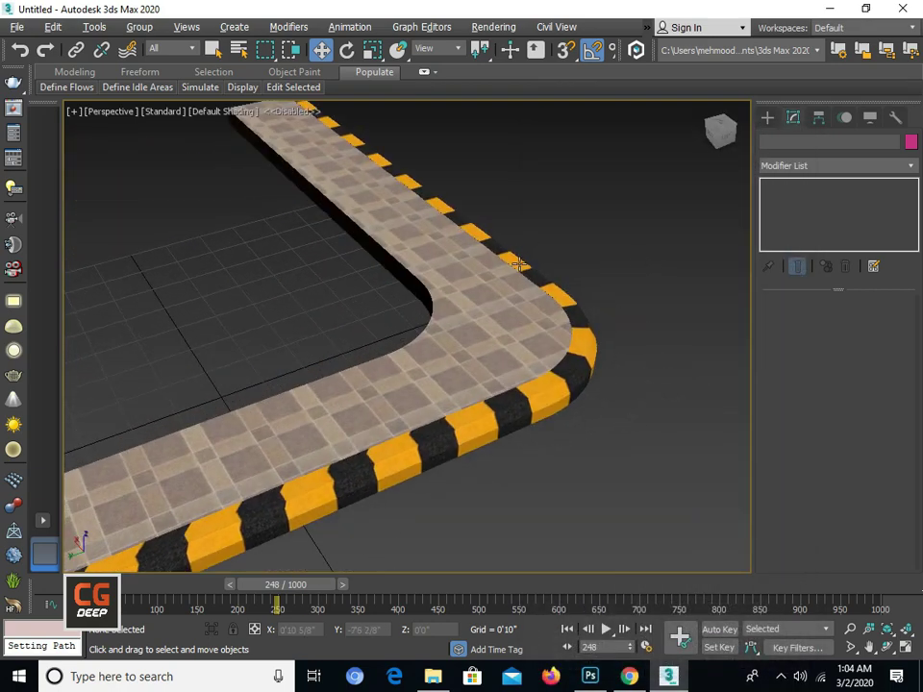
pyautogui.scroll(2, 382, 194)
pyautogui.scroll(2, 355, 233)
pyautogui.scroll(2, 507, 396)
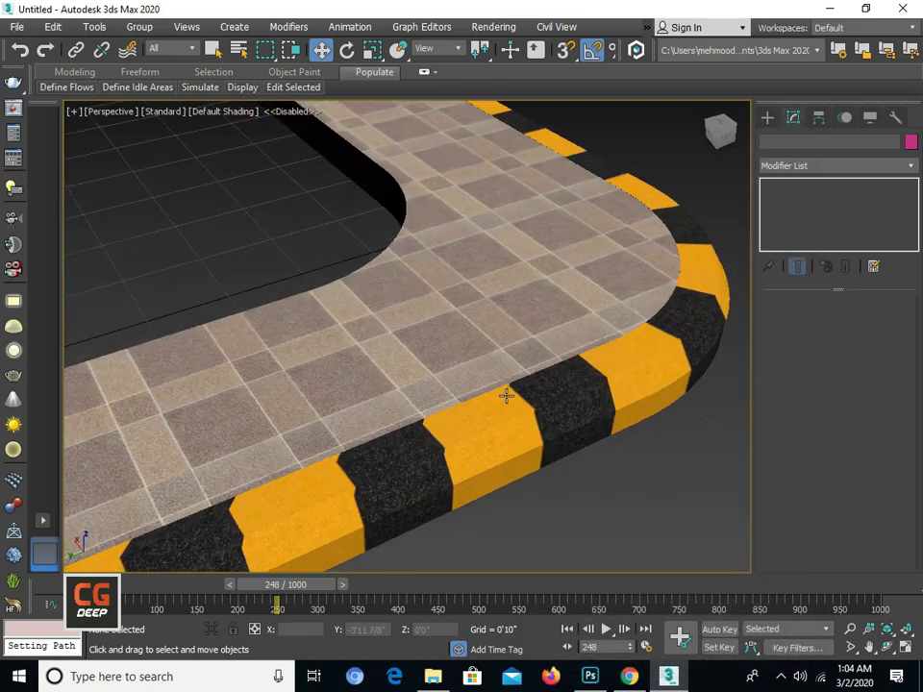
pyautogui.scroll(2, 501, 394)
pyautogui.scroll(1, 498, 391)
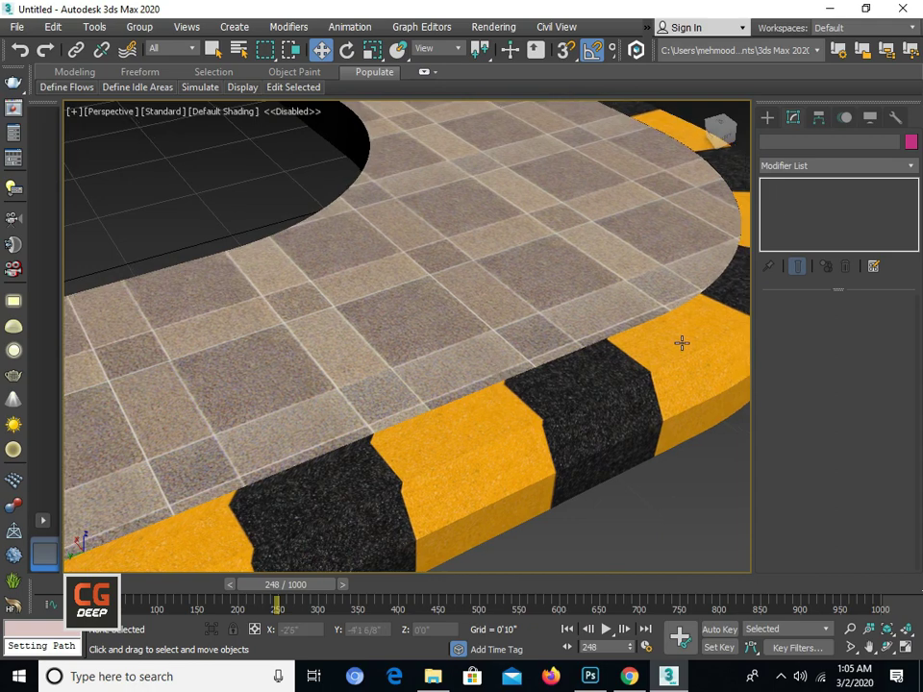
# Set the 0.jpg stripe map Size Width and Height both to 2'0"
pyautogui.press('m')
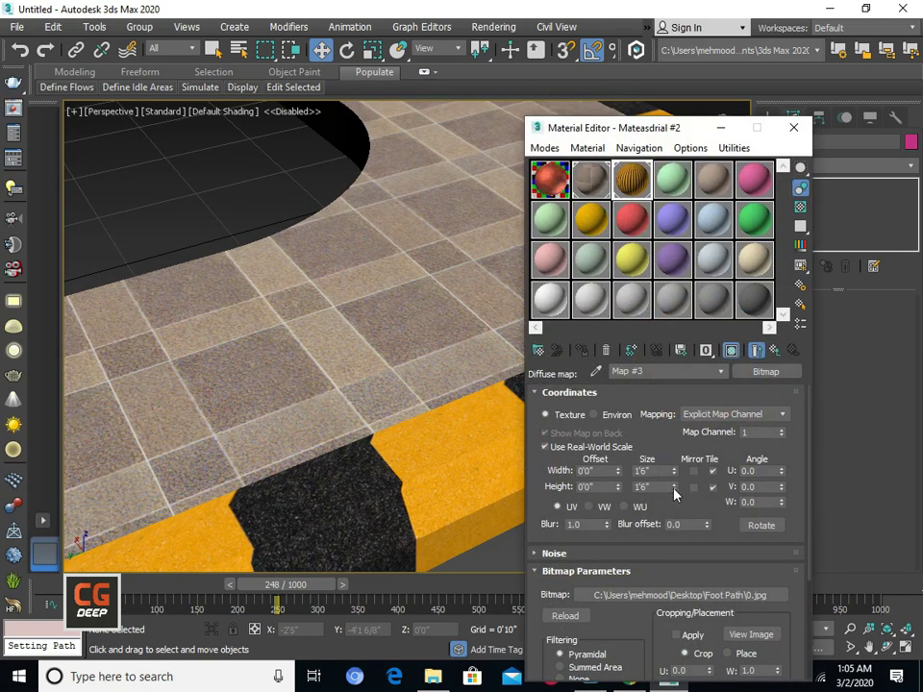
pyautogui.click(674, 474)
pyautogui.click(674, 474)
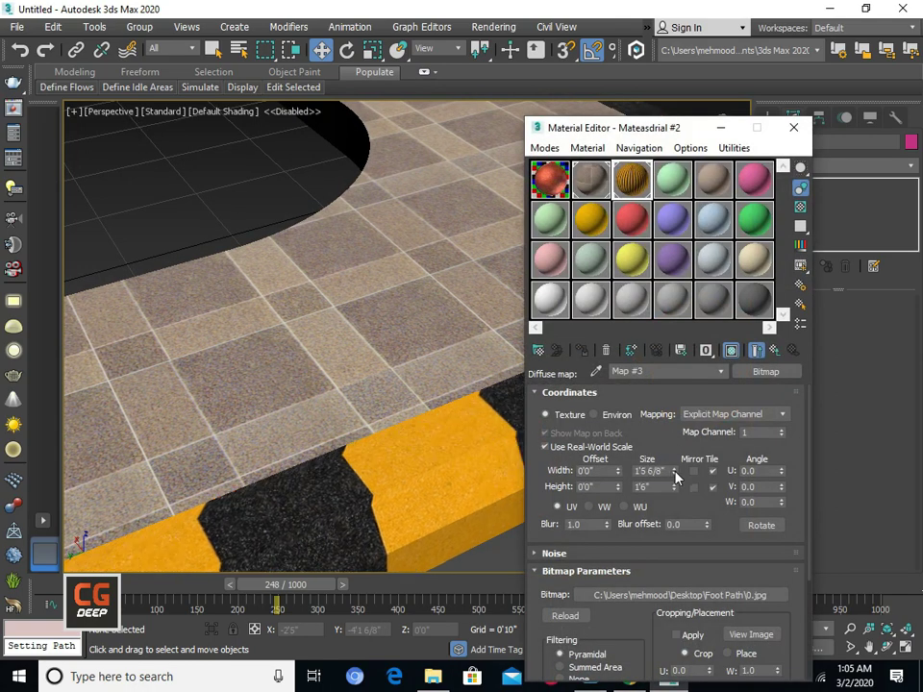
pyautogui.click(673, 474)
pyautogui.click(674, 474)
pyautogui.write("4'")
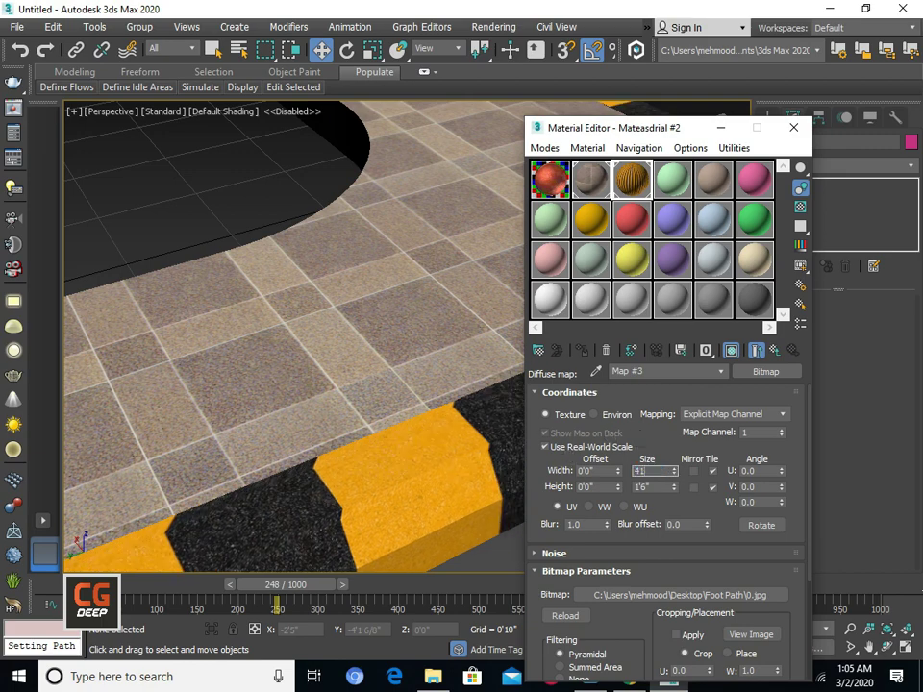
pyautogui.press('Return')
pyautogui.write('12')
pyautogui.press('Return')
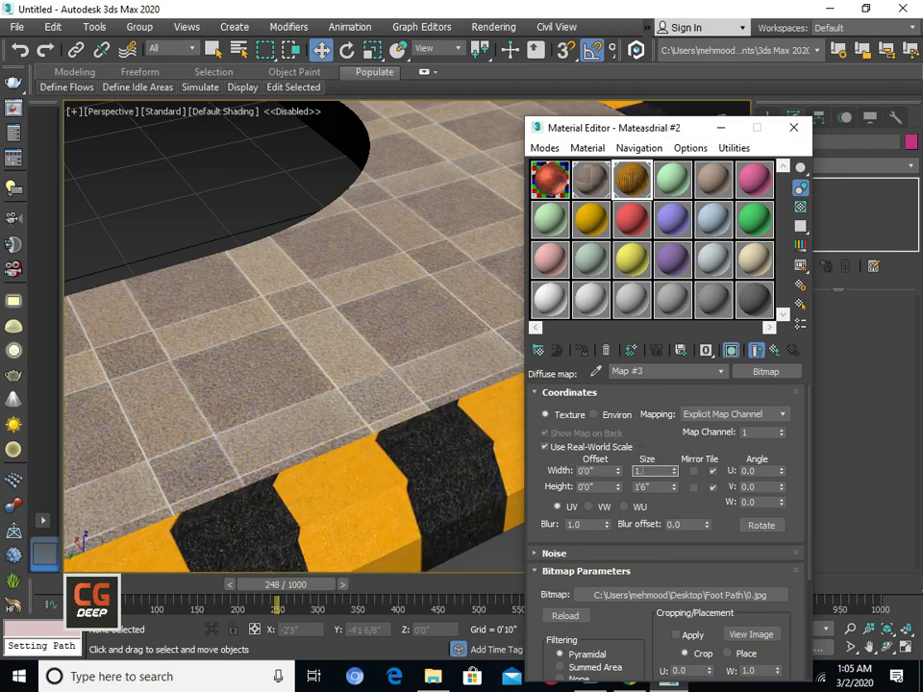
pyautogui.press('Return')
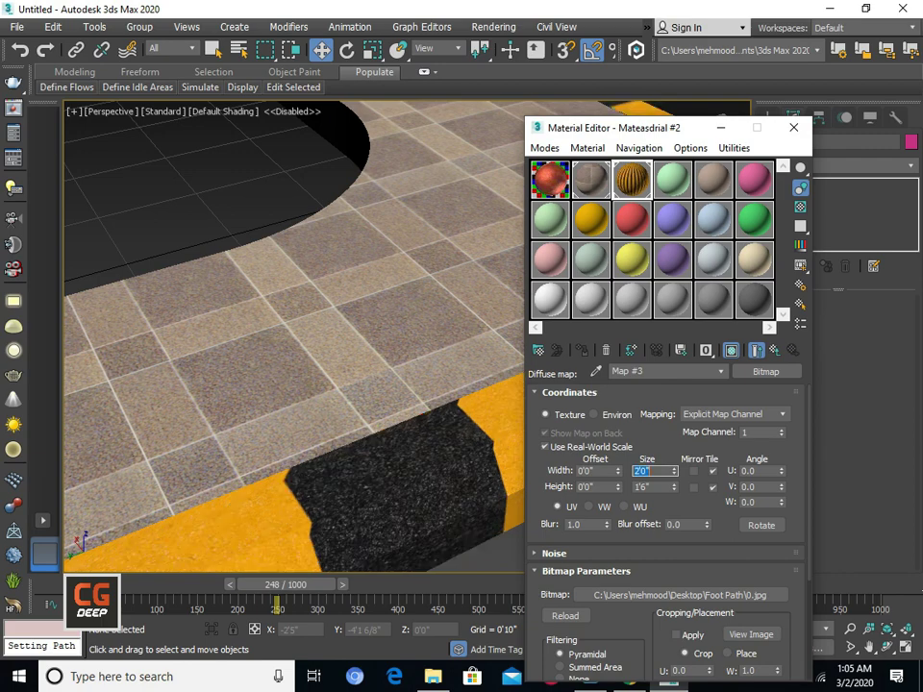
pyautogui.press('Tab')
pyautogui.write('2')
pyautogui.press('Return')
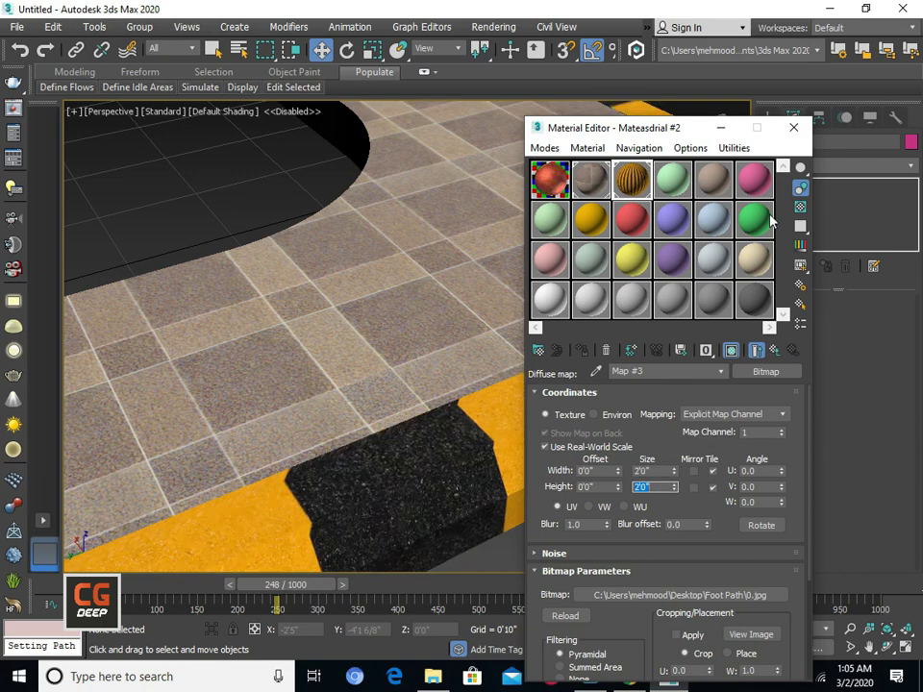
# Review the striped curb along the path and select the curb sweep object
pyautogui.click(793, 128)
pyautogui.scroll(-2, 551, 308)
pyautogui.scroll(-2, 541, 313)
pyautogui.scroll(-2, 549, 282)
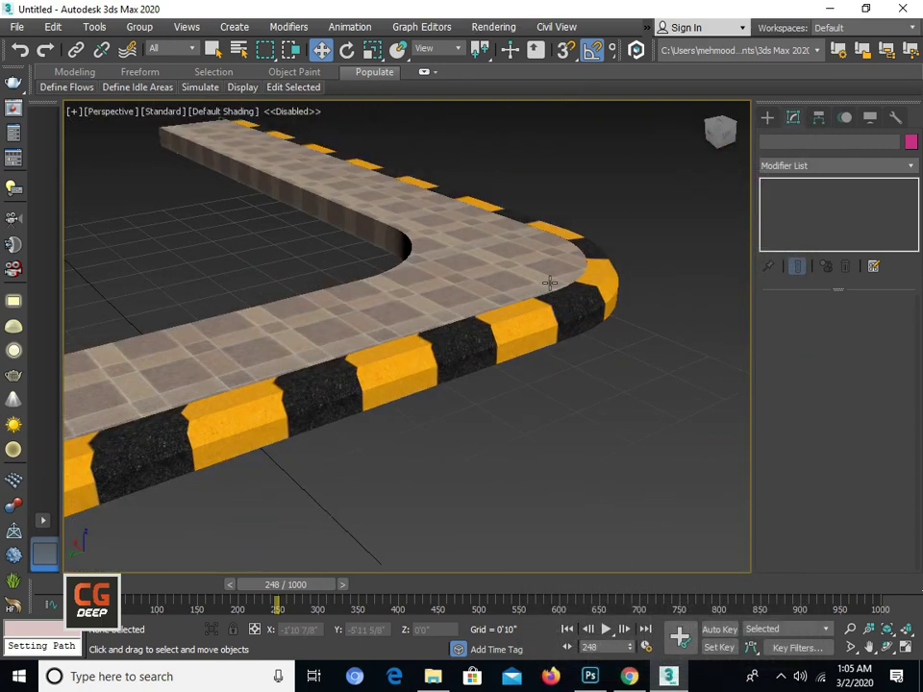
pyautogui.moveTo(549, 282)
pyautogui.mouseDown(button='middle')
pyautogui.moveTo(576, 355)
pyautogui.moveTo(552, 386)
pyautogui.mouseUp(button='middle')
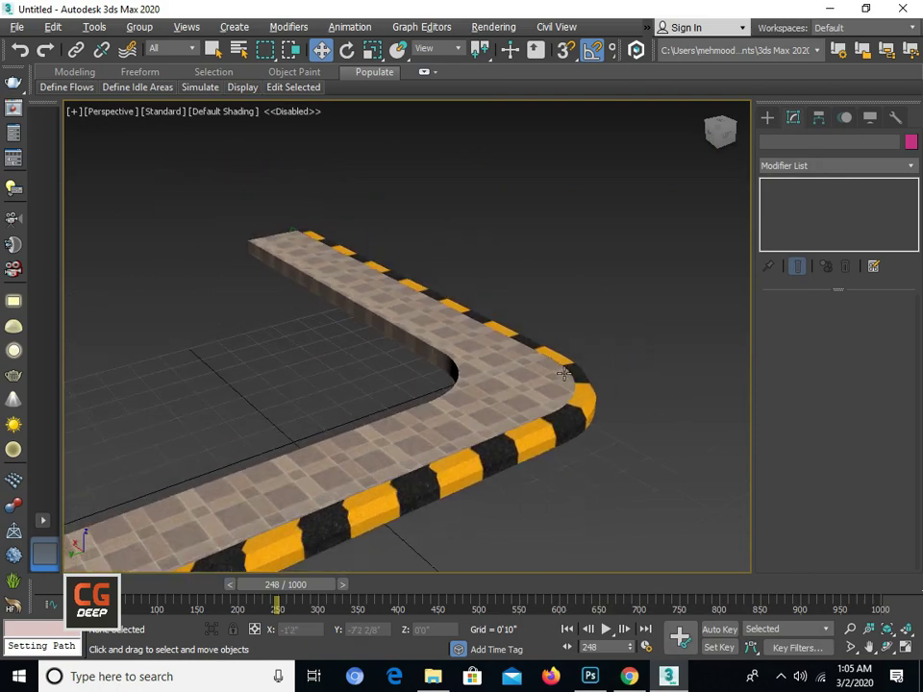
pyautogui.scroll(-1, 552, 387)
pyautogui.scroll(-3, 566, 388)
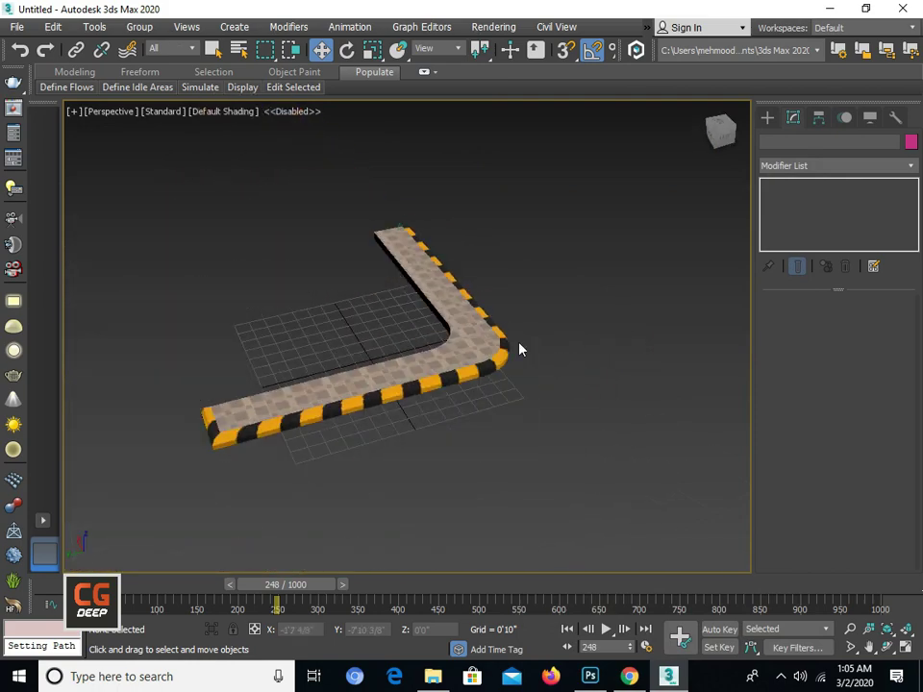
pyautogui.scroll(3, 367, 440)
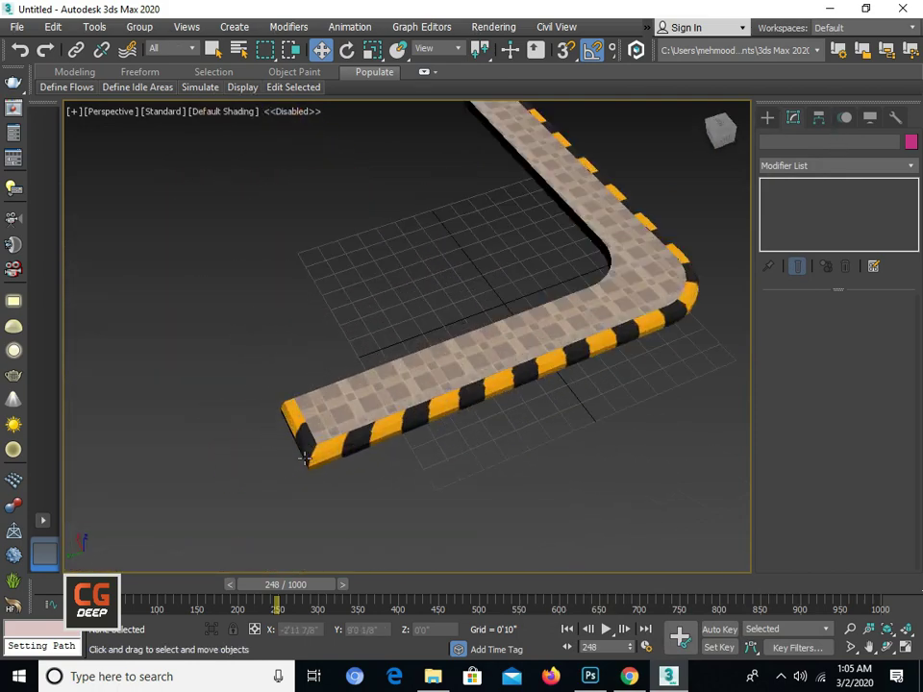
pyautogui.scroll(2, 367, 440)
pyautogui.click(367, 440)
pyautogui.scroll(-3, 368, 440)
# Draw a new rectangle in the Top view to the right of the L-shaped path
pyautogui.scroll(3, 367, 440)
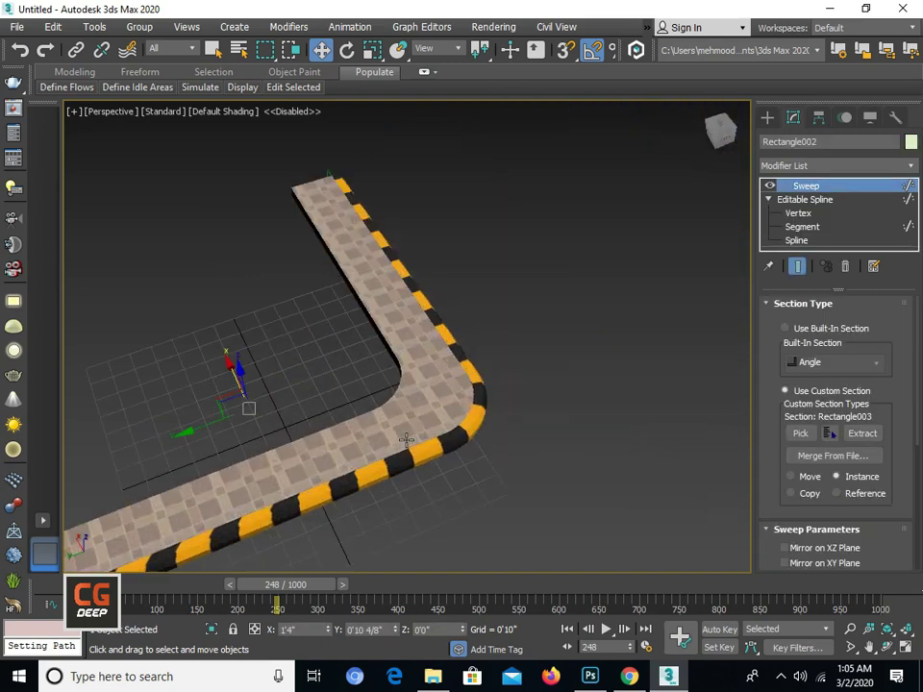
pyautogui.keyDown('alt'); pyautogui.moveTo(367, 440); pyautogui.dragTo(385, 403, button='middle'); pyautogui.keyUp('alt')
pyautogui.click(769, 119)
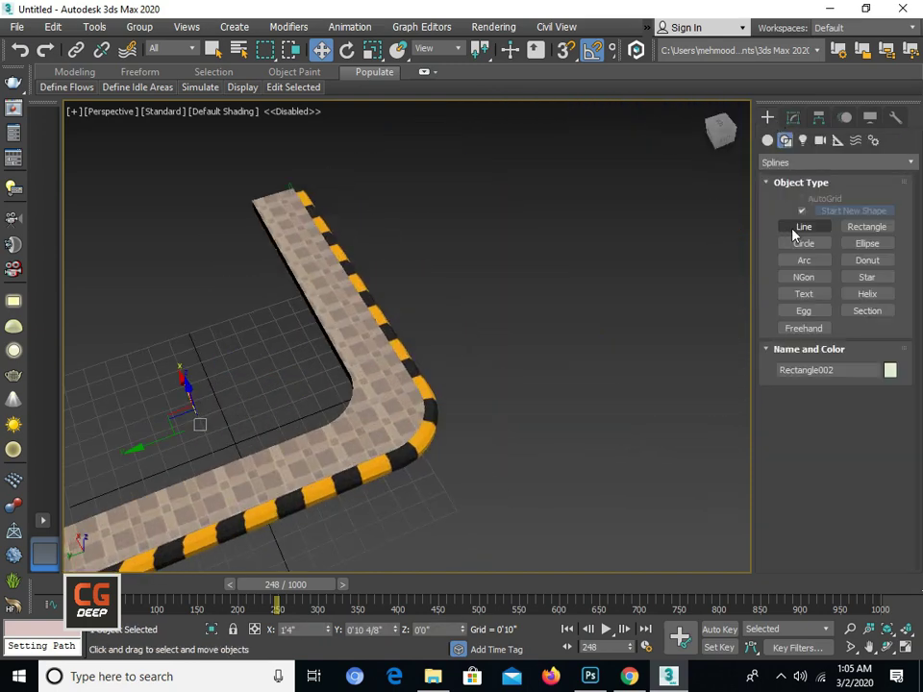
pyautogui.click(867, 225)
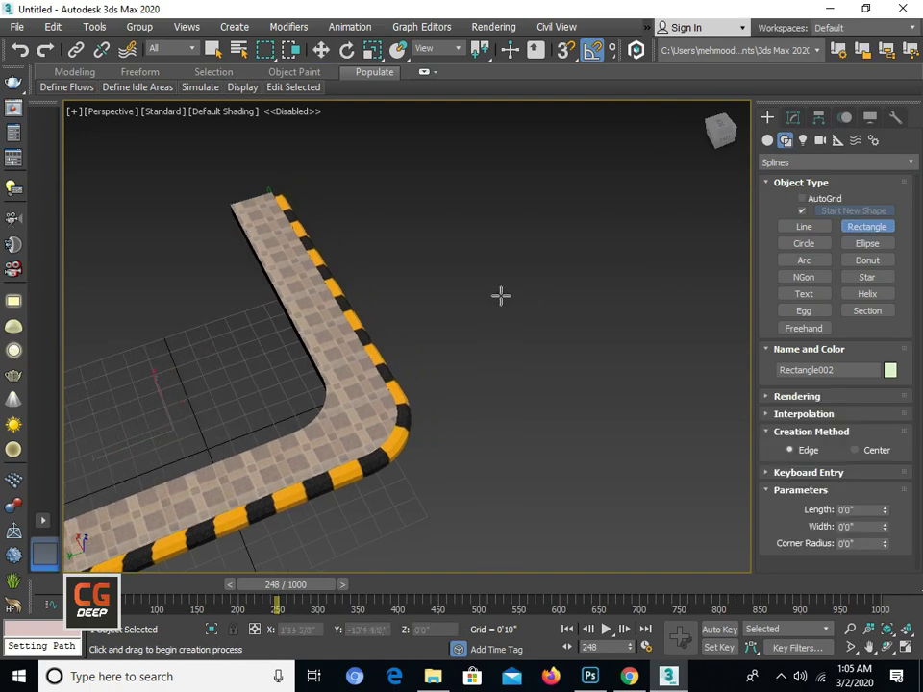
pyautogui.press('t')
pyautogui.press('F3')
pyautogui.scroll(-3, 361, 233)
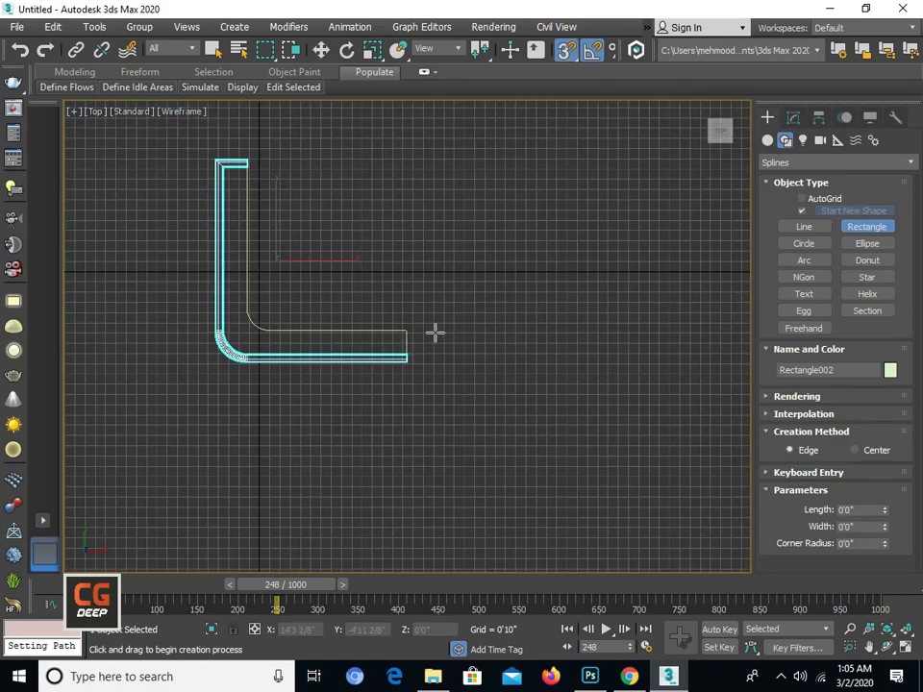
pyautogui.moveTo(435, 333); pyautogui.dragTo(681, 362)
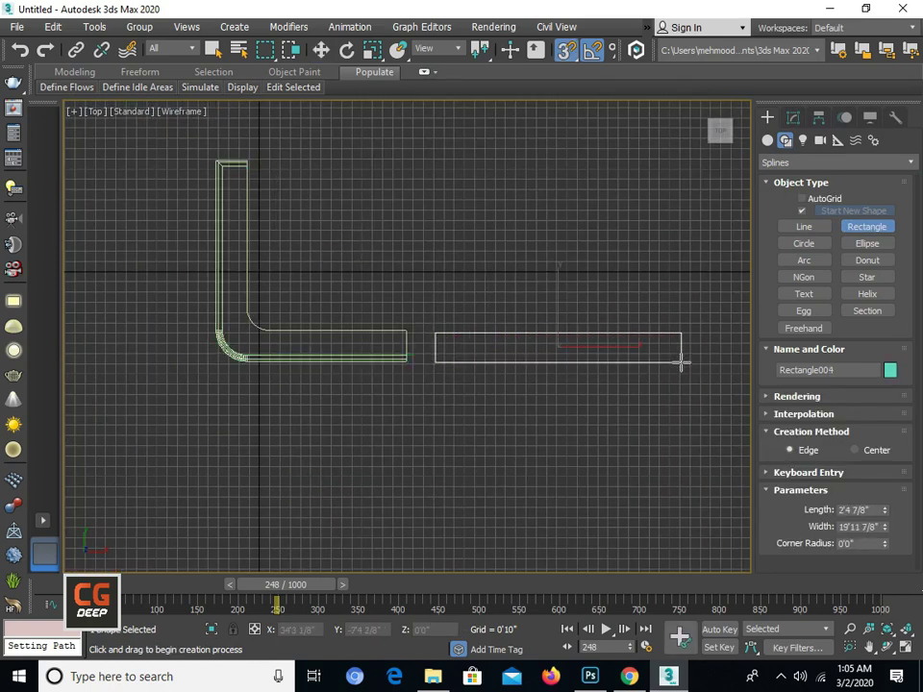
# Move the rectangle so its corner snaps to the end corner of the L path
pyautogui.press('p')
pyautogui.moveTo(622, 361)
pyautogui.keyDown('alt'); pyautogui.mouseDown(button='middle')
pyautogui.moveTo(490, 313)
pyautogui.moveTo(405, 339)
pyautogui.mouseUp(button='middle'); pyautogui.keyUp('alt')
pyautogui.scroll(-4, 490, 313)
pyautogui.press('w')
pyautogui.scroll(3, 406, 339)
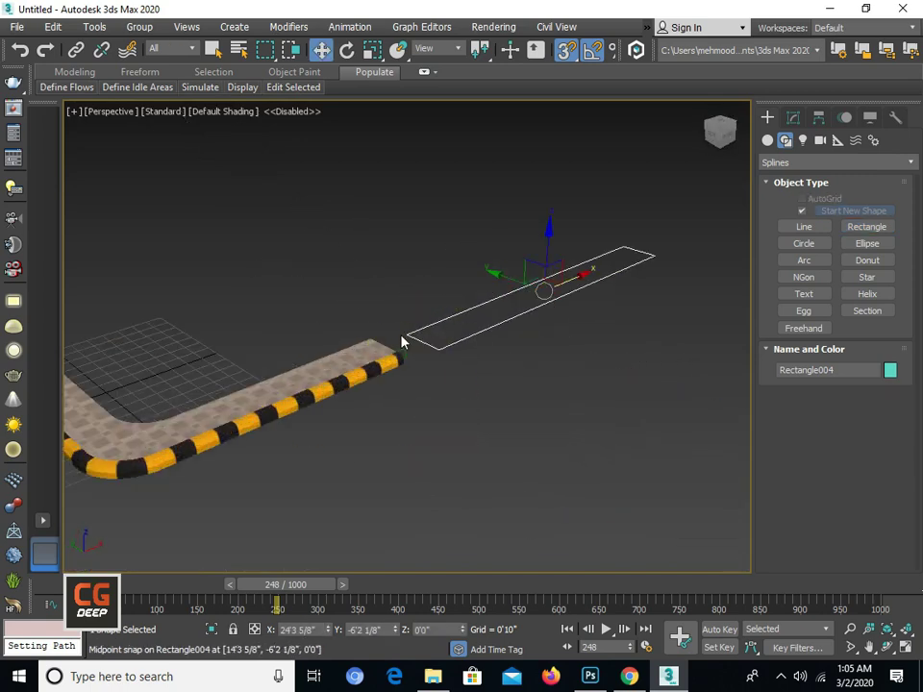
pyautogui.moveTo(405, 336); pyautogui.dragTo(379, 336)
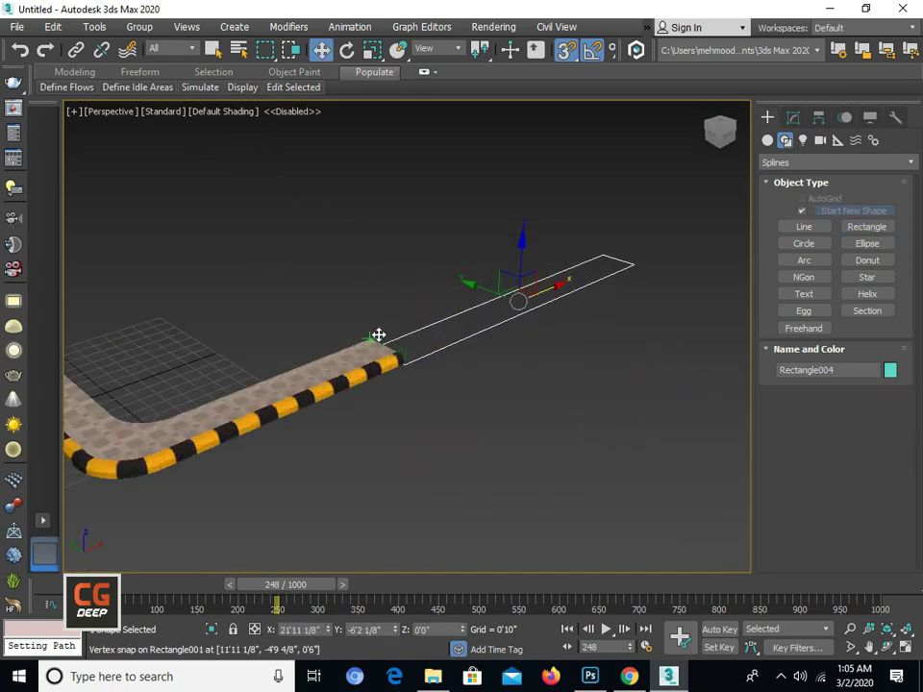
pyautogui.keyDown('alt'); pyautogui.moveTo(379, 337); pyautogui.dragTo(353, 350, button='middle'); pyautogui.keyUp('alt')
pyautogui.keyDown('alt'); pyautogui.moveTo(441, 336); pyautogui.dragTo(394, 339, button='middle'); pyautogui.keyUp('alt')
# Apply an Extrude modifier to turn Rectangle004 into a slab
pyautogui.click(792, 118)
pyautogui.click(815, 165)
pyautogui.write('e')
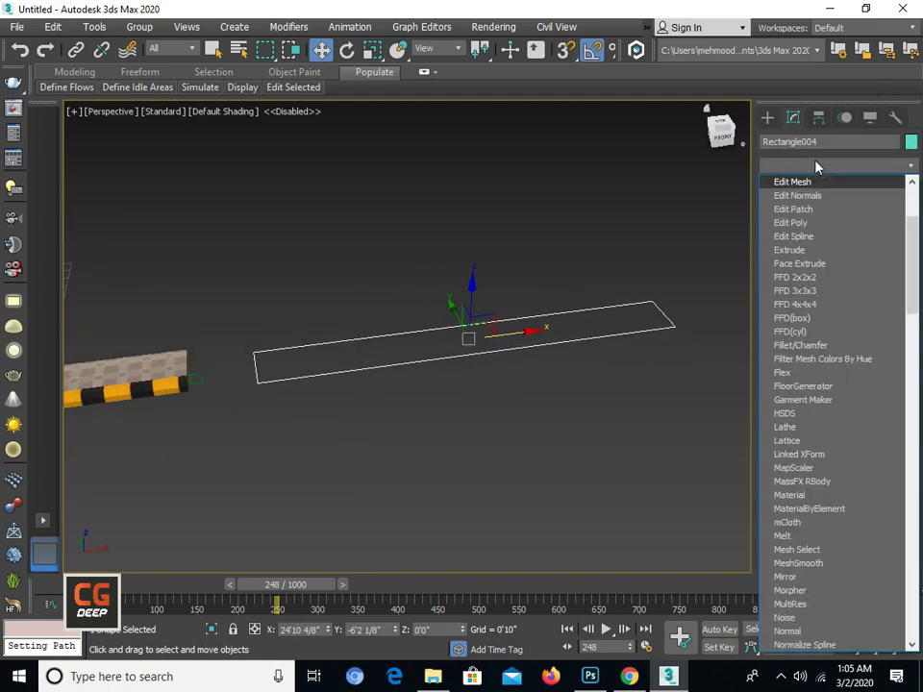
pyautogui.write('x')
pyautogui.press('Return')
pyautogui.moveTo(521, 329)
pyautogui.keyDown('alt'); pyautogui.mouseDown(button='middle')
pyautogui.moveTo(529, 293)
pyautogui.moveTo(557, 269)
pyautogui.moveTo(428, 370)
pyautogui.mouseUp(button='middle'); pyautogui.keyUp('alt')
# Assign the tiled paving material to the slab and paste the L path's Map Scaler Binding onto it
pyautogui.press('m')
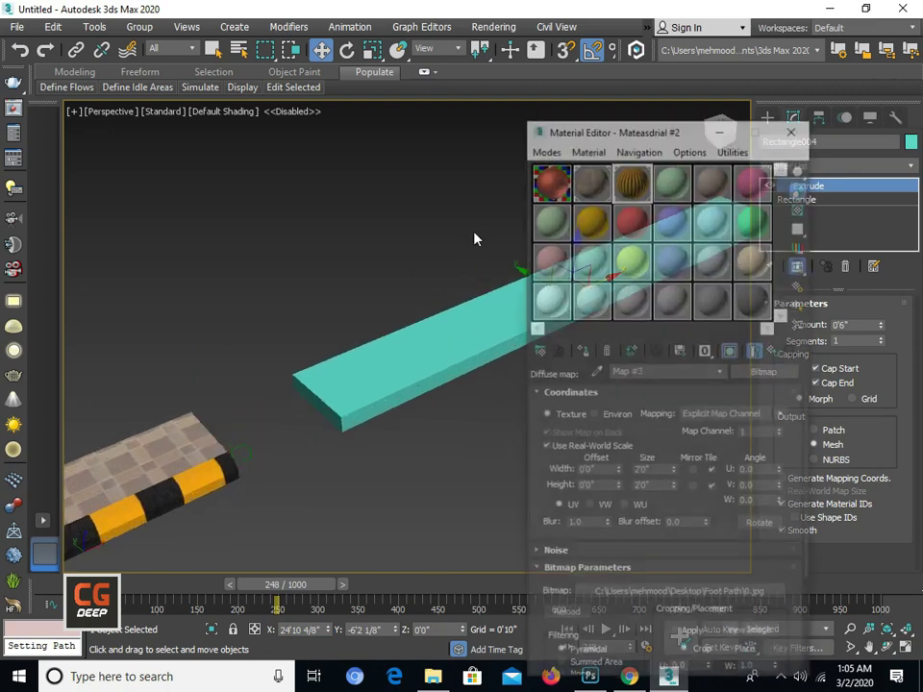
pyautogui.click(582, 351)
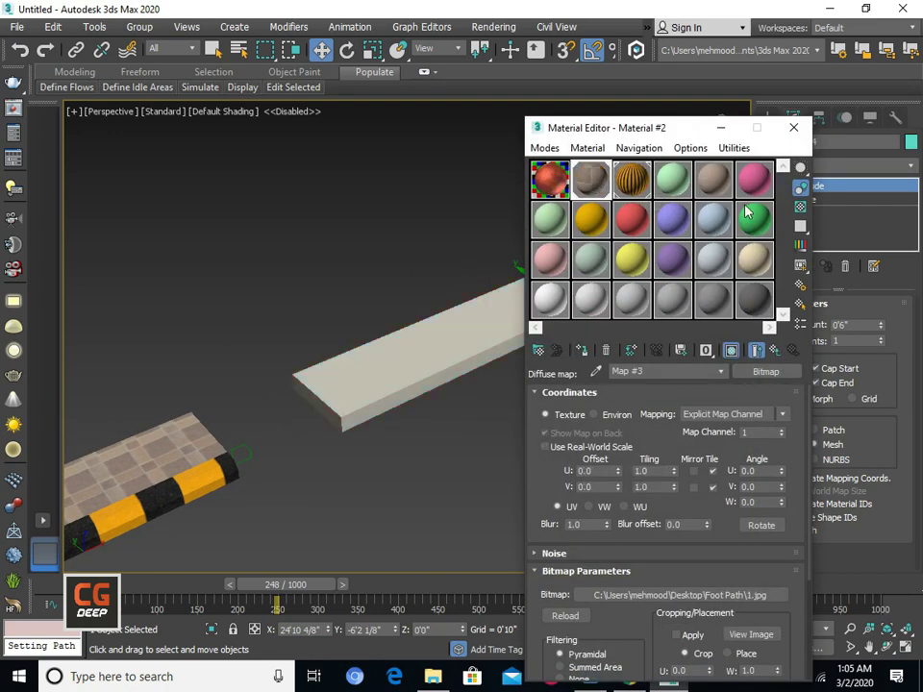
pyautogui.click(792, 127)
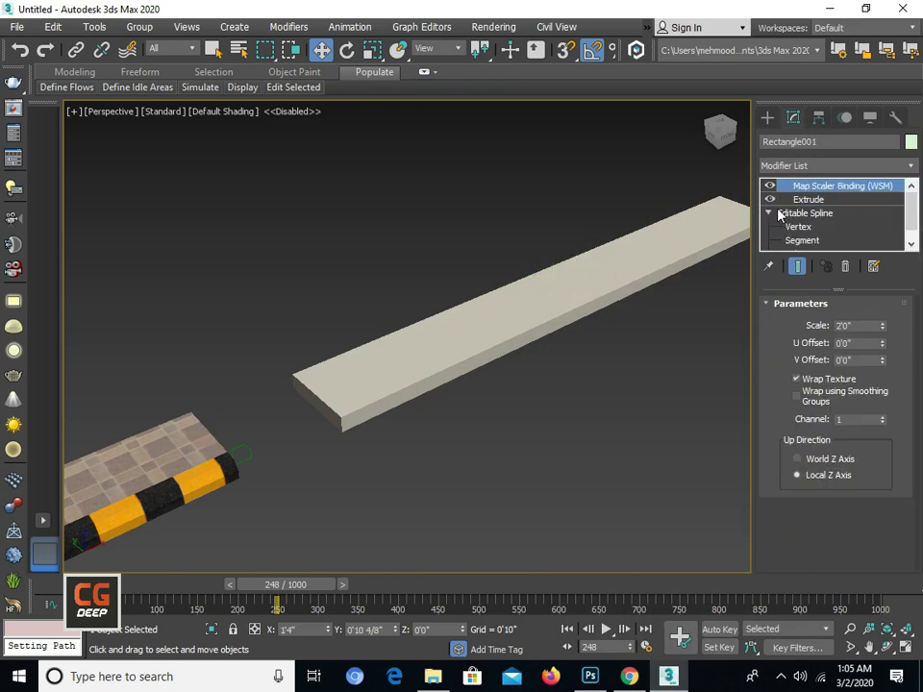
pyautogui.rightClick(811, 190)
pyautogui.click(741, 250)
pyautogui.click(665, 257)
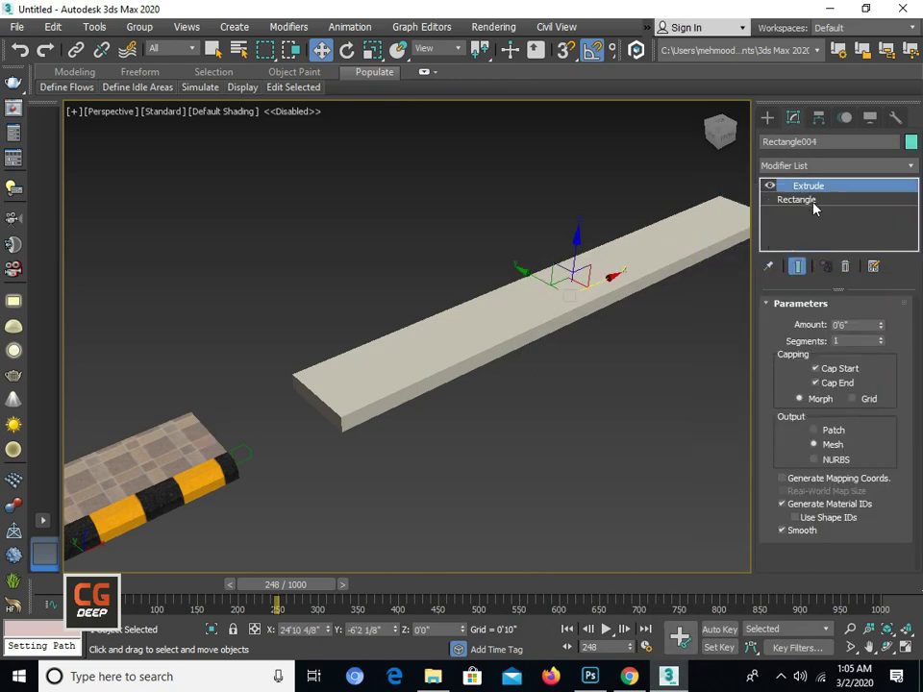
pyautogui.rightClick(817, 197)
pyautogui.click(741, 268)
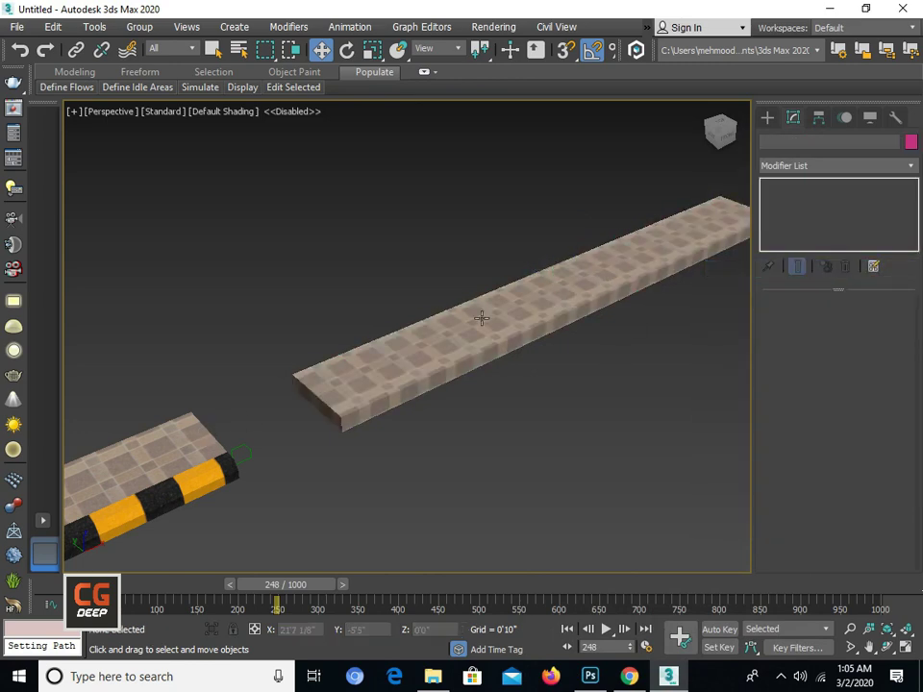
pyautogui.click(767, 117)
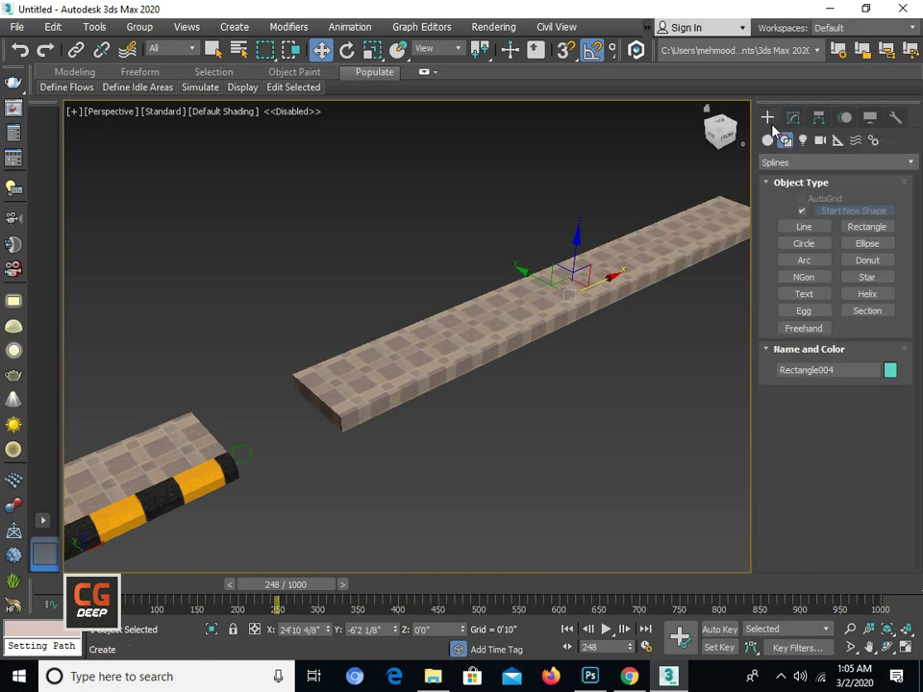
# Draw a snapped line along the straight slab's long edge from corner to corner
pyautogui.click(801, 227)
pyautogui.press('s')
pyautogui.click(341, 433)
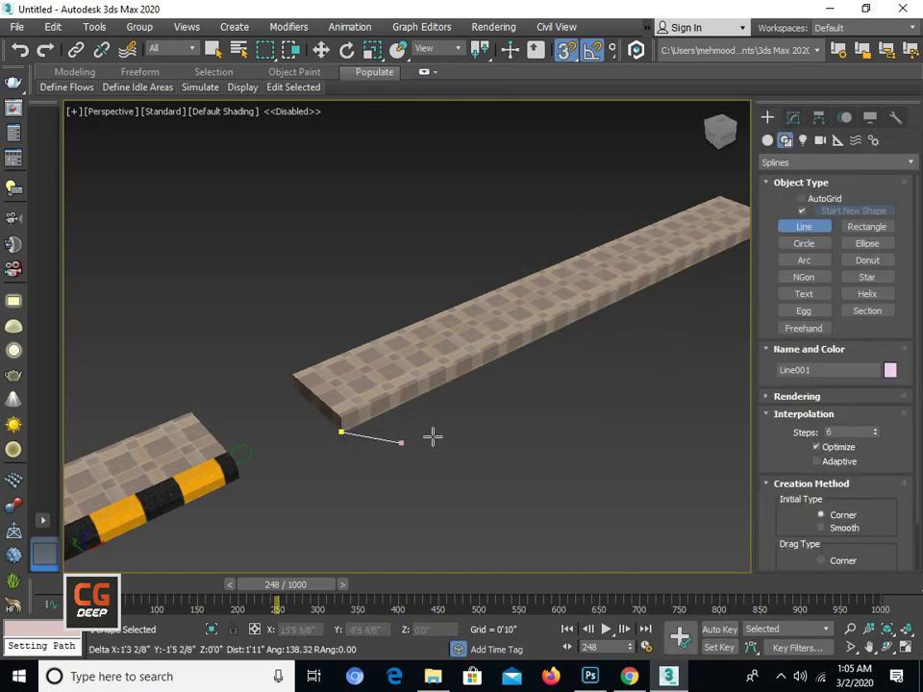
pyautogui.moveTo(433, 437); pyautogui.dragTo(387, 481, button='middle')
pyautogui.click(736, 260)
pyautogui.rightClick(642, 388)
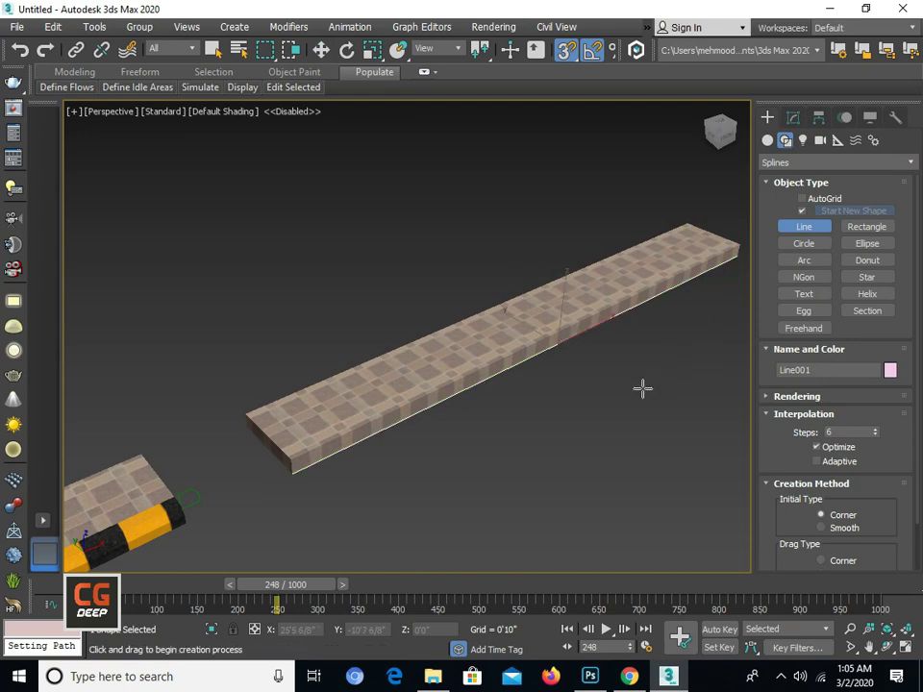
pyautogui.press('w')
# Add a Sweep modifier to the line using the small rectangle as custom section
pyautogui.click(793, 117)
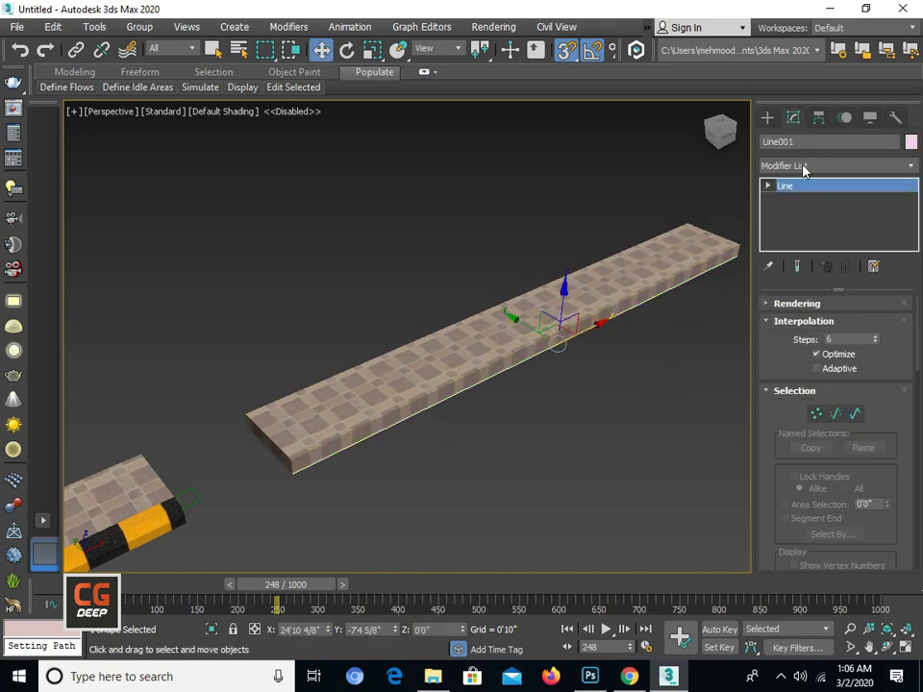
pyautogui.click(804, 170)
pyautogui.write('sw')
pyautogui.click(803, 180)
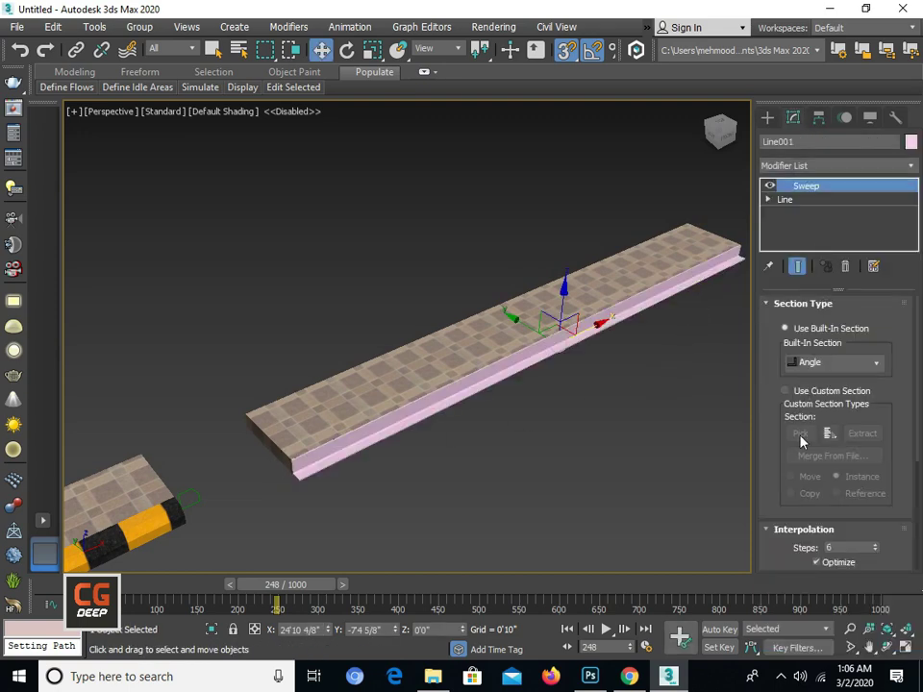
pyautogui.click(785, 390)
pyautogui.click(800, 433)
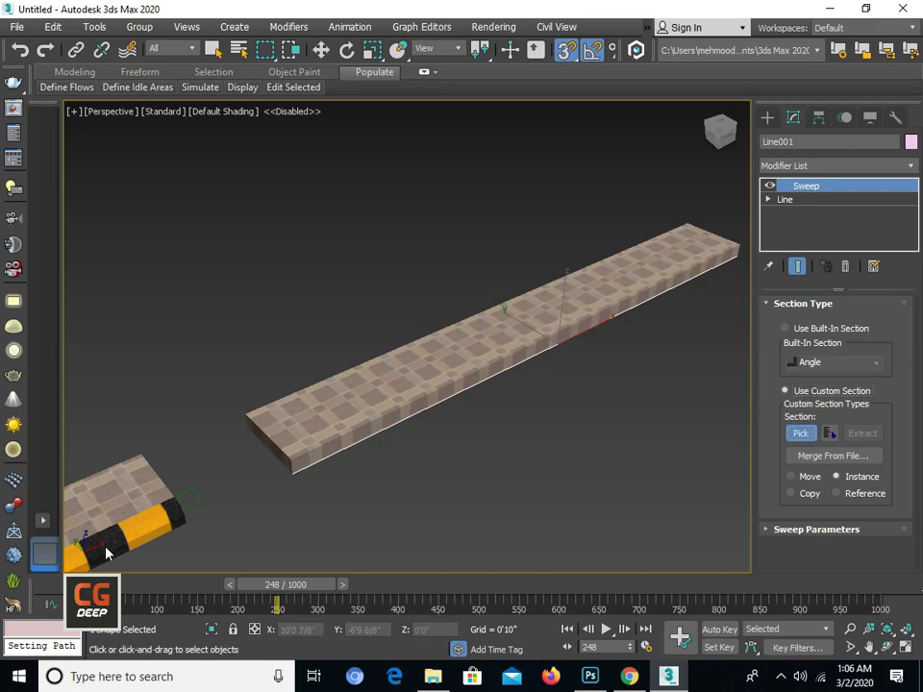
pyautogui.click(187, 520)
pyautogui.scroll(2, 325, 455)
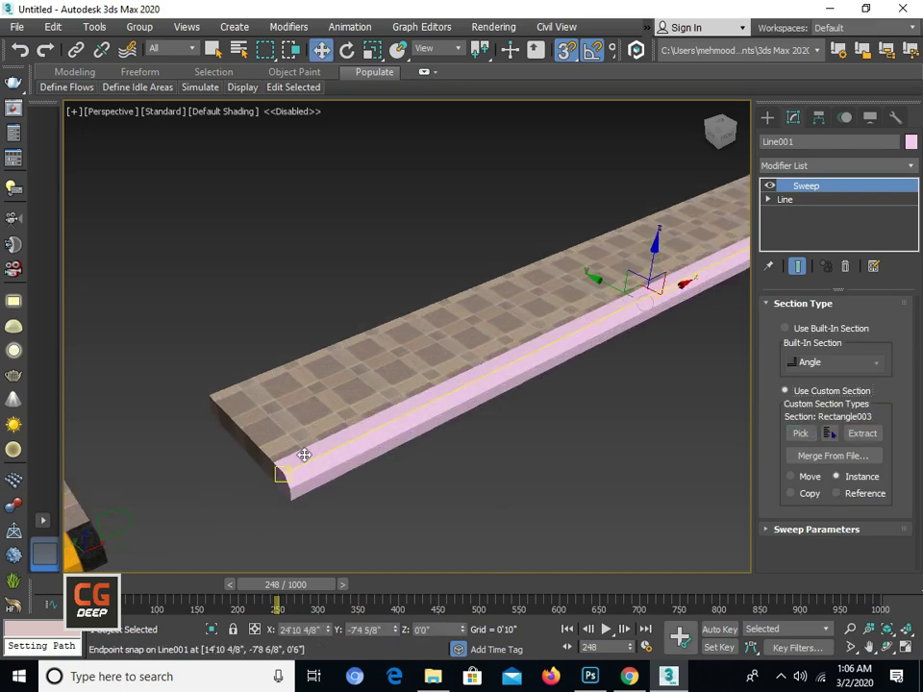
# Assign the yellow-black striped material to the swept curb
pyautogui.press('m')
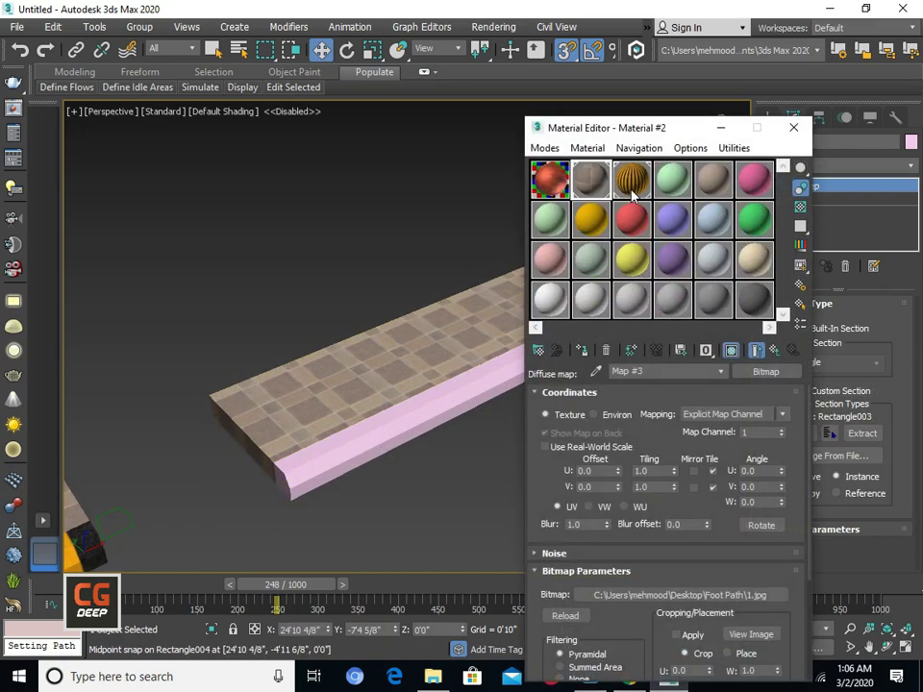
pyautogui.click(632, 195)
pyautogui.click(586, 352)
pyautogui.click(793, 127)
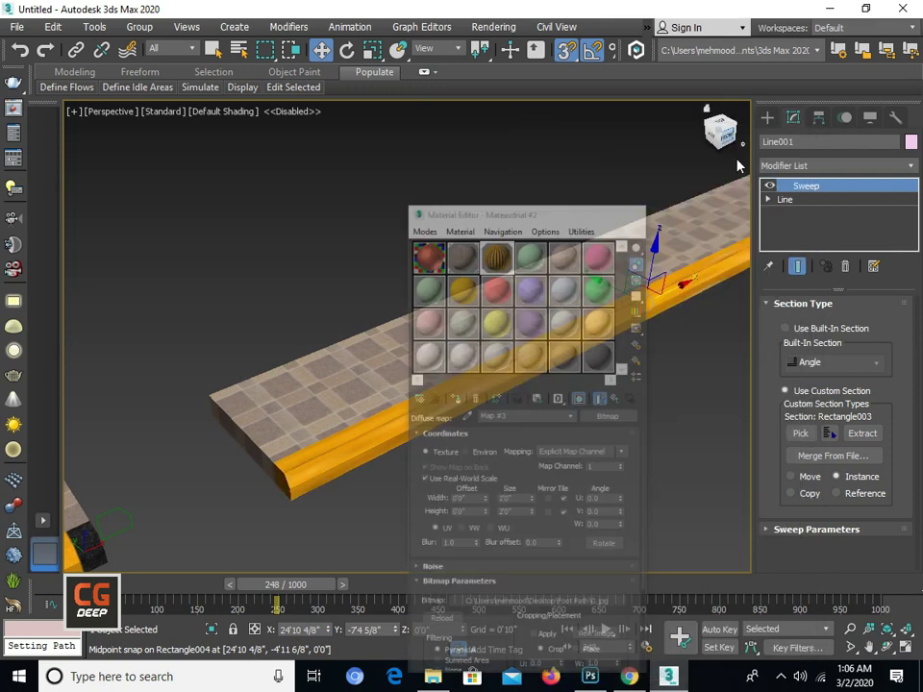
# Enable Real-World Map Size in the sweep's parameters so the stripes show correctly
pyautogui.click(816, 529)
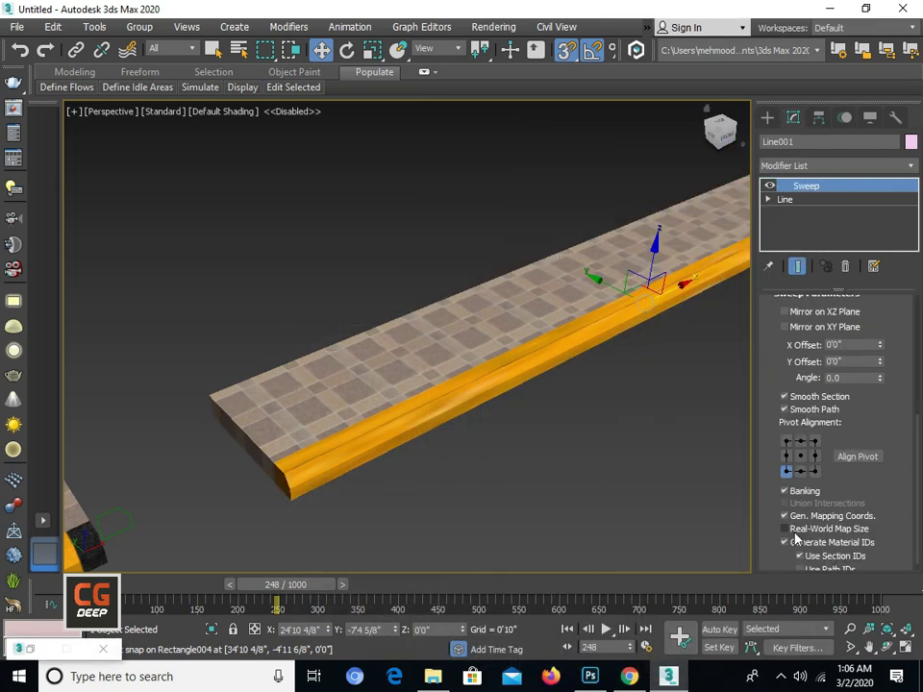
pyautogui.click(784, 542)
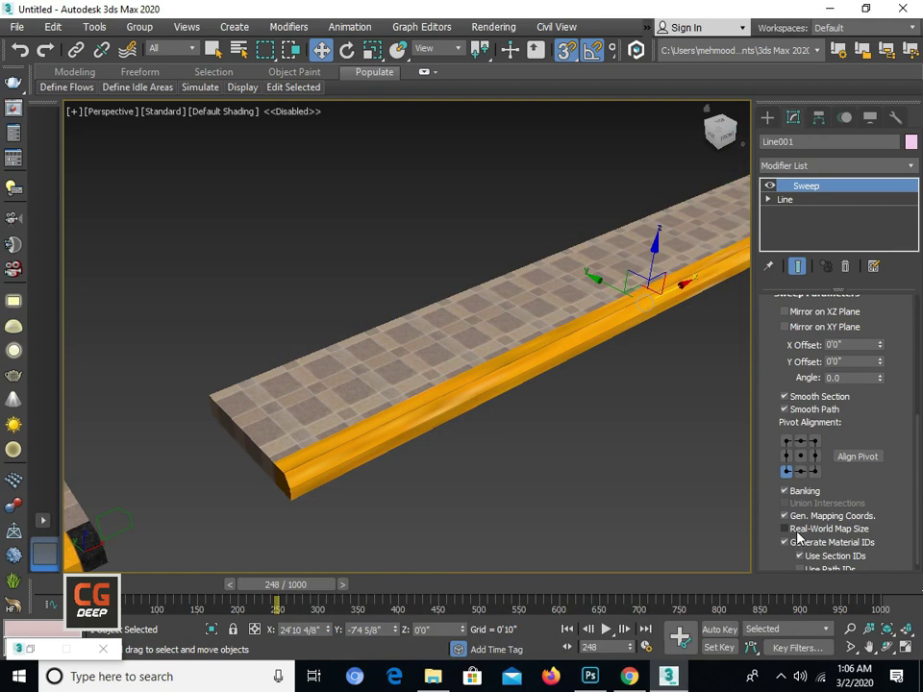
pyautogui.scroll(-3, 577, 457)
pyautogui.click(592, 444)
# Select the straight slab with its curb and move them beside the L-shaped path
pyautogui.scroll(2, 590, 392)
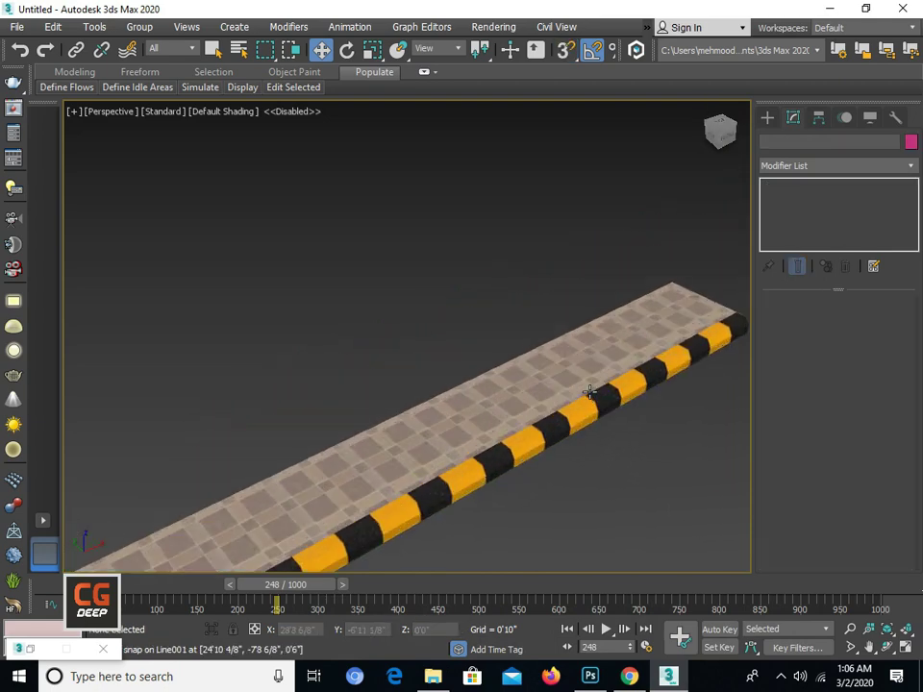
pyautogui.moveTo(574, 395)
pyautogui.mouseDown(button='middle')
pyautogui.moveTo(534, 399)
pyautogui.moveTo(527, 303)
pyautogui.mouseUp(button='middle')
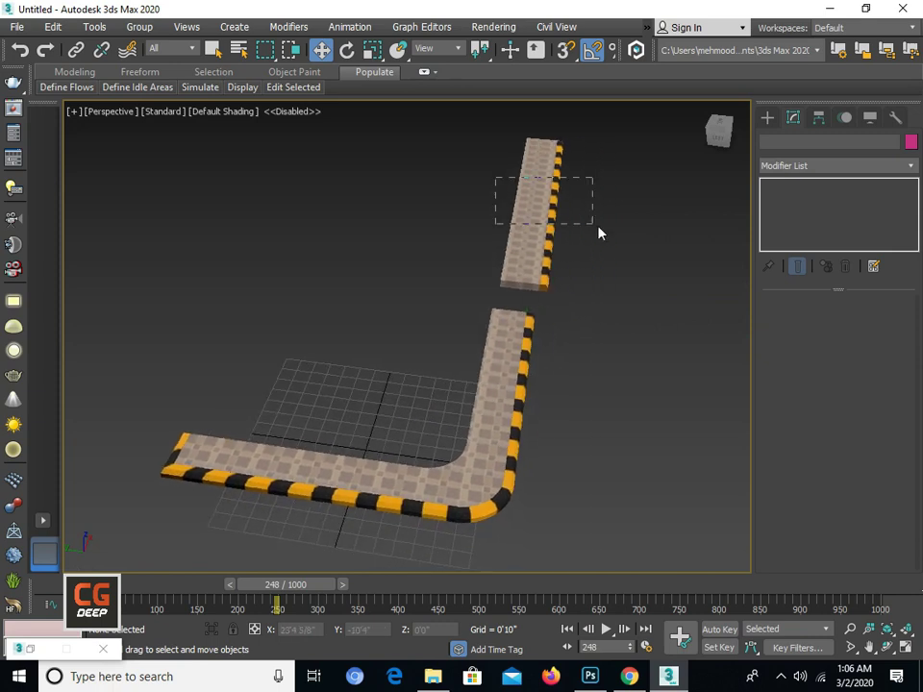
pyautogui.moveTo(597, 229); pyautogui.dragTo(597, 228)
pyautogui.moveTo(523, 210)
pyautogui.mouseDown()
pyautogui.moveTo(623, 184)
pyautogui.moveTo(603, 242)
pyautogui.moveTo(589, 366)
pyautogui.moveTo(552, 391)
pyautogui.moveTo(532, 387)
pyautogui.mouseUp()
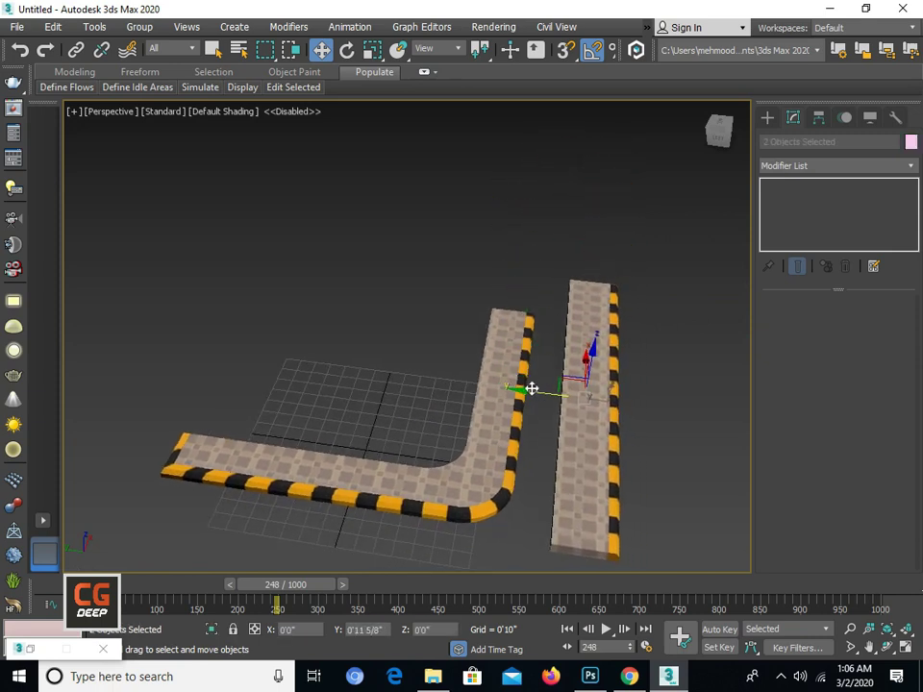
# Orbit and zoom around both paths, then switch to Expert Mode for a full-screen view
pyautogui.scroll(3, 513, 435)
pyautogui.scroll(2, 559, 430)
pyautogui.scroll(2, 536, 349)
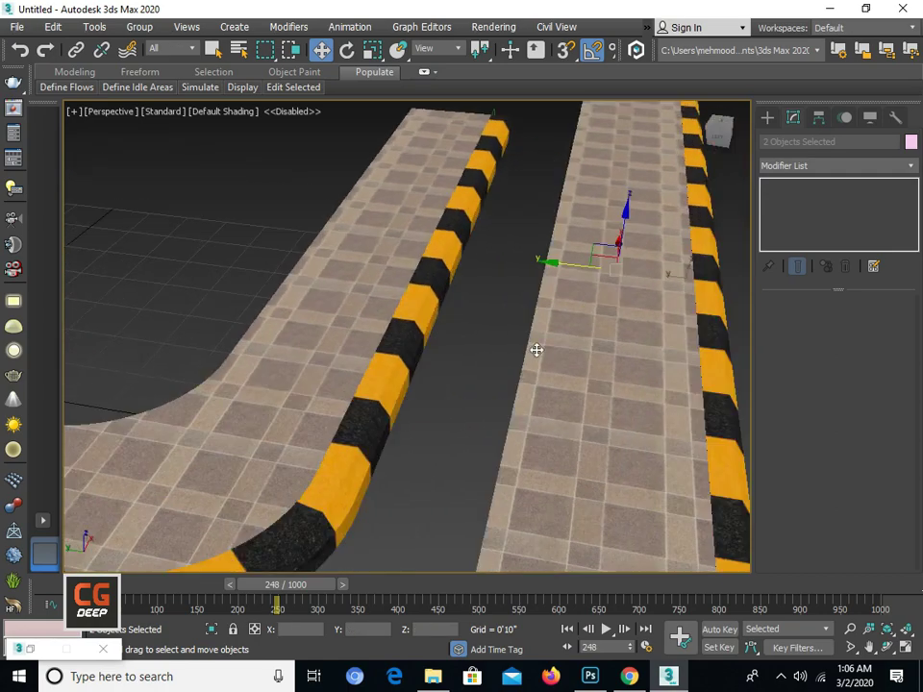
pyautogui.scroll(-4, 543, 318)
pyautogui.moveTo(549, 286)
pyautogui.keyDown('alt'); pyautogui.mouseDown(button='middle')
pyautogui.moveTo(564, 276)
pyautogui.moveTo(546, 275)
pyautogui.mouseUp(button='middle'); pyautogui.keyUp('alt')
pyautogui.scroll(3, 544, 278)
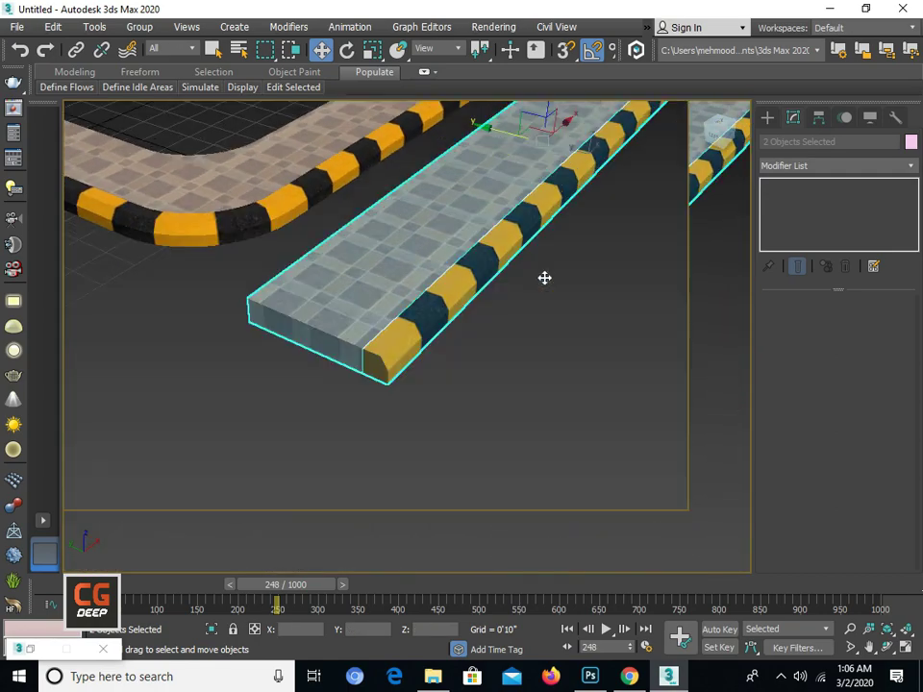
pyautogui.hotkey('ctrl', 'x')
pyautogui.scroll(-2, 519, 286)
pyautogui.scroll(-2, 519, 287)
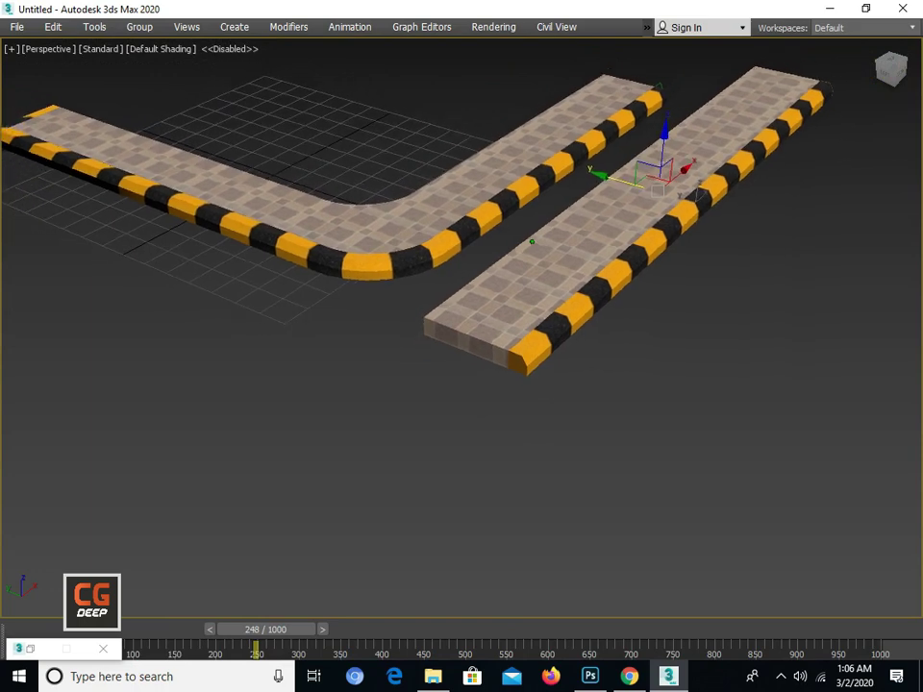
pyautogui.moveTo(504, 262); pyautogui.dragTo(533, 276, button='middle')
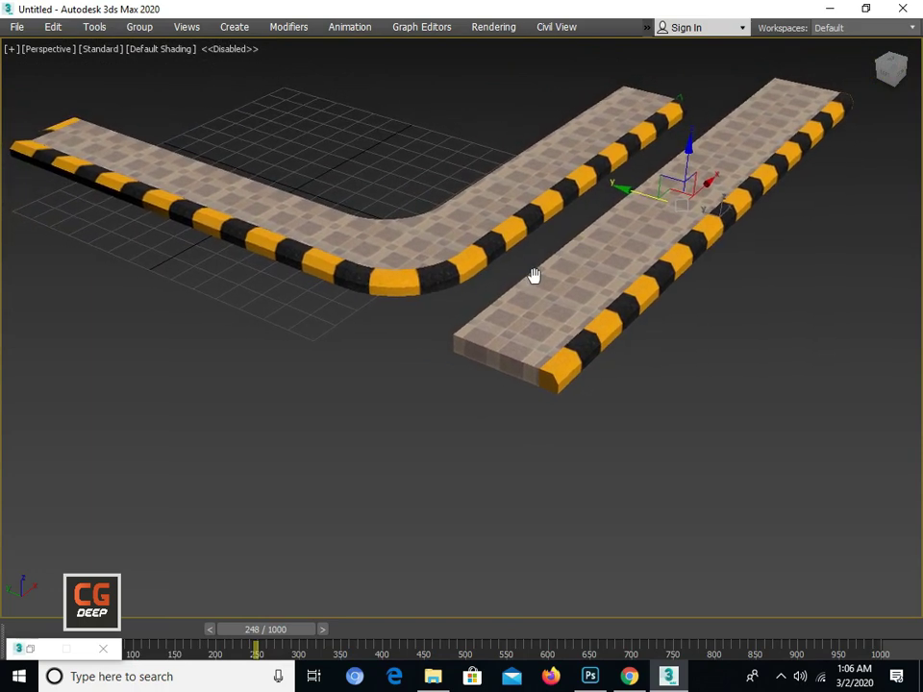
pyautogui.moveTo(534, 276); pyautogui.dragTo(540, 276, button='middle')
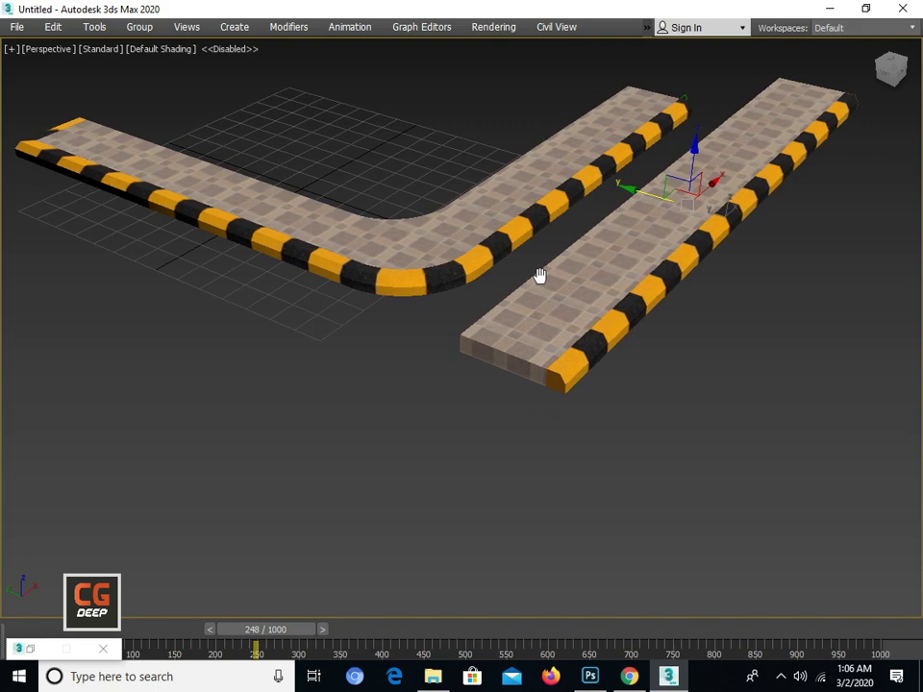